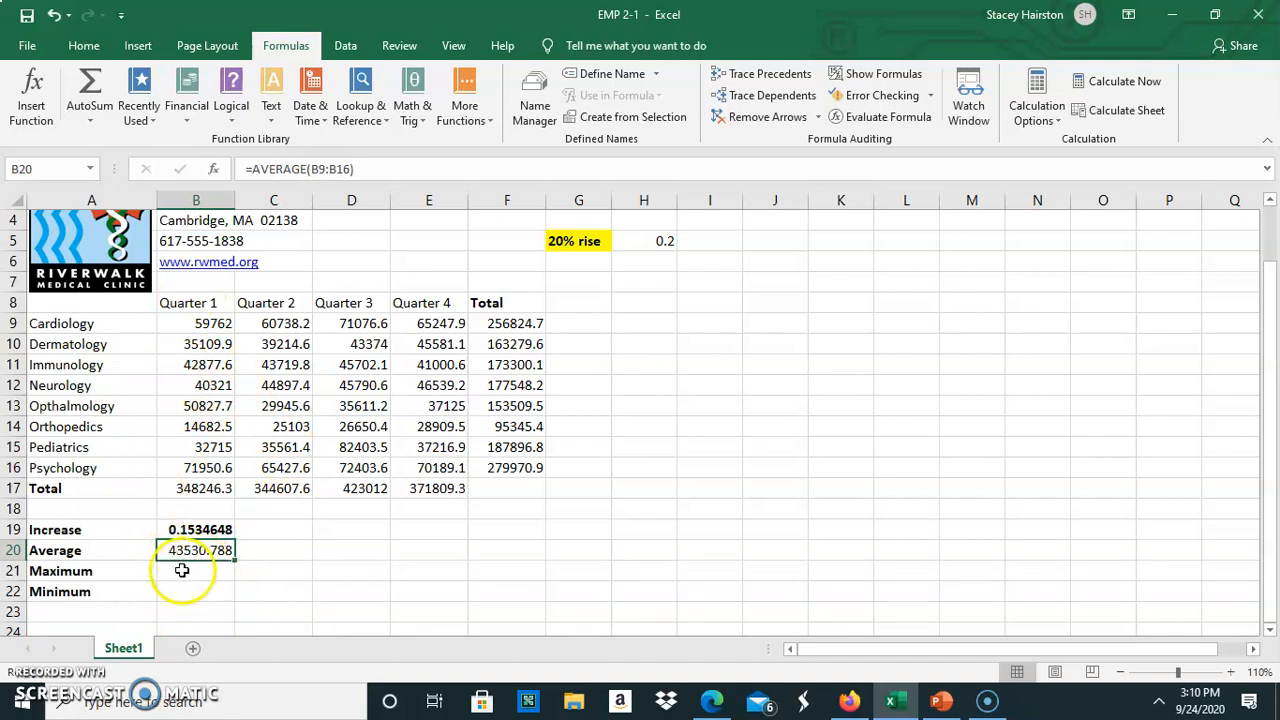
Move the average formula from B20 to I11 and on to C21, checking its cell references after each move.
{"action": "left_click", "coordinate": [165, 541]}
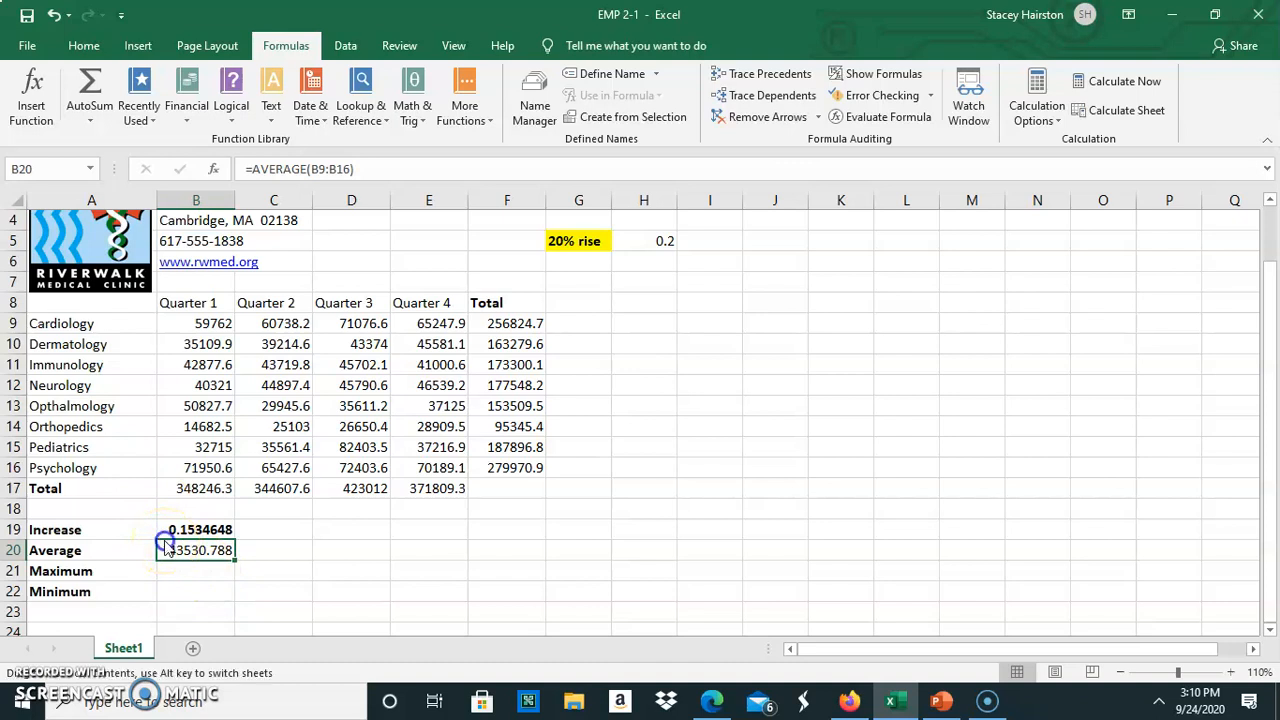
{"action": "left_click_drag", "start_coordinate": [166, 545], "coordinate": [710, 367]}
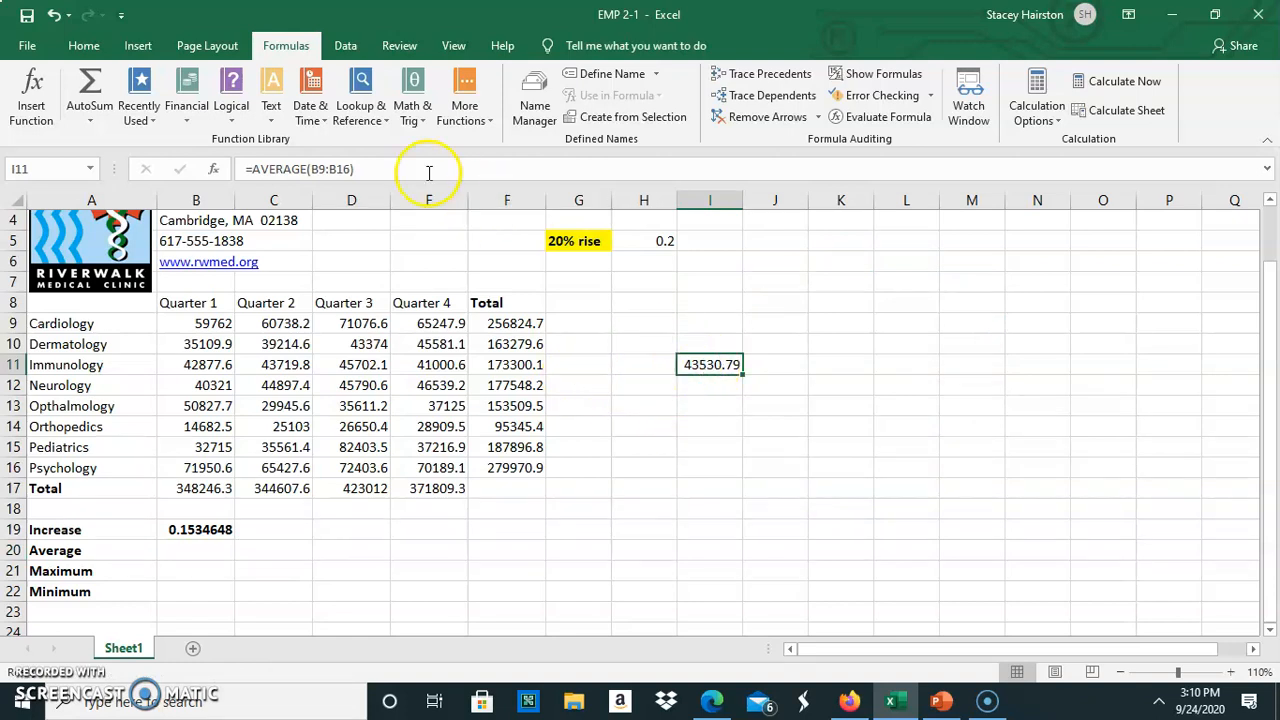
{"action": "left_click", "coordinate": [384, 170]}
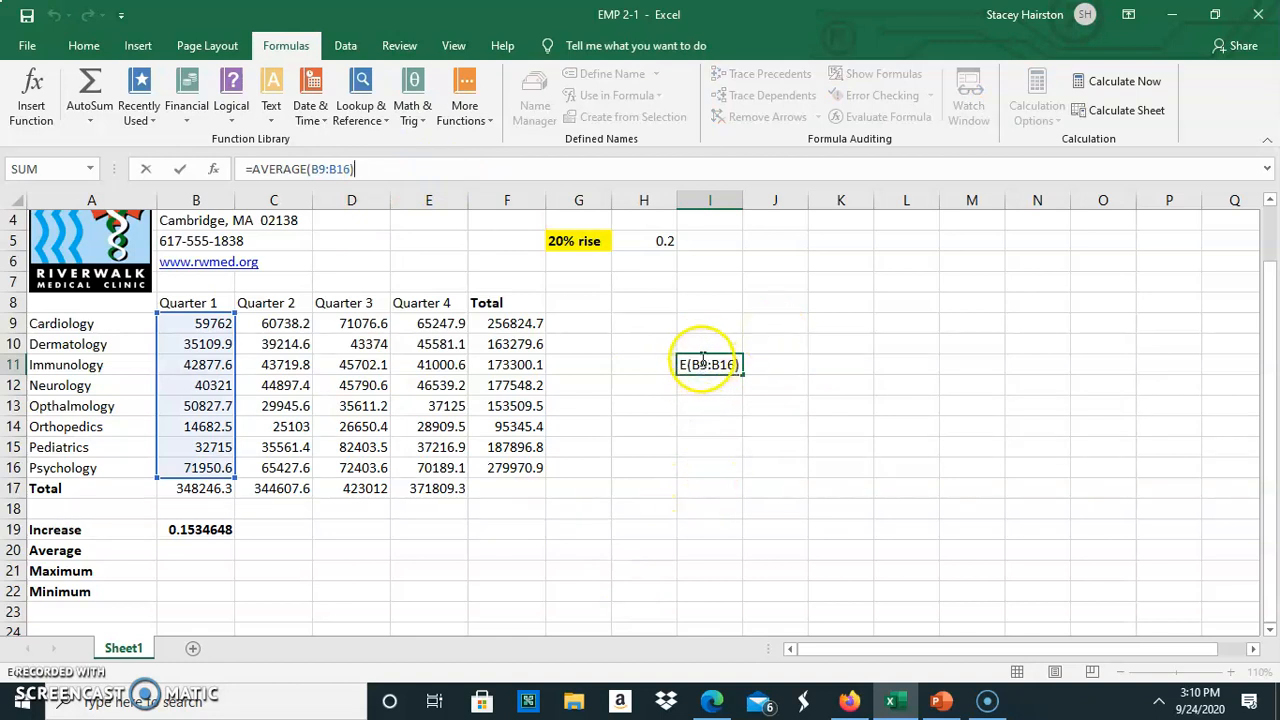
{"action": "left_click", "coordinate": [705, 364]}
{"action": "left_click_drag", "start_coordinate": [741, 364], "coordinate": [277, 571]}
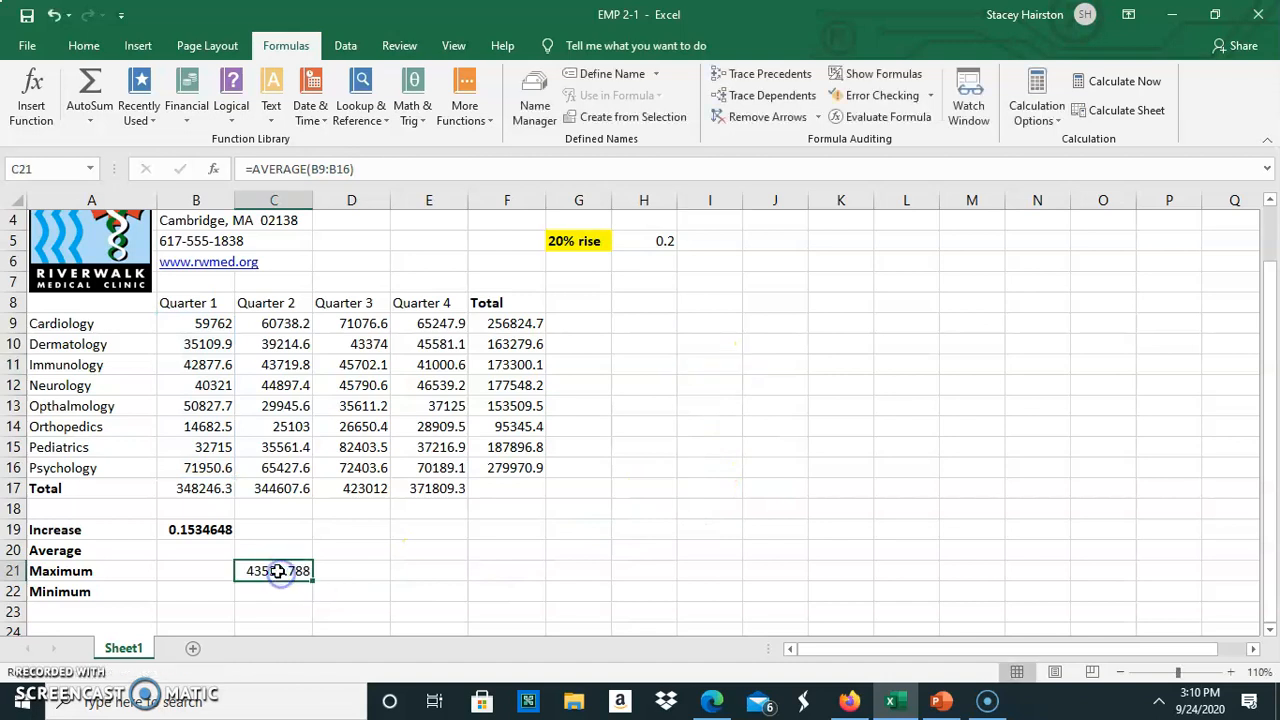
{"action": "left_click", "coordinate": [381, 168]}
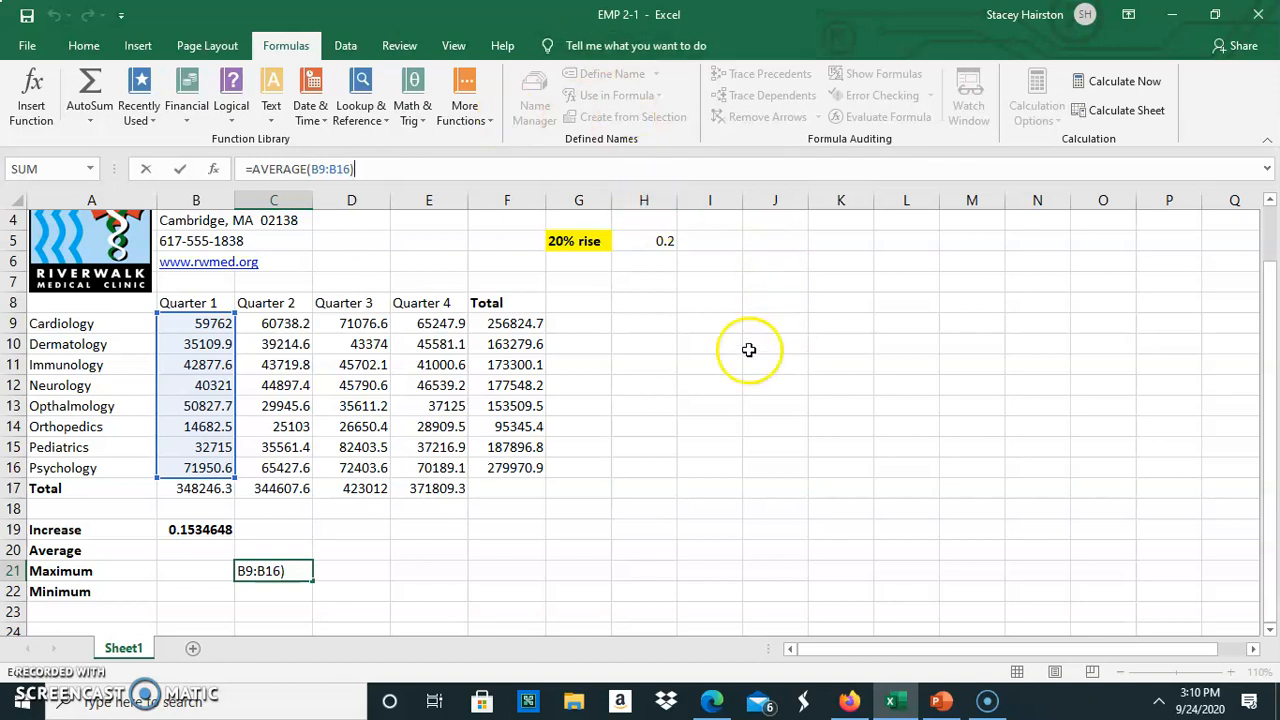
Return the average formula to B20 and copy it across the Average row through F20.
{"action": "left_click", "coordinate": [258, 560]}
{"action": "left_click_drag", "start_coordinate": [258, 560], "coordinate": [526, 566]}
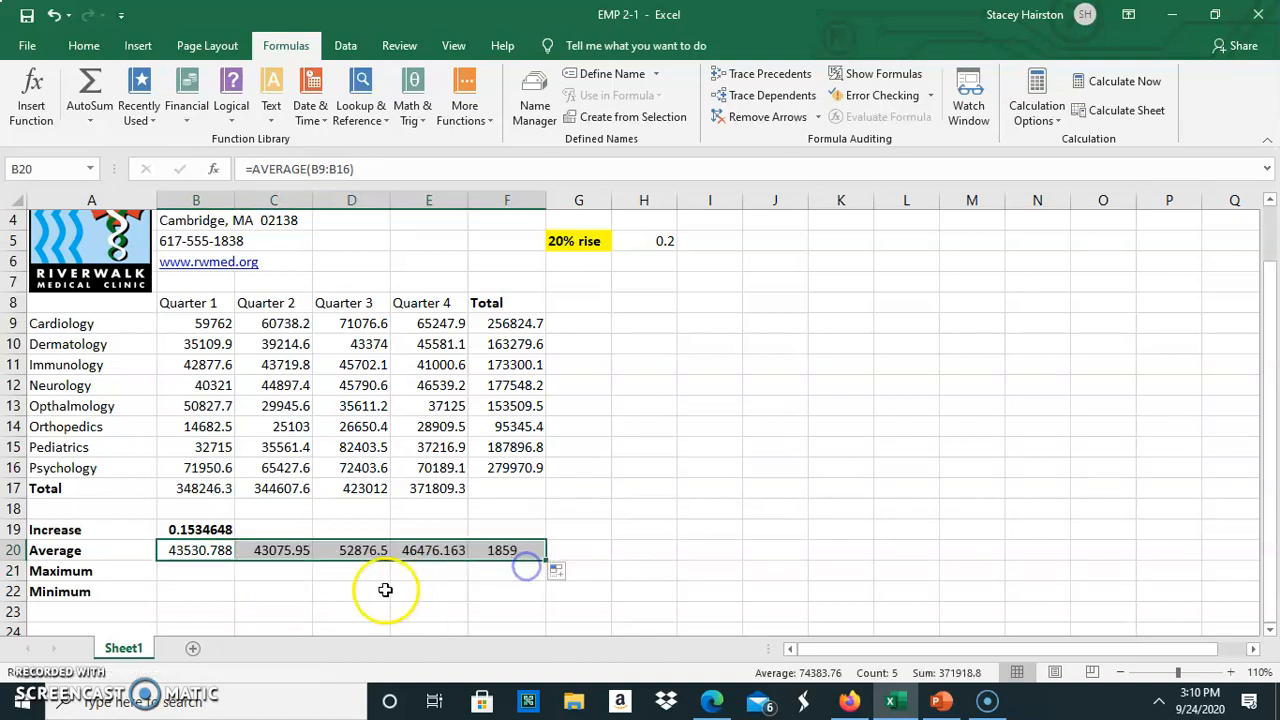
{"action": "left_click", "coordinate": [180, 569]}
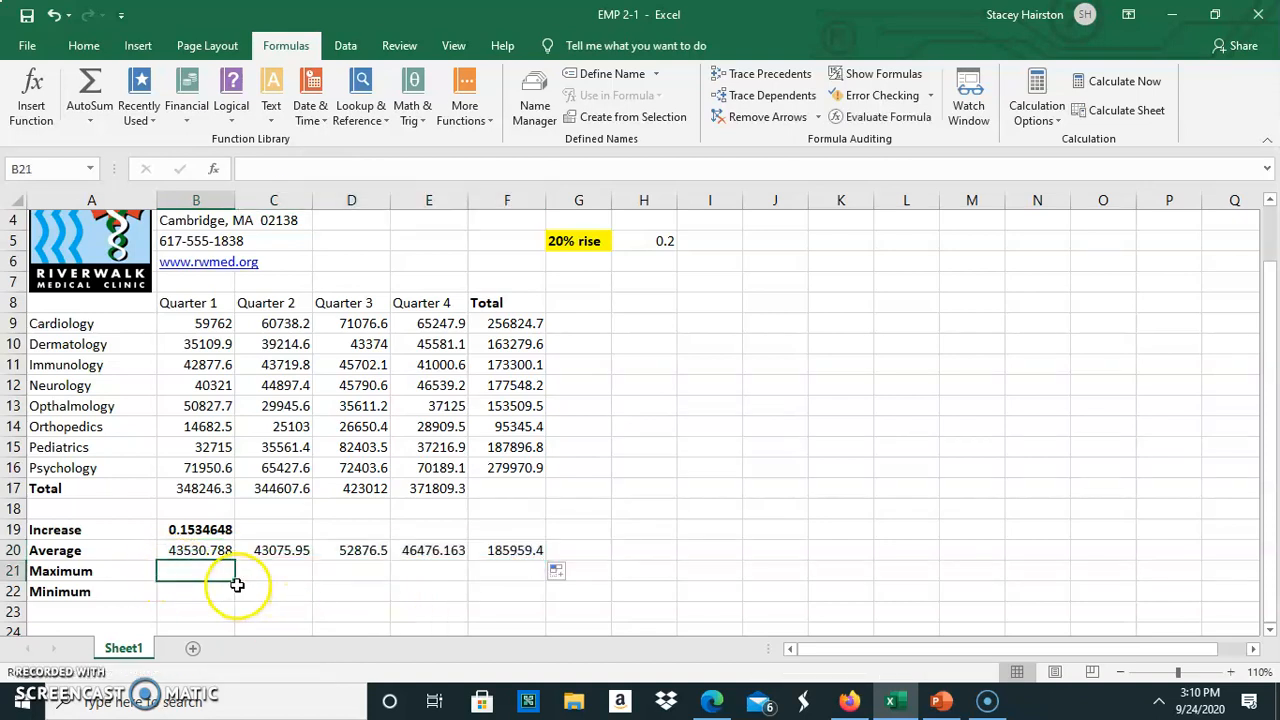
{"action": "left_click", "coordinate": [197, 552]}
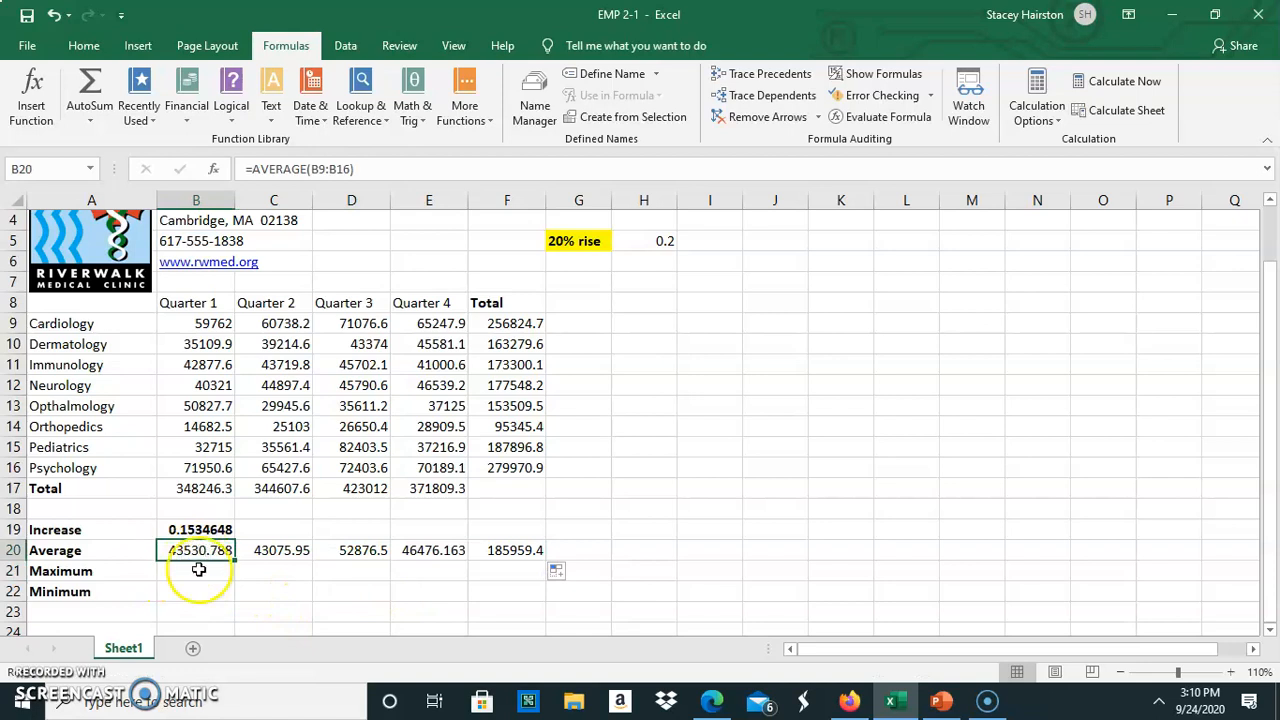
{"action": "left_click", "coordinate": [200, 569]}
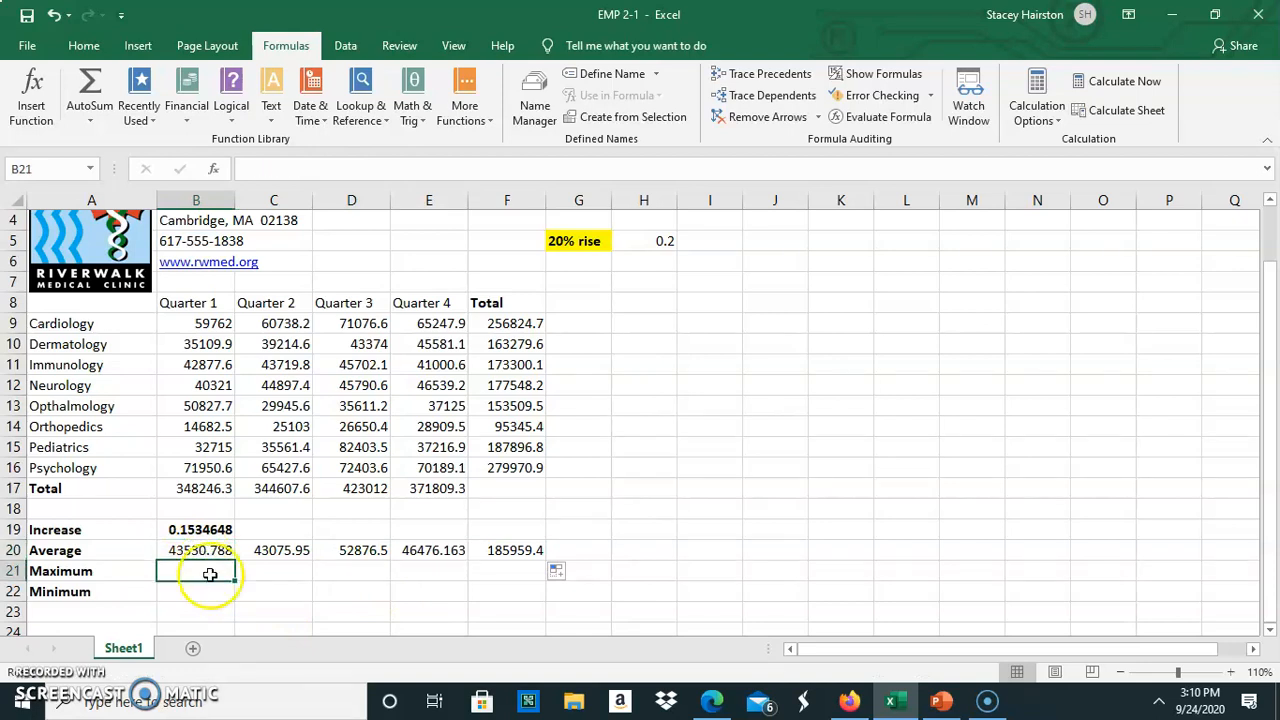
View the fill options for the copied averages, and open and close the Clipboard pane to see its stored items.
{"action": "left_click", "coordinate": [570, 573]}
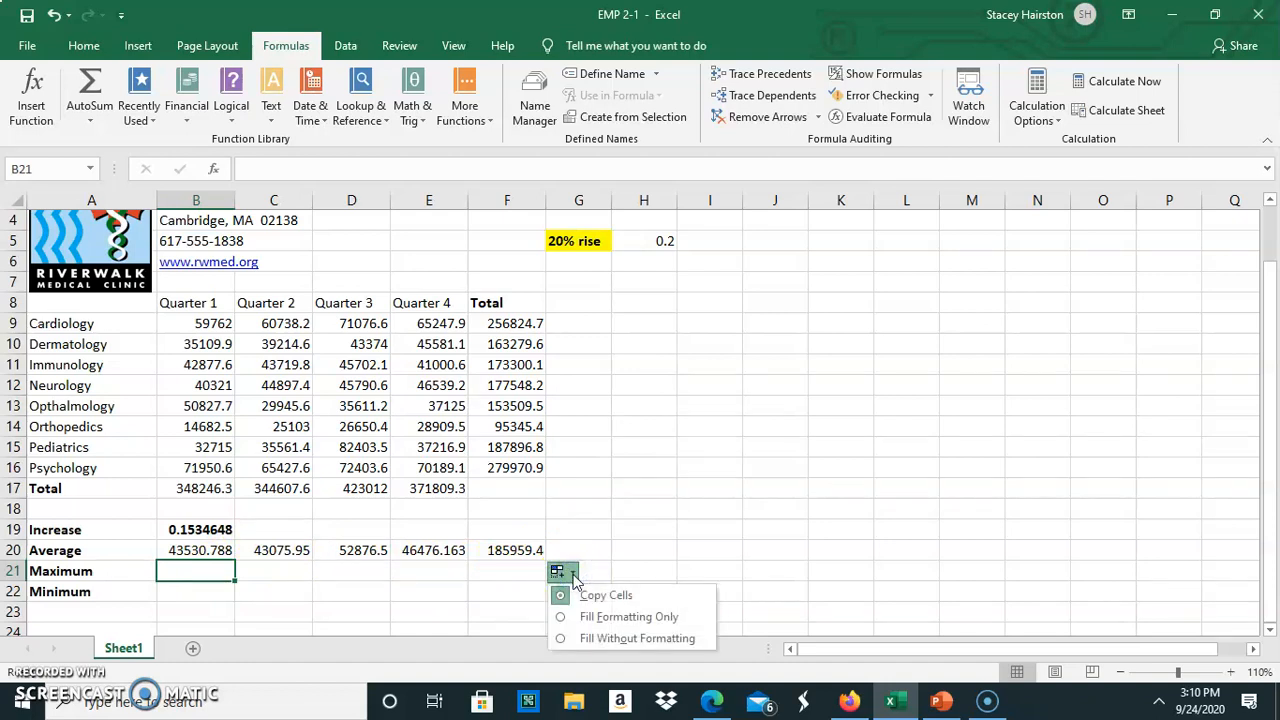
{"action": "left_click", "coordinate": [509, 575]}
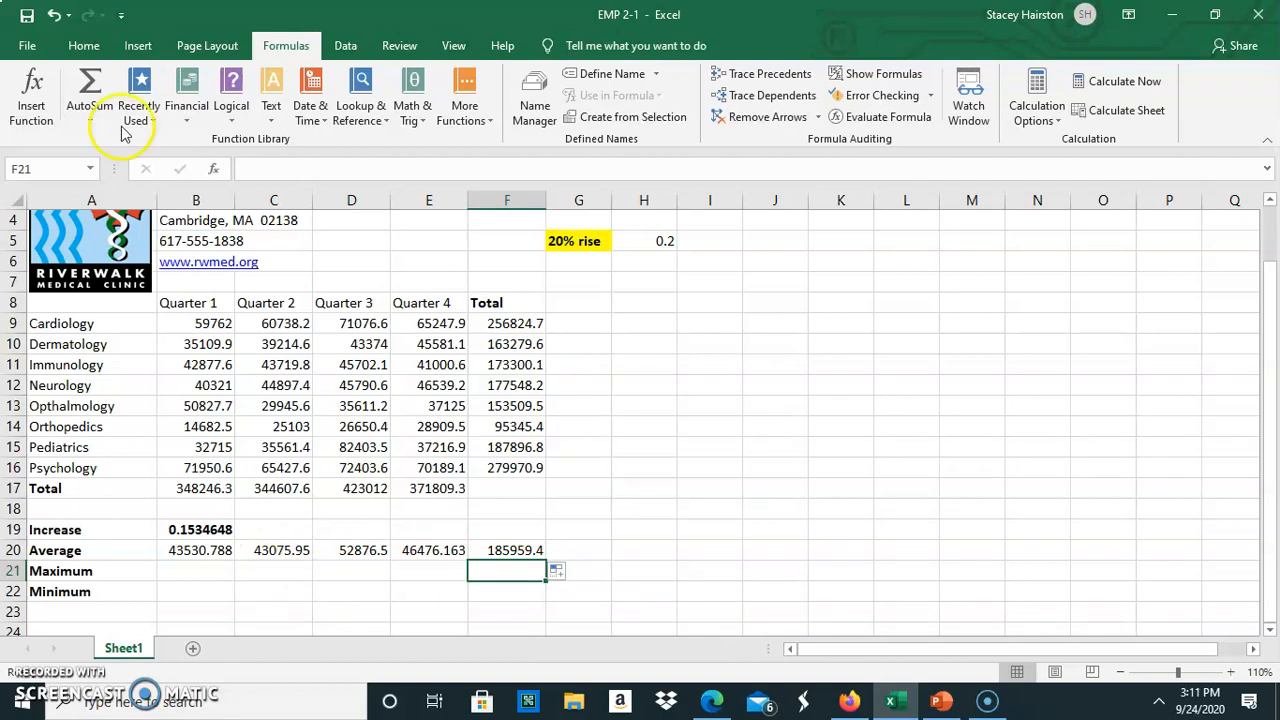
{"action": "left_click", "coordinate": [84, 45]}
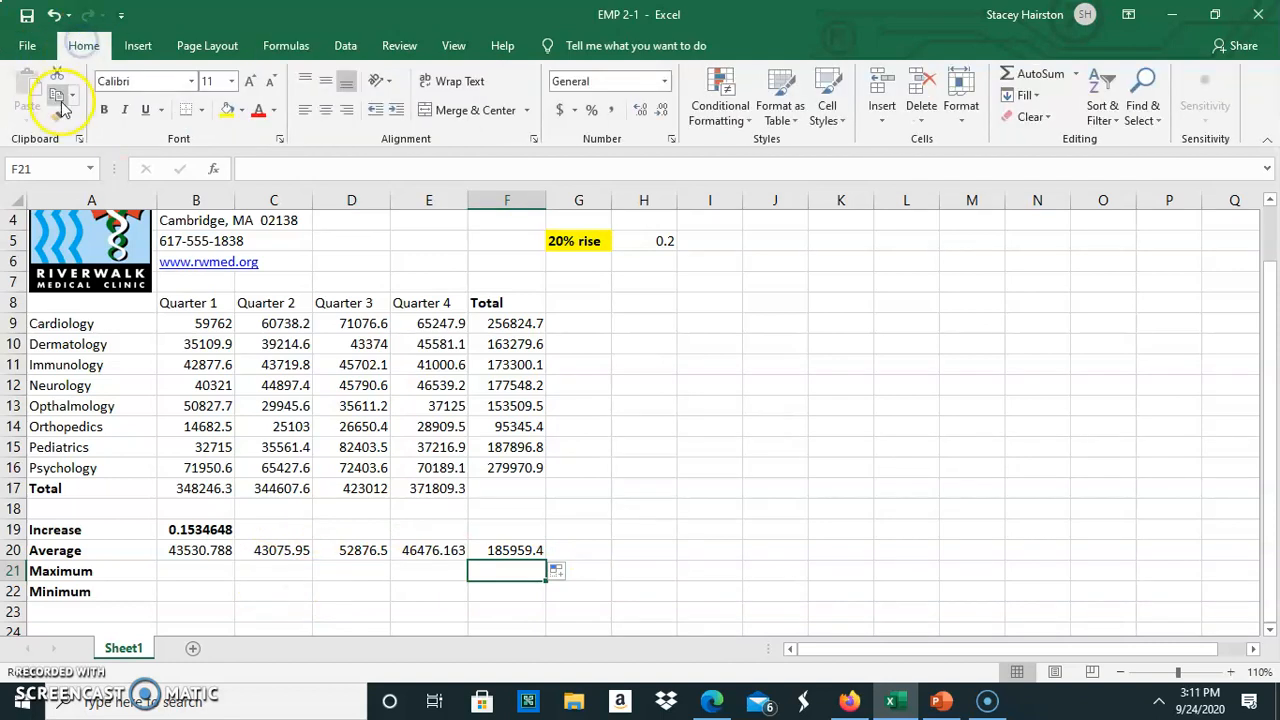
{"action": "left_click", "coordinate": [79, 140]}
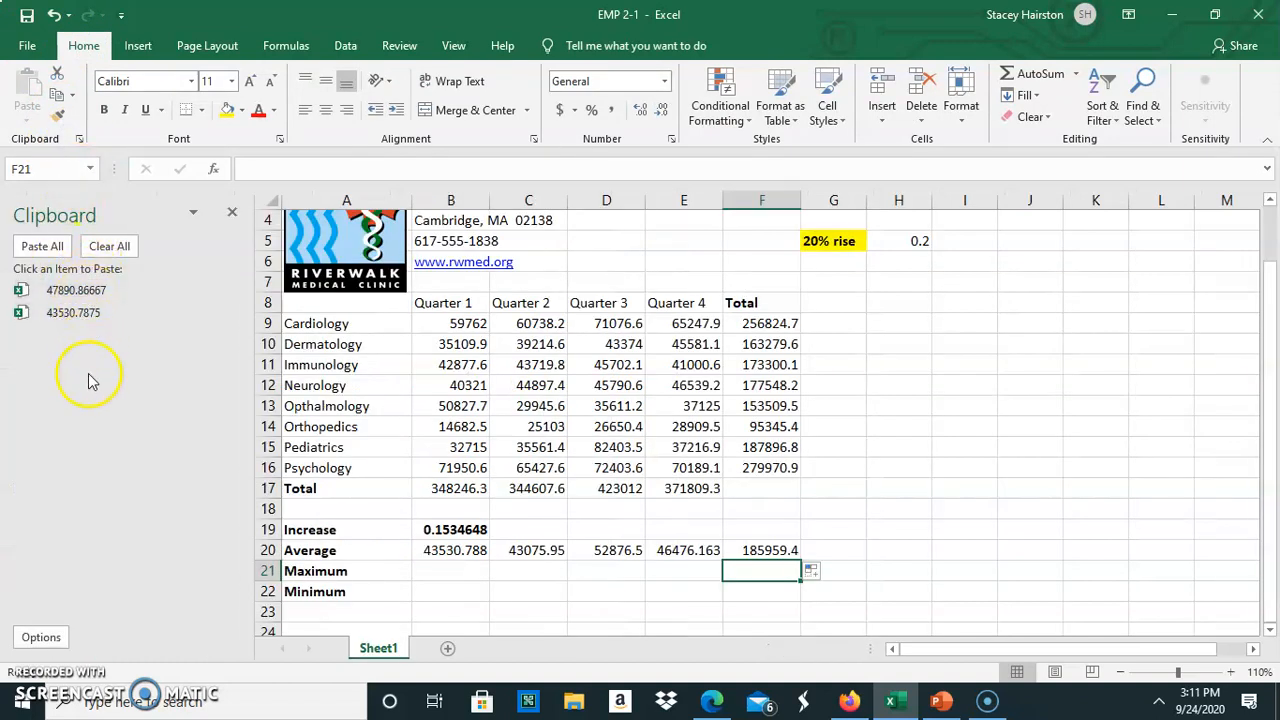
{"action": "left_click", "coordinate": [80, 141]}
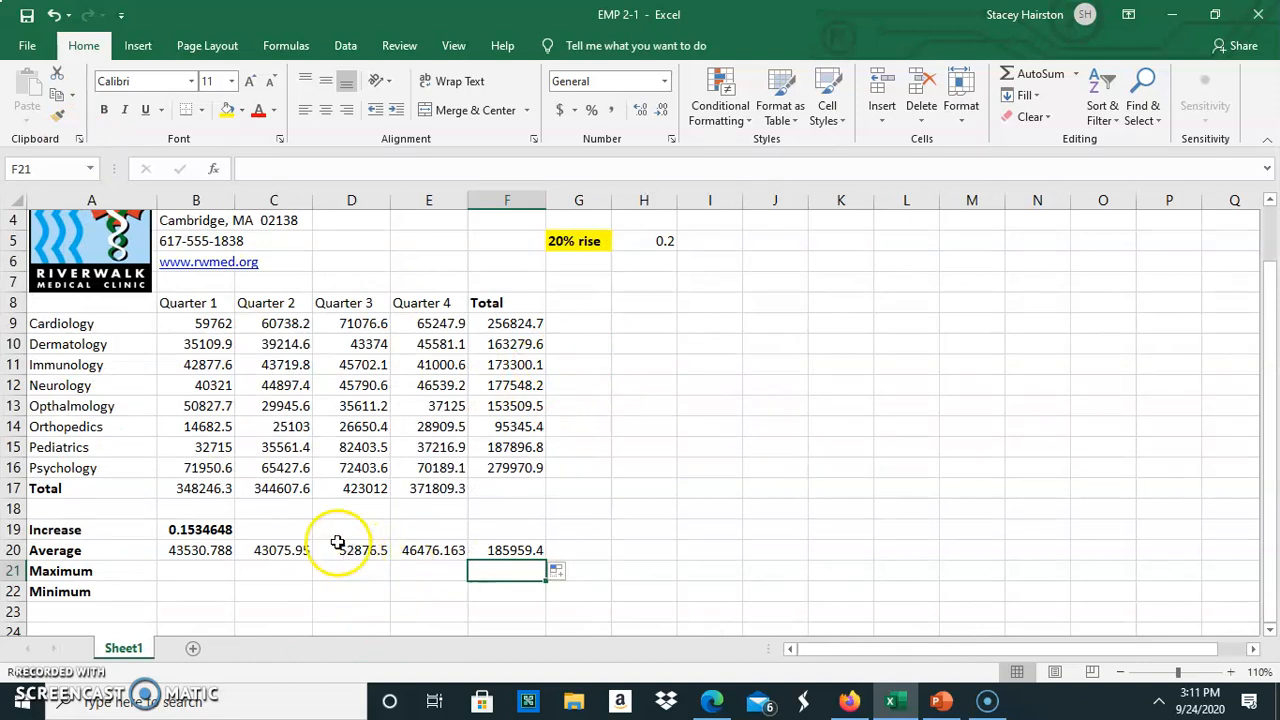
Clear the existing formula from the Quarter 1 Increase cell, B19.
{"action": "left_click", "coordinate": [208, 533]}
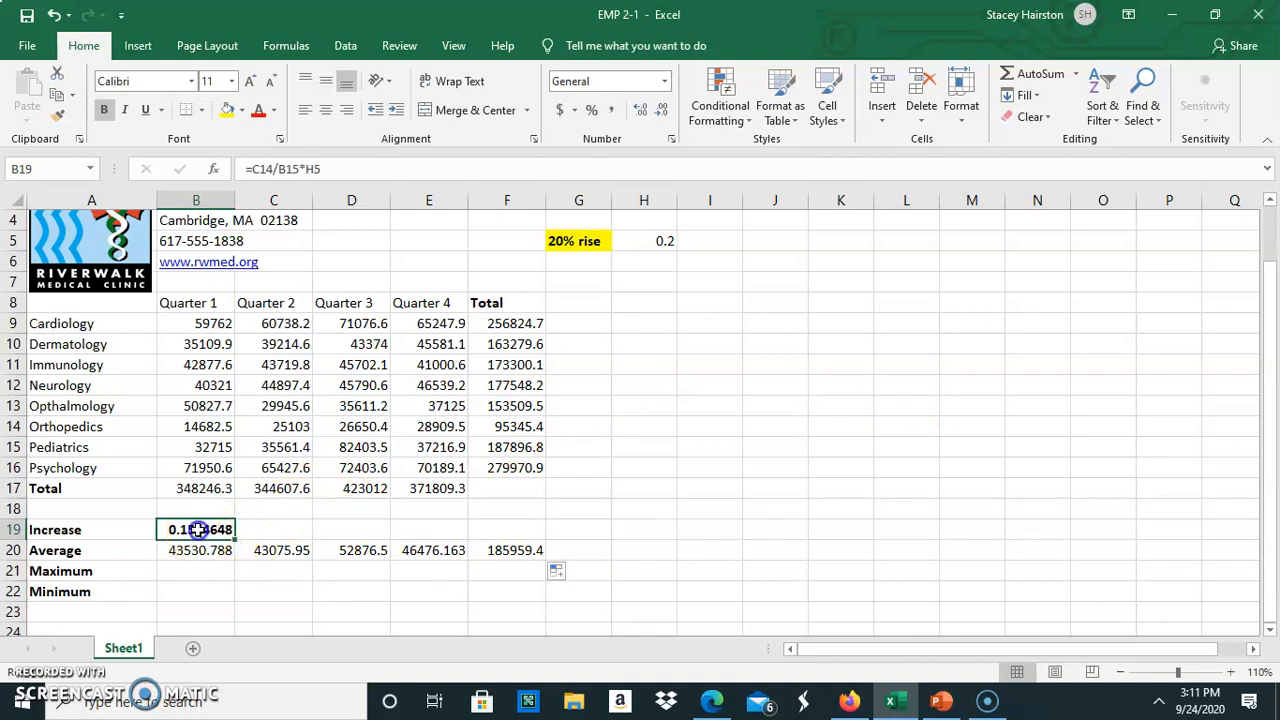
{"action": "left_click", "coordinate": [200, 323]}
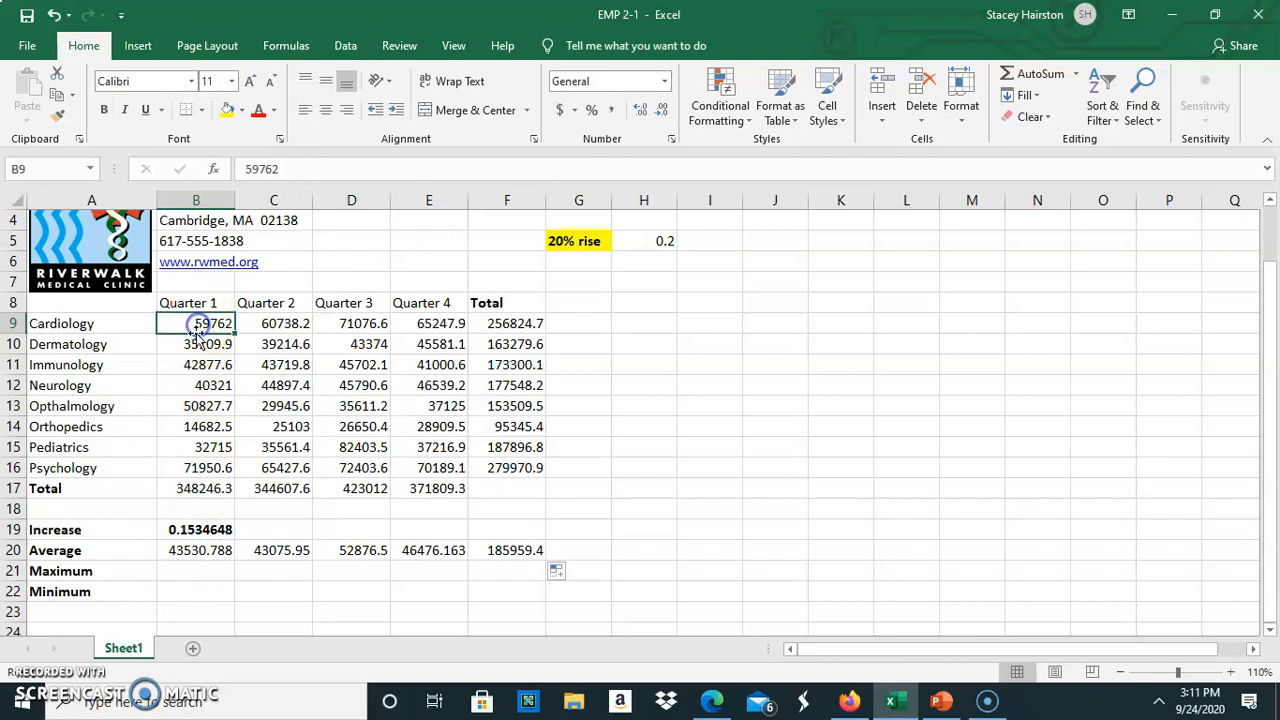
{"action": "left_click", "coordinate": [205, 530]}
{"action": "left_click", "coordinate": [354, 166]}
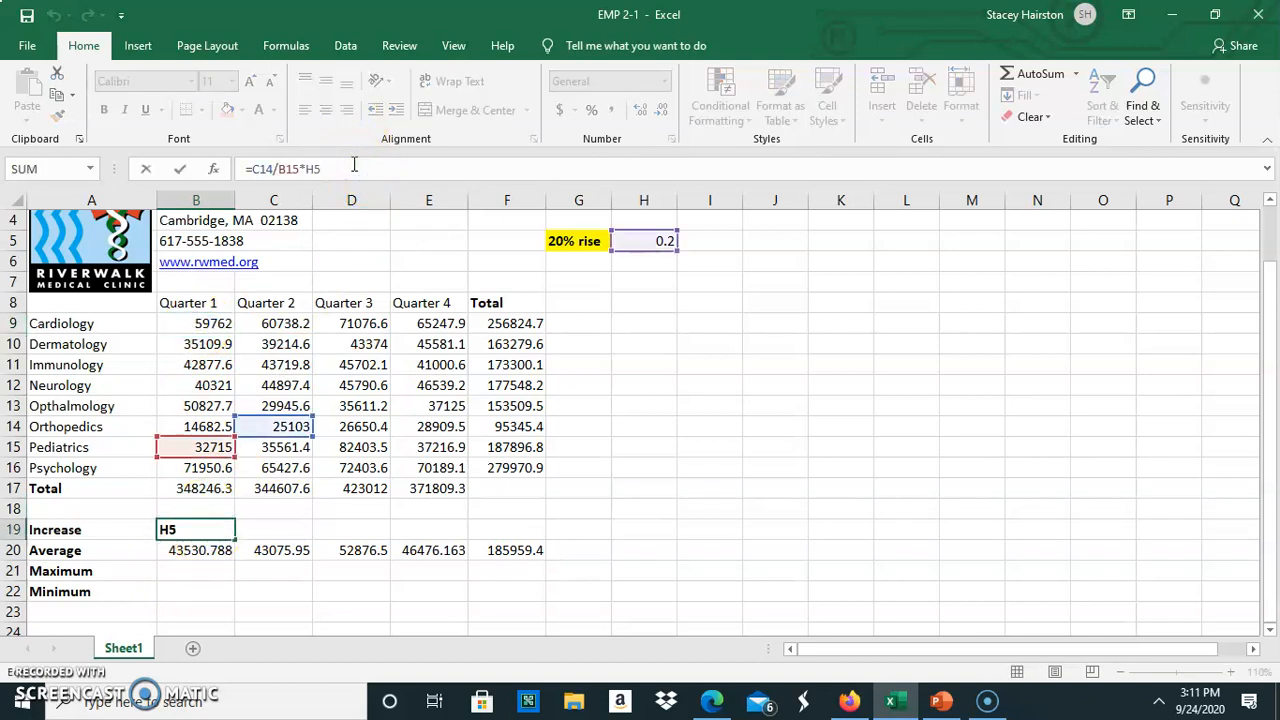
{"action": "key", "text": "BackSpace"}
{"action": "key", "text": "BackSpace"}
{"action": "key", "text": "BackSpace"}
{"action": "key", "text": "BackSpace"}
{"action": "key", "text": "BackSpace"}
{"action": "key", "text": "BackSpace"}
{"action": "key", "text": "BackSpace"}
{"action": "key", "text": "BackSpace"}
{"action": "key", "text": "BackSpace"}
{"action": "key", "text": "BackSpace"}
{"action": "key", "text": "BackSpace"}
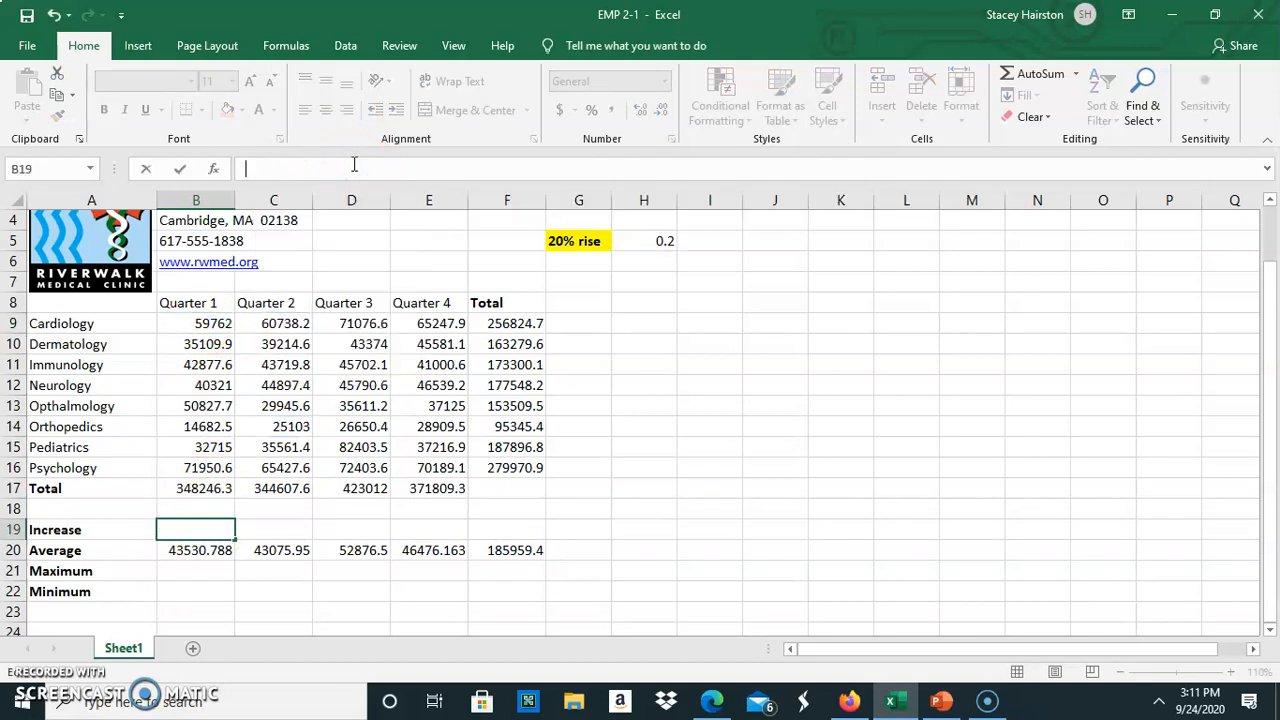
{"action": "key", "text": "Escape"}
Enter the formula =B9*H5+B9 in B19 to calculate Cardiology's Quarter 1 amount with the 20% rise.
{"action": "type", "text": "="}
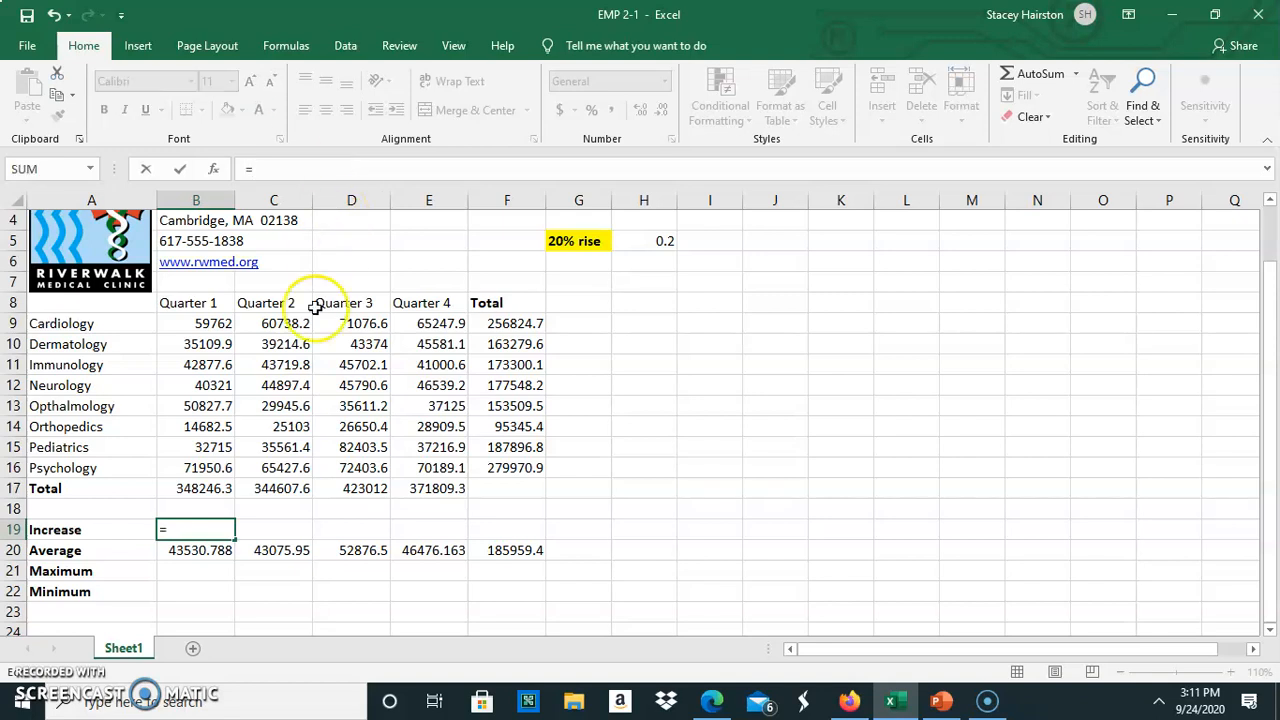
{"action": "left_click", "coordinate": [183, 323]}
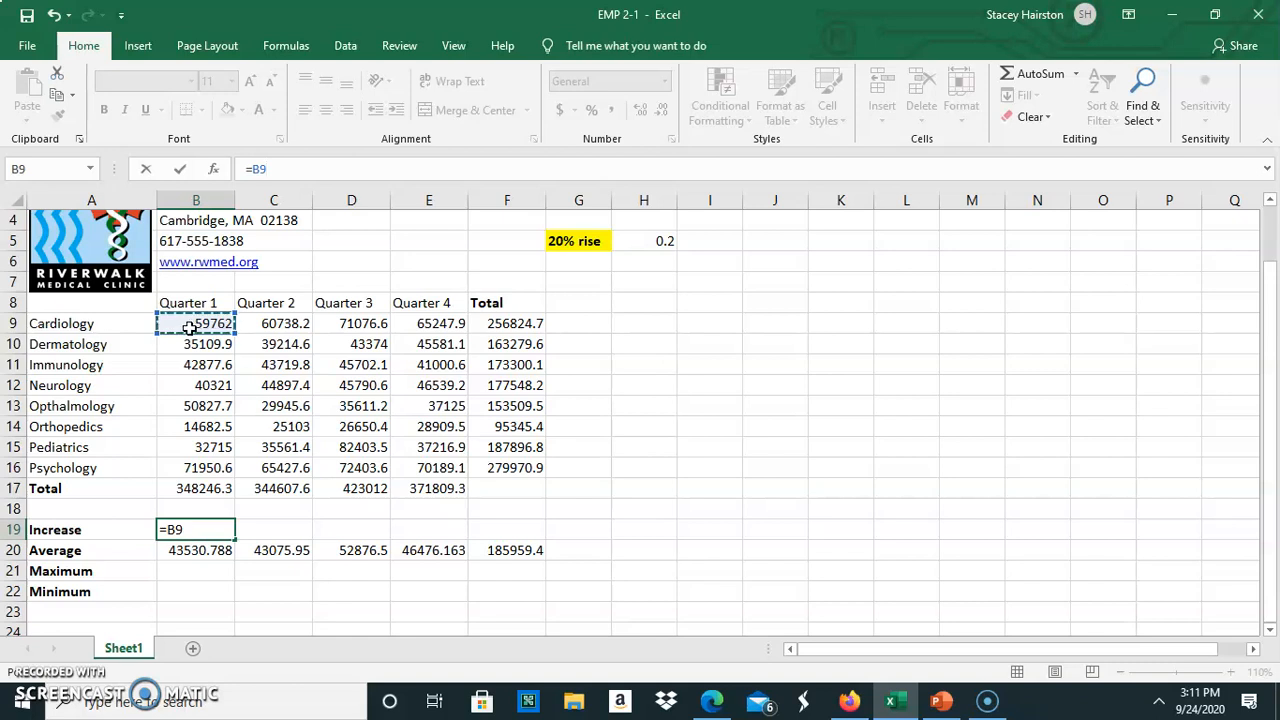
{"action": "left_click", "coordinate": [648, 241]}
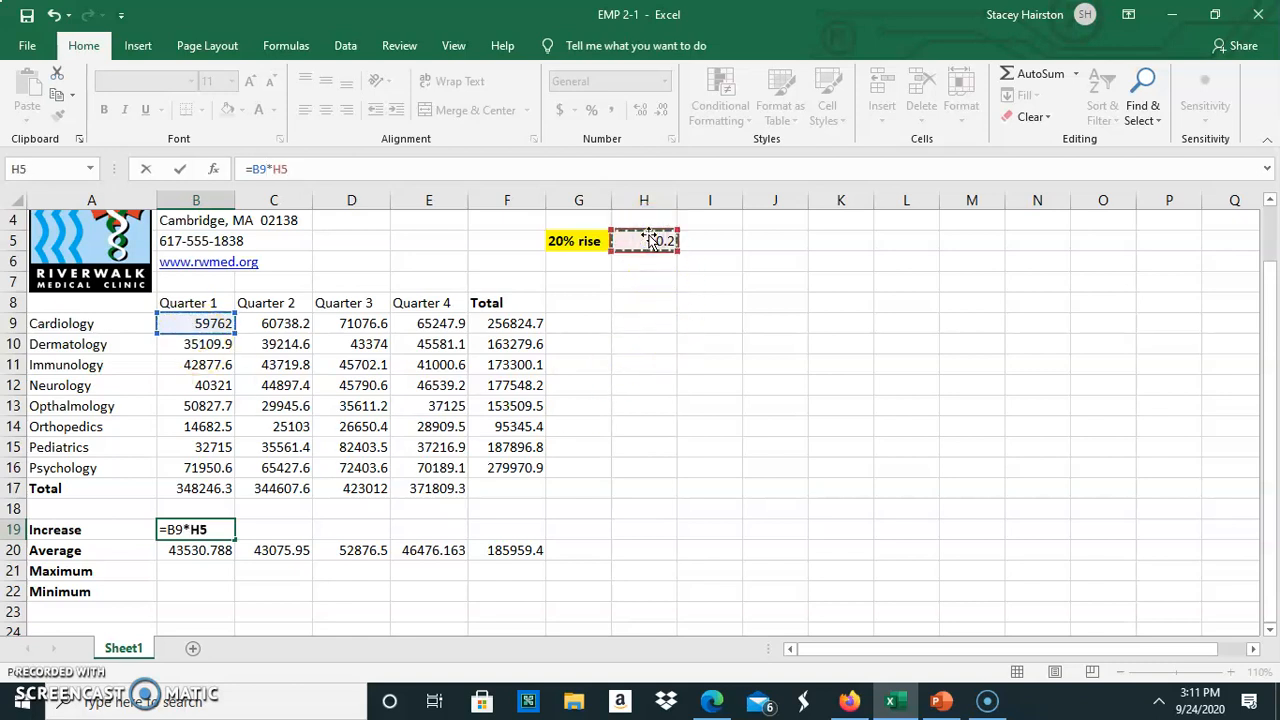
{"action": "type", "text": "+"}
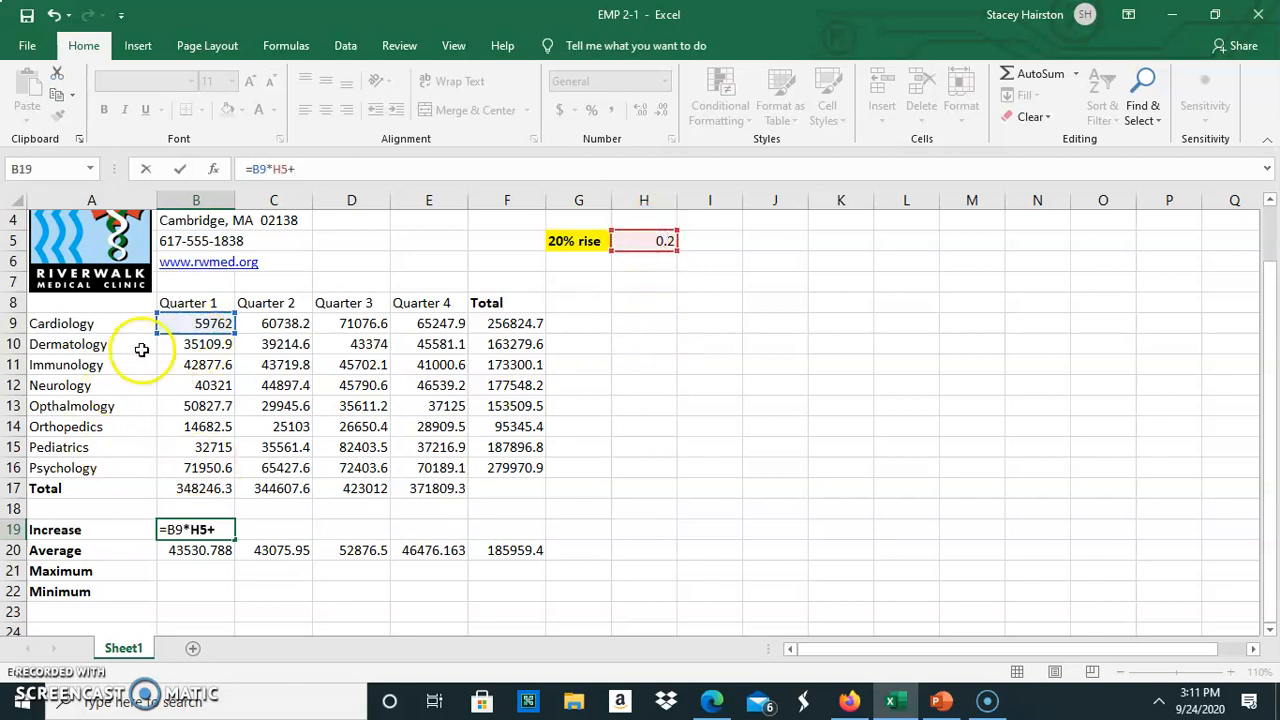
{"action": "left_click", "coordinate": [200, 323]}
{"action": "key", "text": "Return"}
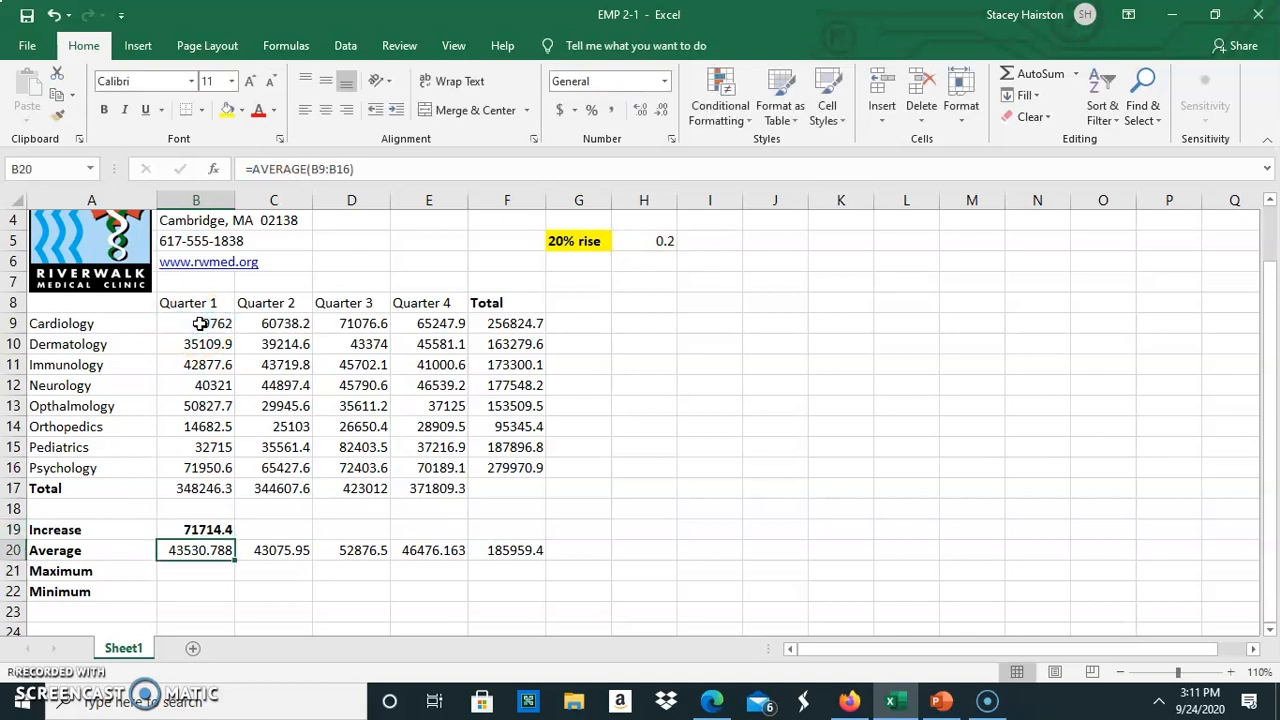
Review B19 against its source value in B9 and copy the increase formula across the row through F19.
{"action": "left_click", "coordinate": [198, 530]}
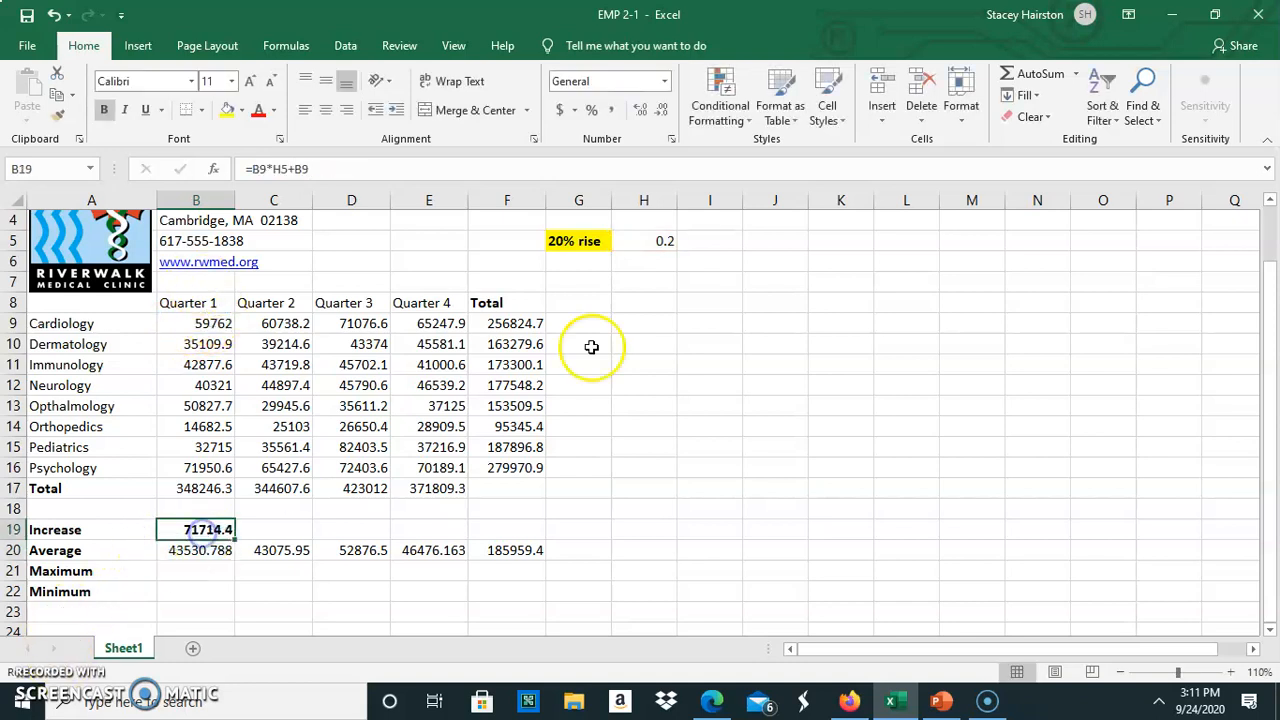
{"action": "left_click", "coordinate": [192, 324]}
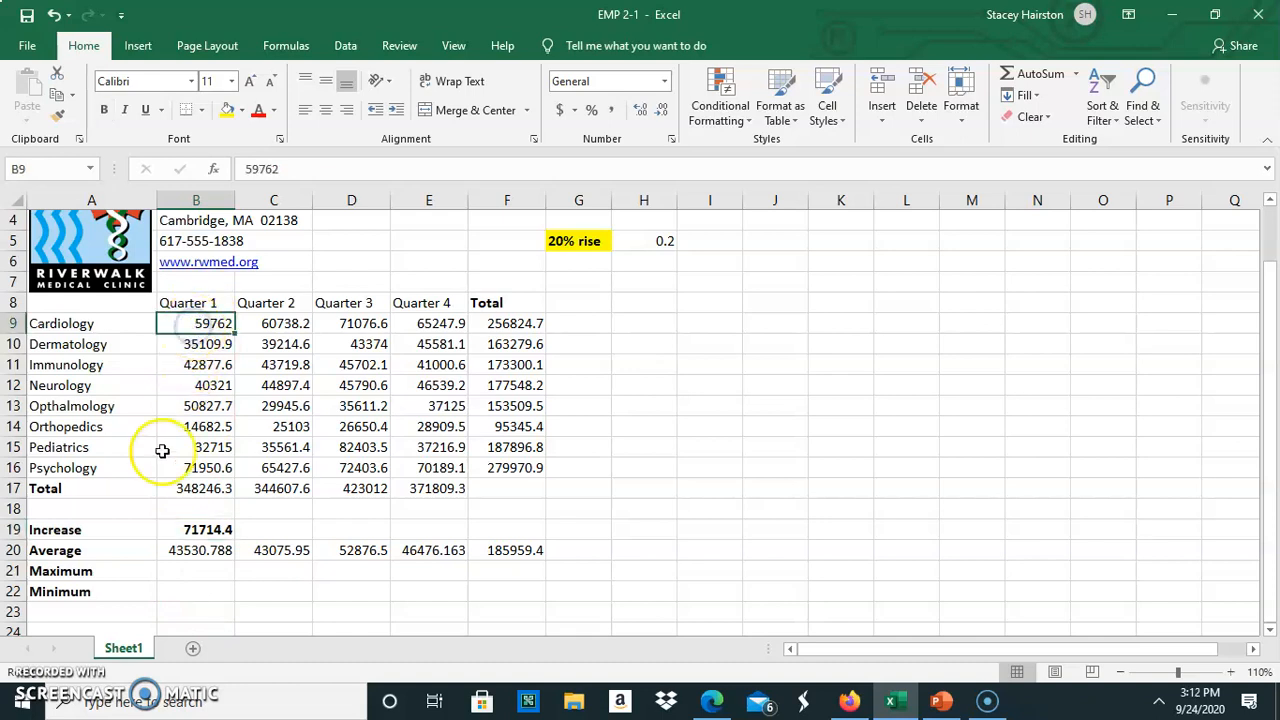
{"action": "left_click", "coordinate": [212, 529]}
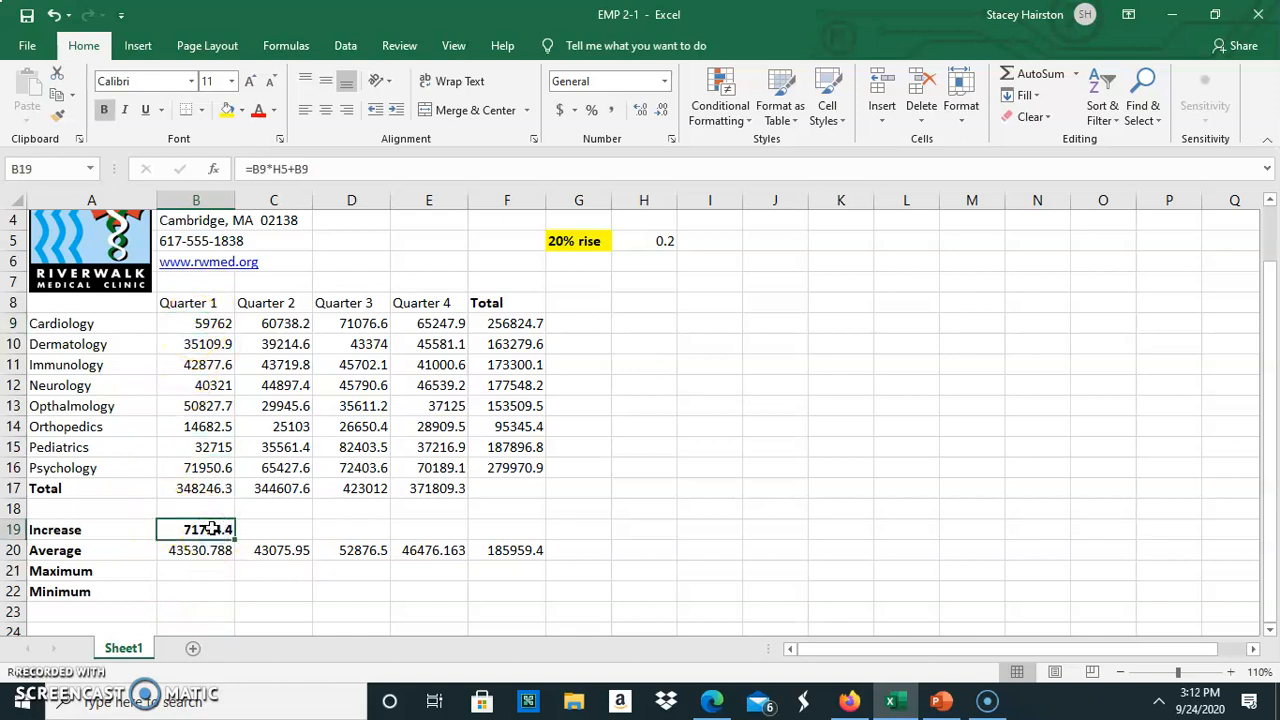
{"action": "left_click_drag", "start_coordinate": [236, 541], "coordinate": [524, 549]}
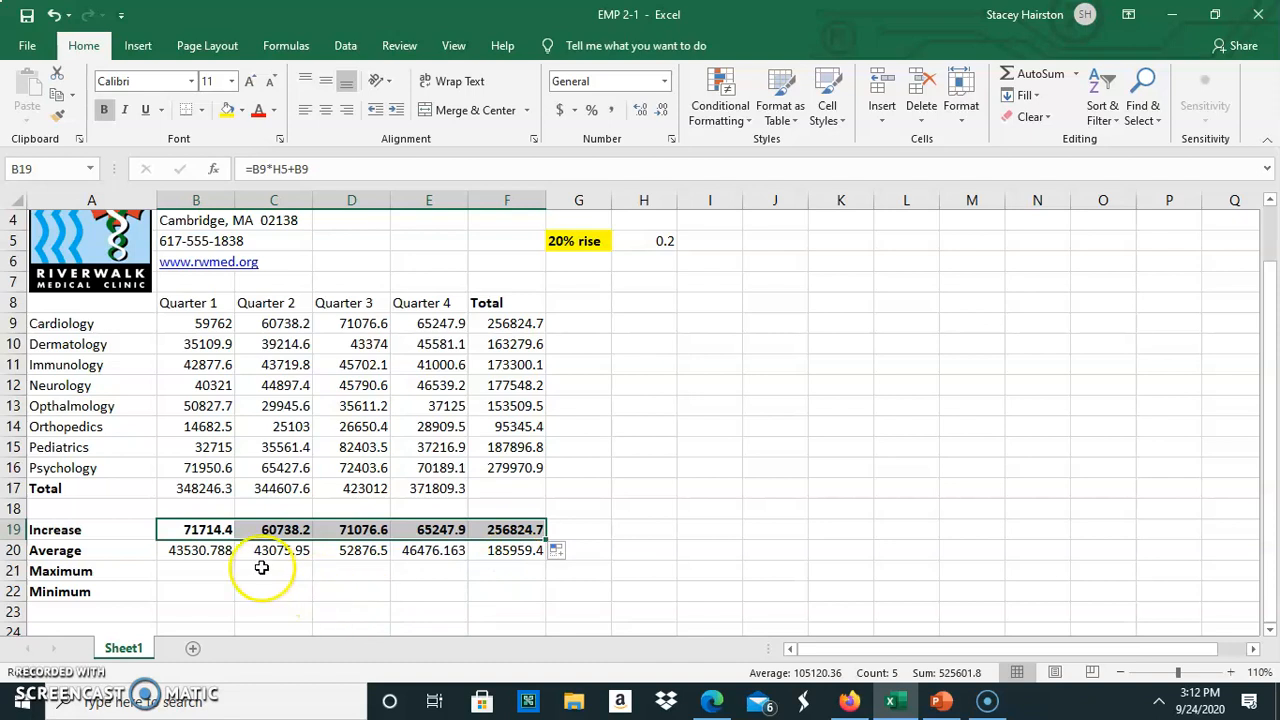
Inspect the cell references in the increase formulas copied to C19 and D19.
{"action": "left_click", "coordinate": [206, 531]}
{"action": "left_click", "coordinate": [271, 528]}
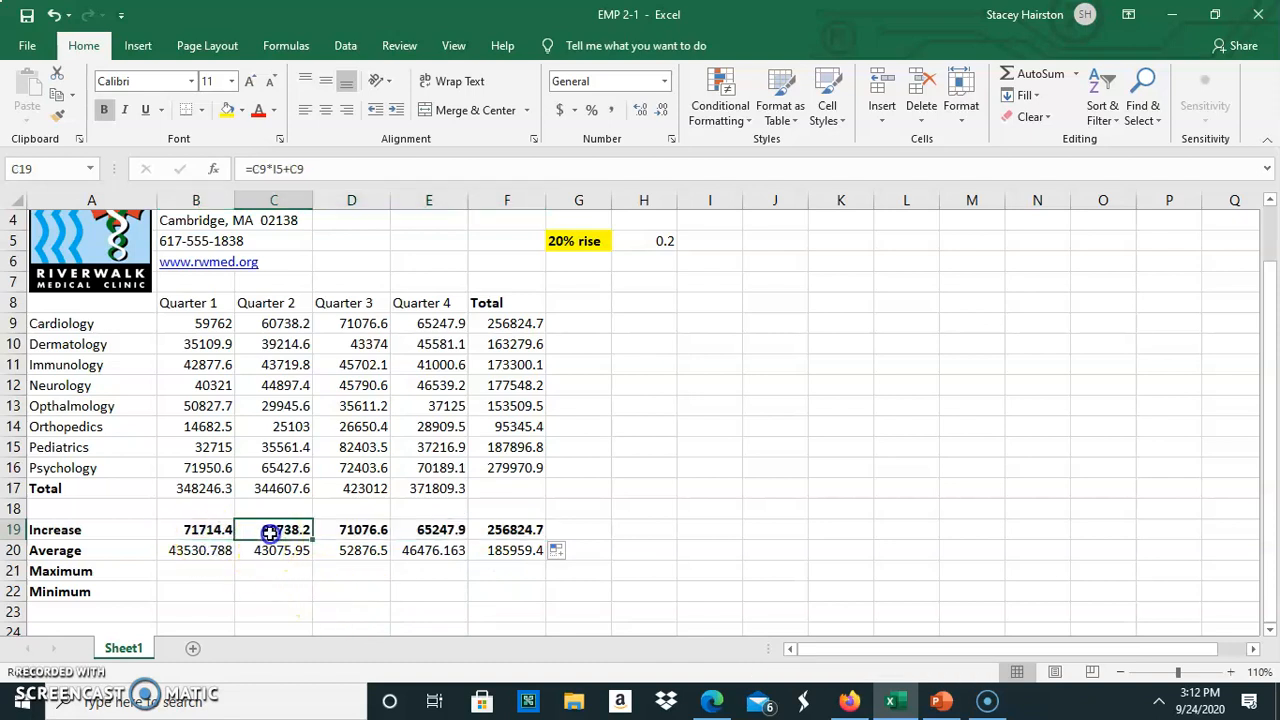
{"action": "left_click", "coordinate": [317, 165]}
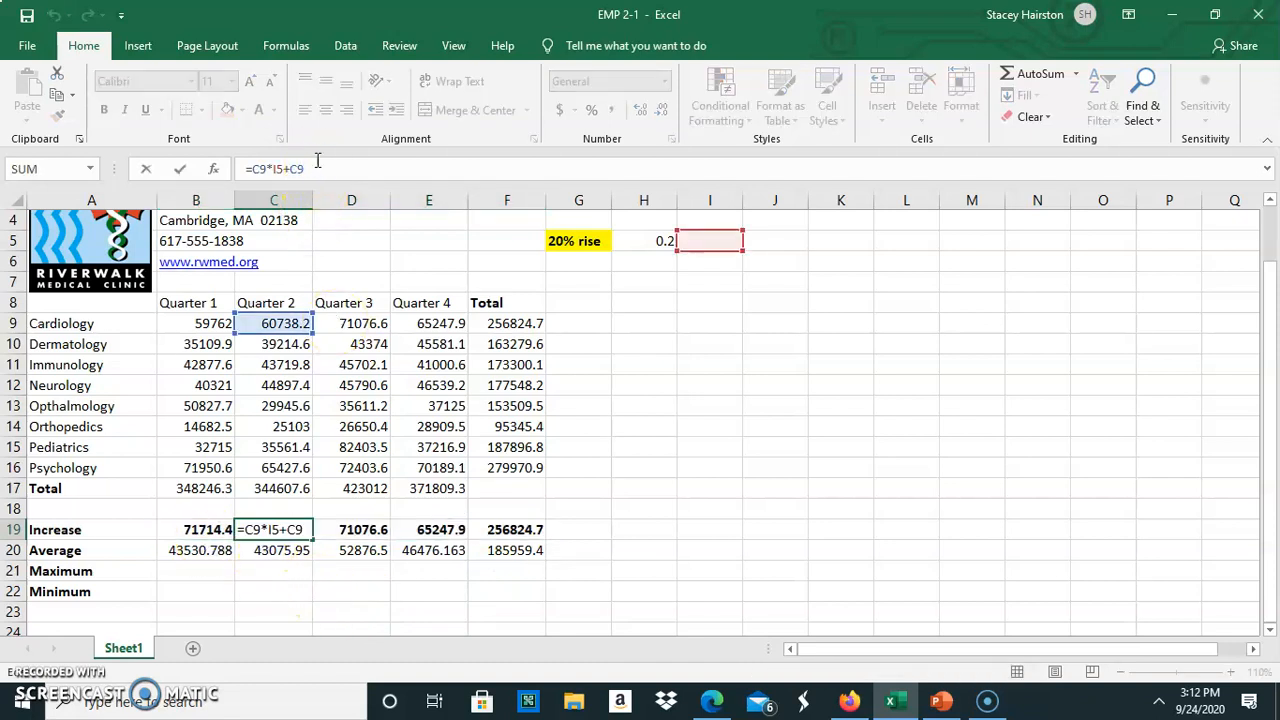
{"action": "left_click", "coordinate": [347, 527]}
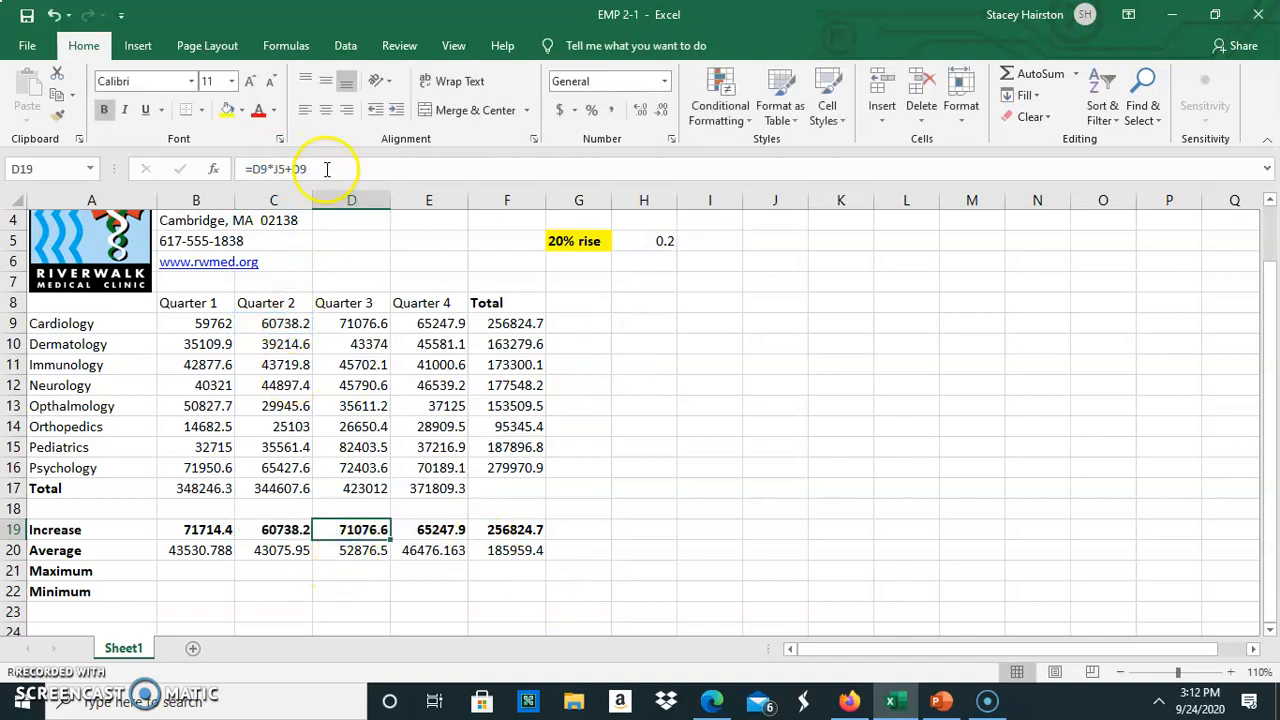
{"action": "left_click", "coordinate": [324, 169]}
Compare the rise rate in H5 with the cells I5:L5 that the copied formulas point to, and reselect C19.
{"action": "left_click", "coordinate": [710, 240]}
{"action": "left_click_drag", "start_coordinate": [710, 240], "coordinate": [920, 249]}
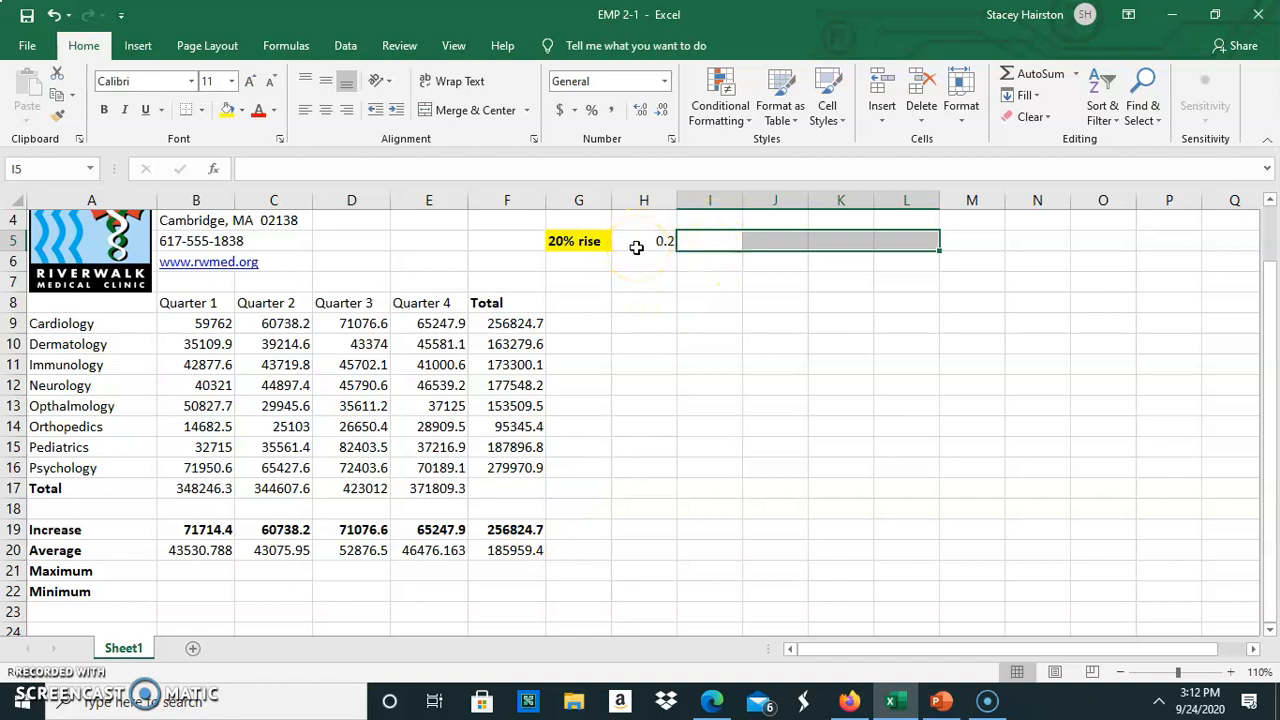
{"action": "left_click_drag", "start_coordinate": [647, 241], "coordinate": [917, 247]}
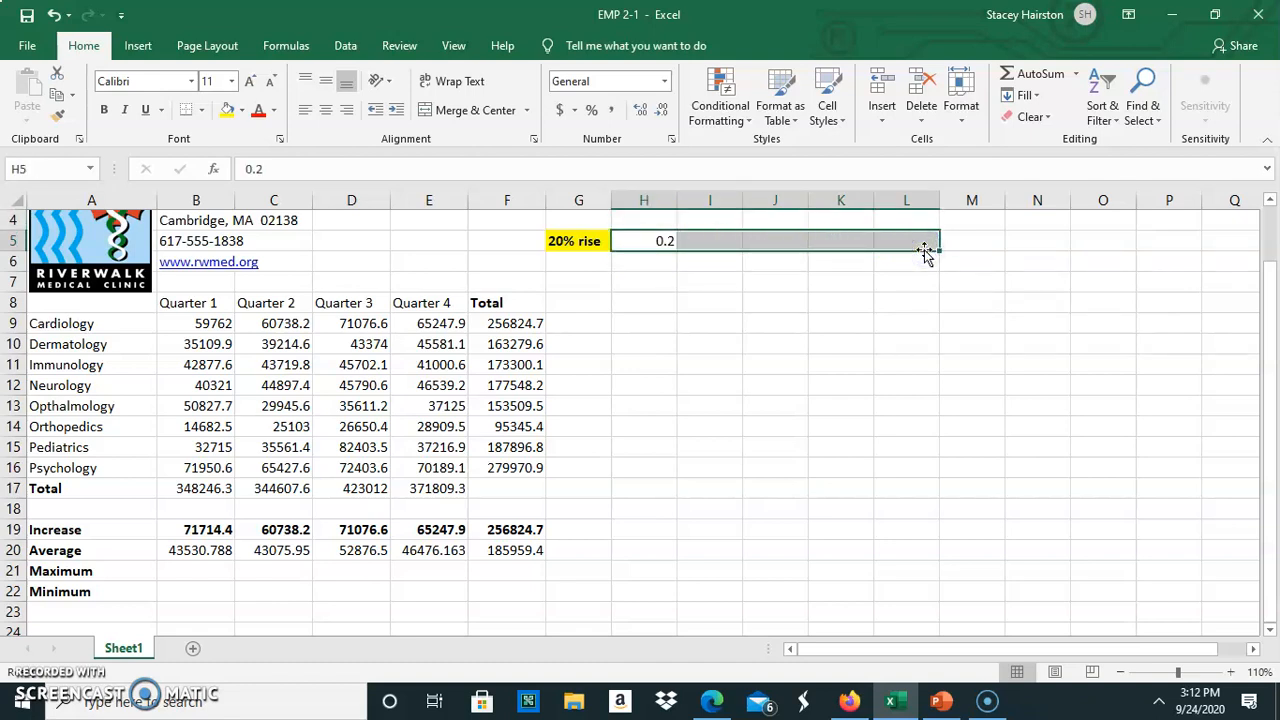
{"action": "left_click", "coordinate": [709, 247]}
{"action": "left_click", "coordinate": [785, 242]}
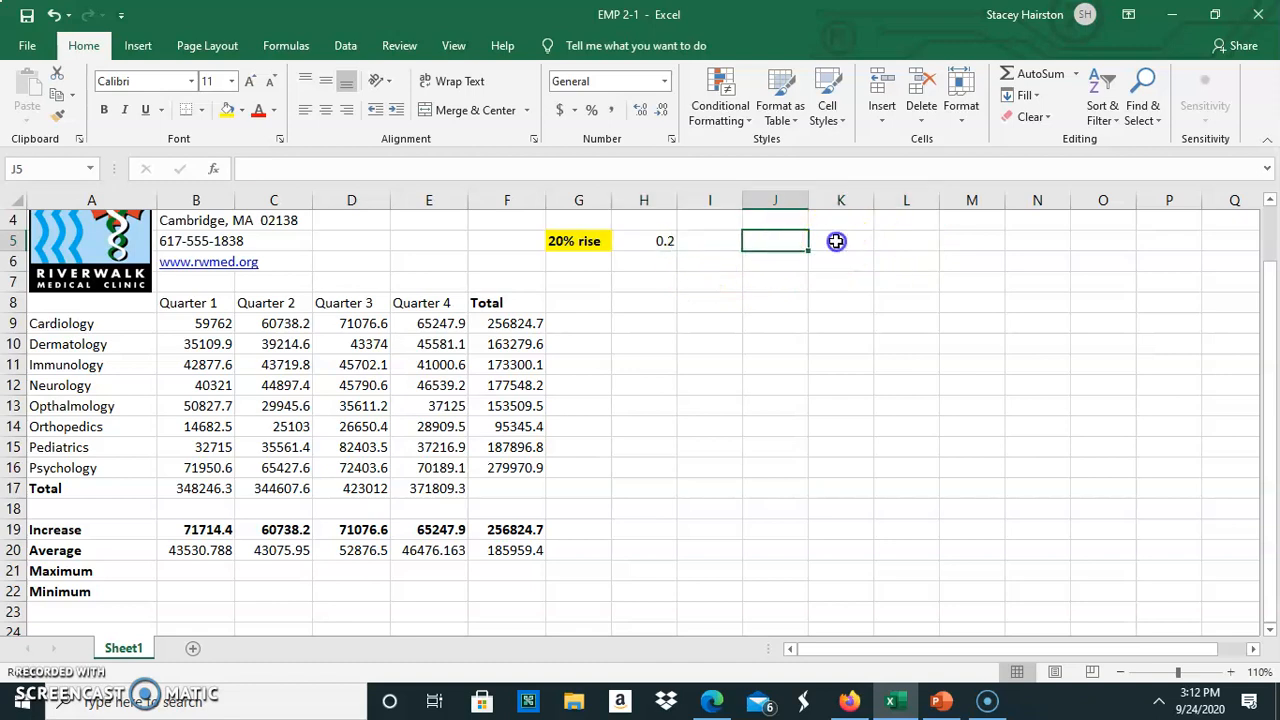
{"action": "left_click", "coordinate": [890, 244]}
{"action": "left_click_drag", "start_coordinate": [657, 242], "coordinate": [876, 250]}
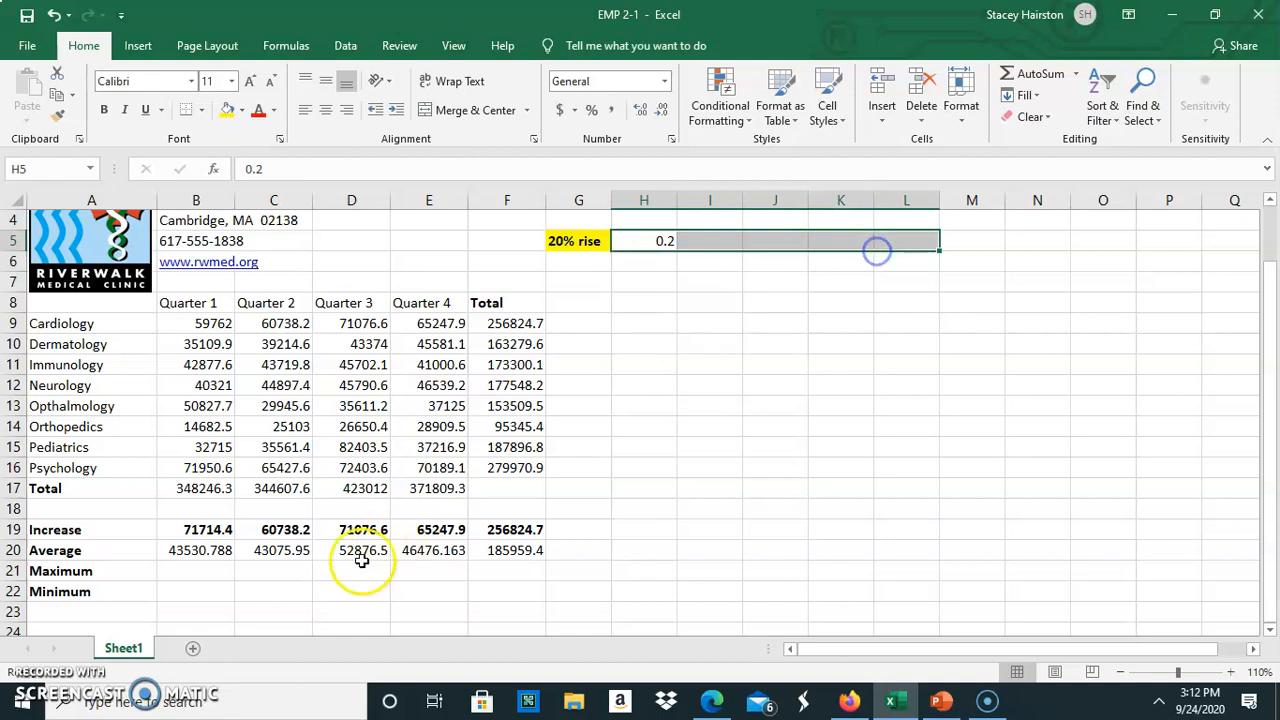
{"action": "left_click", "coordinate": [305, 533]}
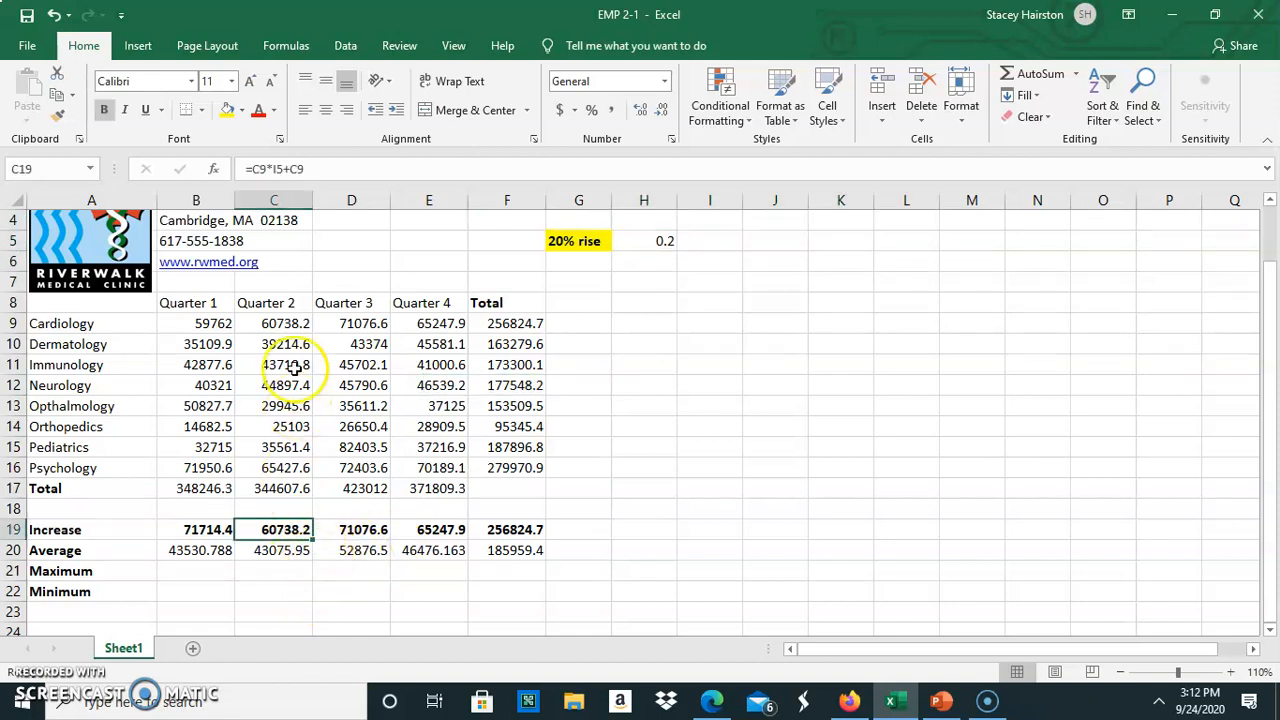
Compare the copied increase formulas in C19:F19 with the Cardiology source values they use in C9:F9.
{"action": "left_click", "coordinate": [280, 323]}
{"action": "left_click", "coordinate": [340, 530]}
{"action": "left_click", "coordinate": [354, 323]}
{"action": "left_click", "coordinate": [434, 531]}
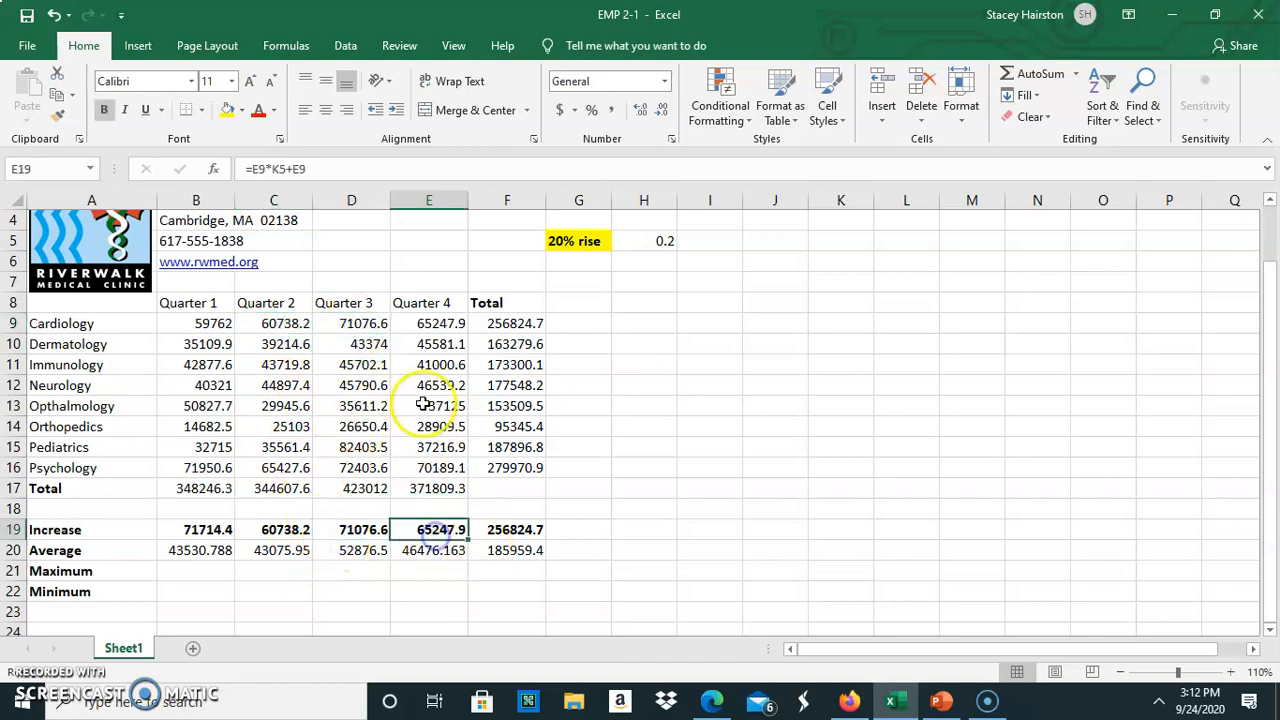
{"action": "left_click", "coordinate": [428, 323]}
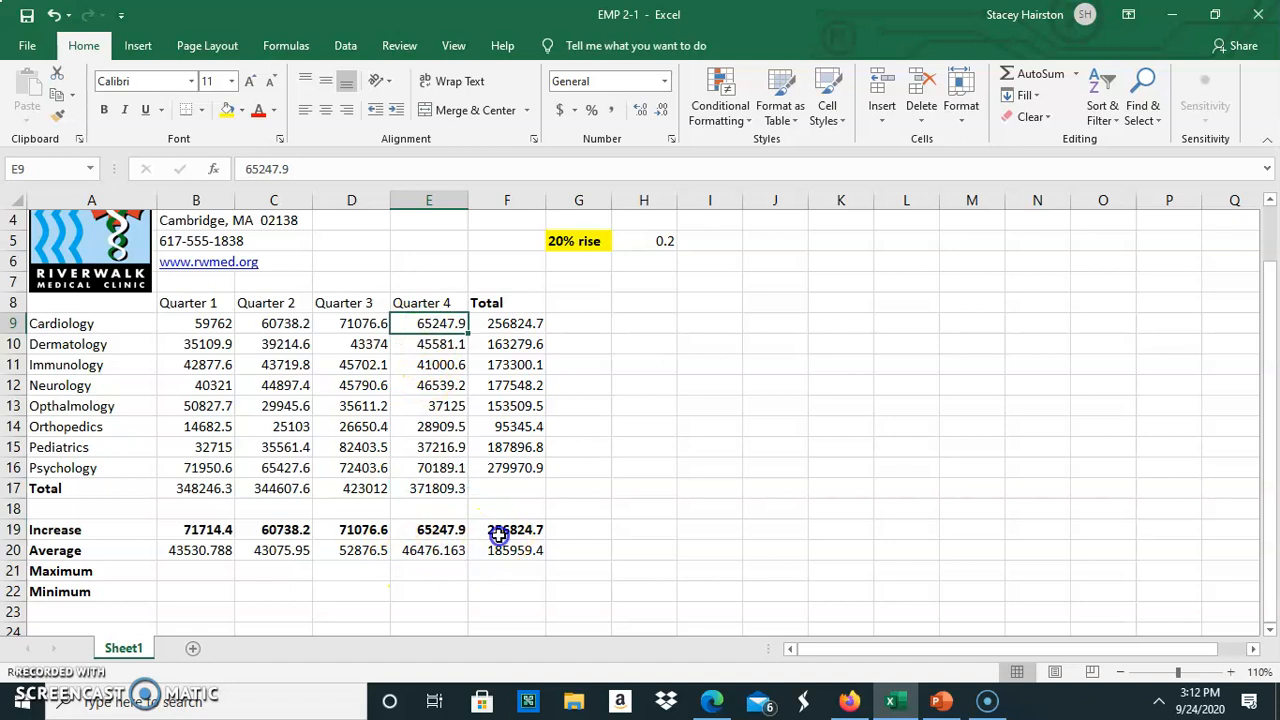
{"action": "left_click", "coordinate": [498, 536]}
{"action": "left_click", "coordinate": [505, 323]}
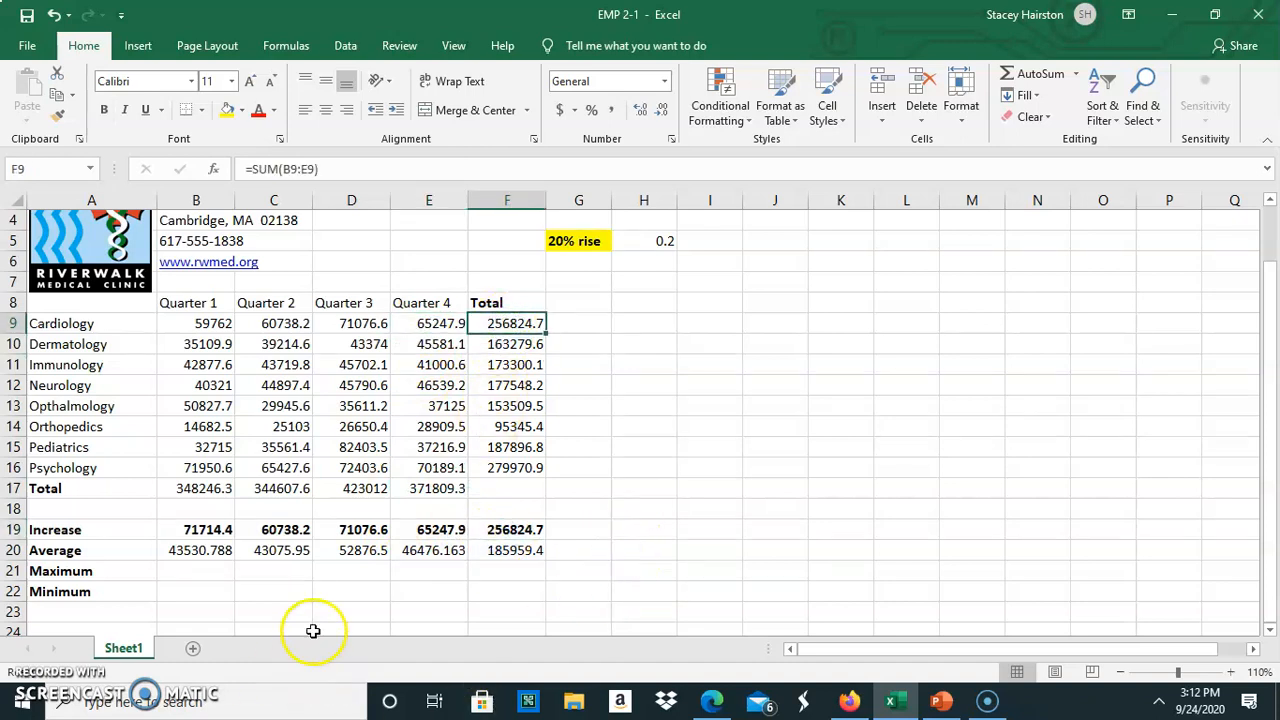
Inspect the average formulas in B20:F20 to see how their ranges shift from column to column.
{"action": "left_click", "coordinate": [206, 548]}
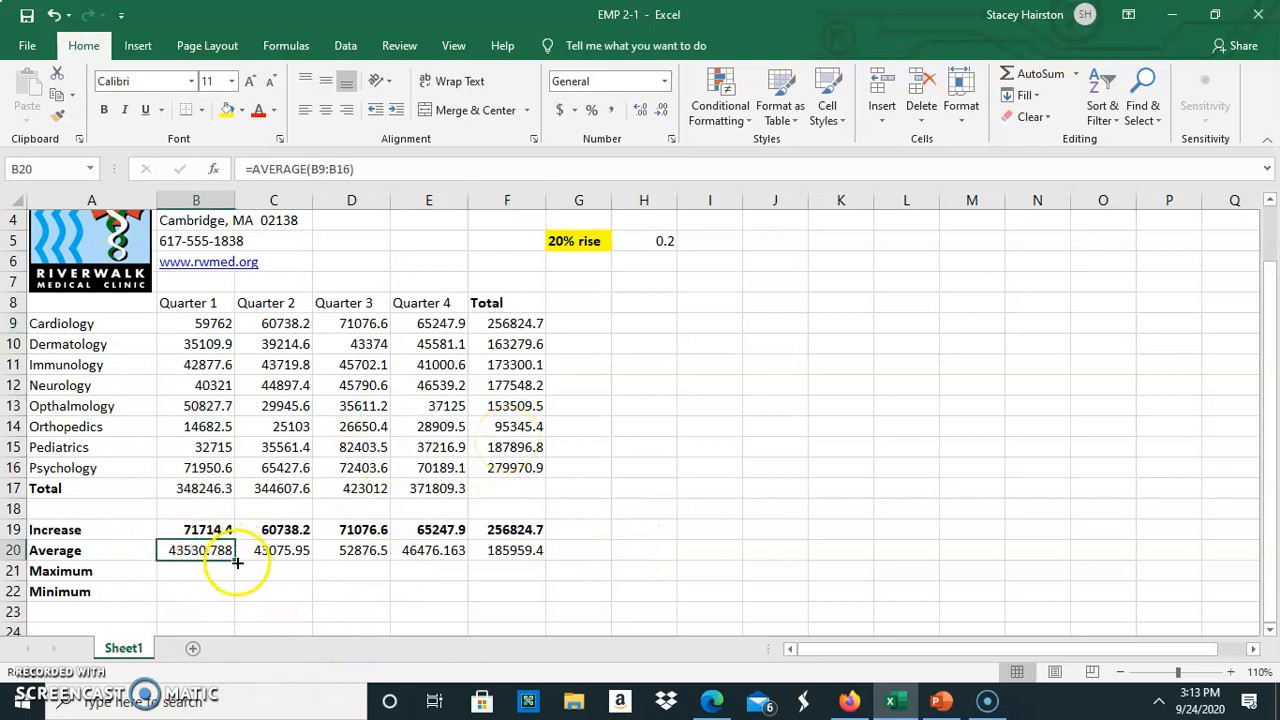
{"action": "left_click", "coordinate": [266, 549]}
{"action": "left_click", "coordinate": [334, 550]}
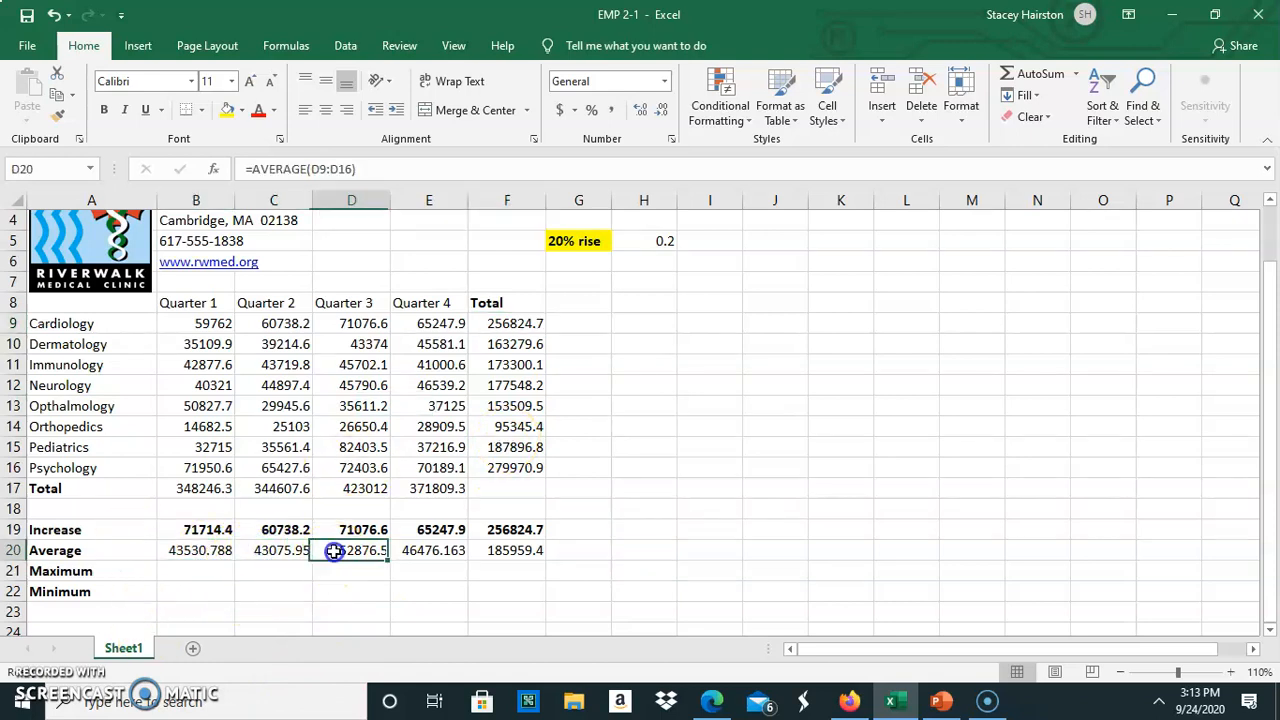
{"action": "left_click", "coordinate": [427, 551]}
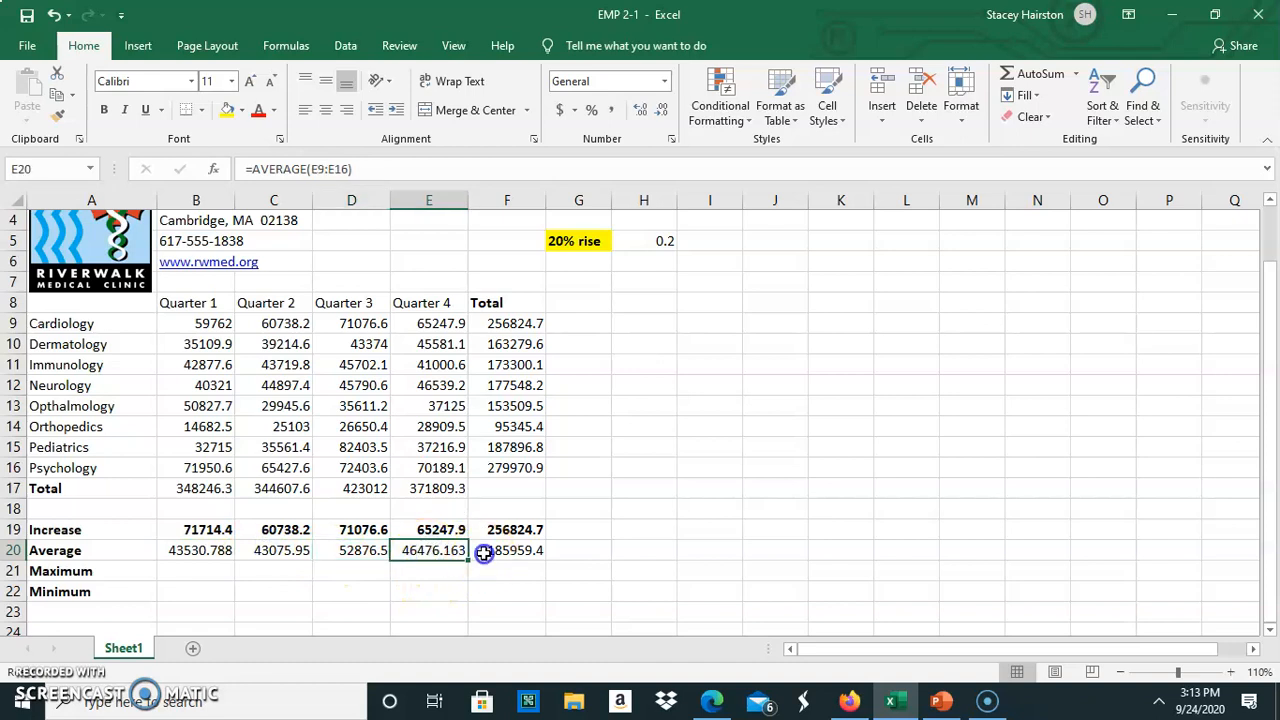
{"action": "left_click", "coordinate": [484, 553]}
{"action": "left_click", "coordinate": [368, 553]}
{"action": "left_click", "coordinate": [257, 562]}
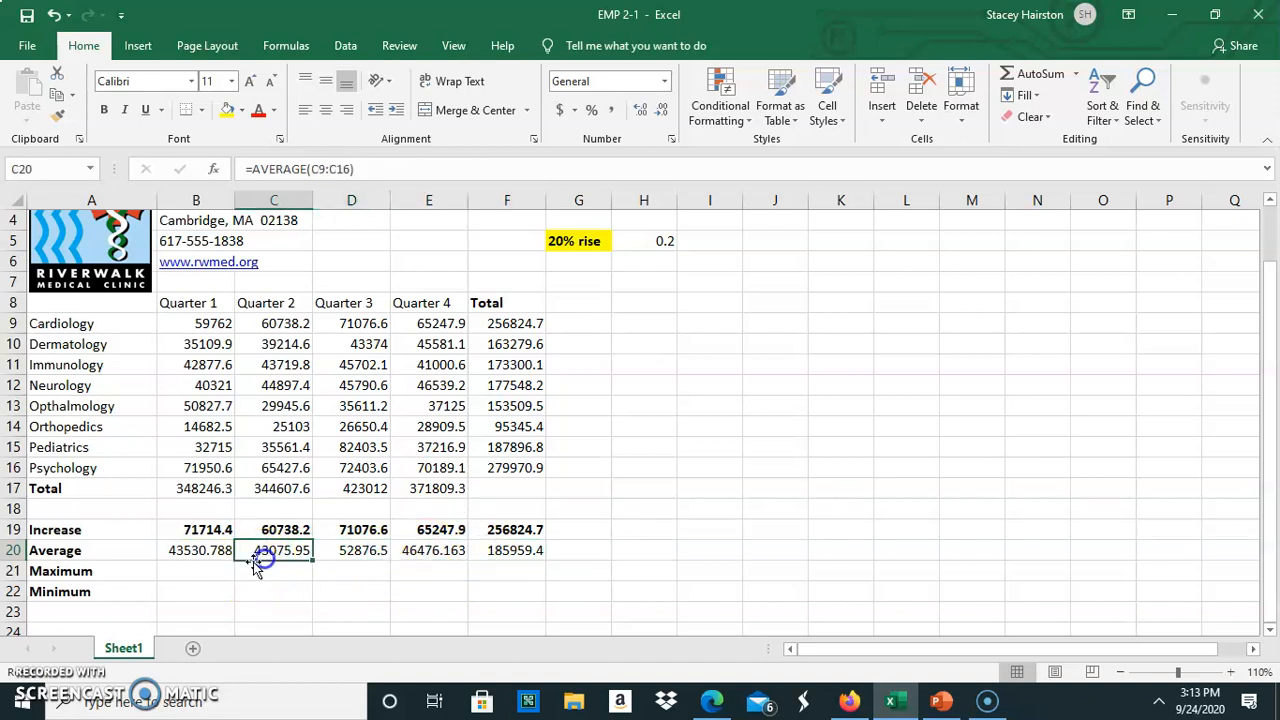
{"action": "left_click", "coordinate": [230, 557]}
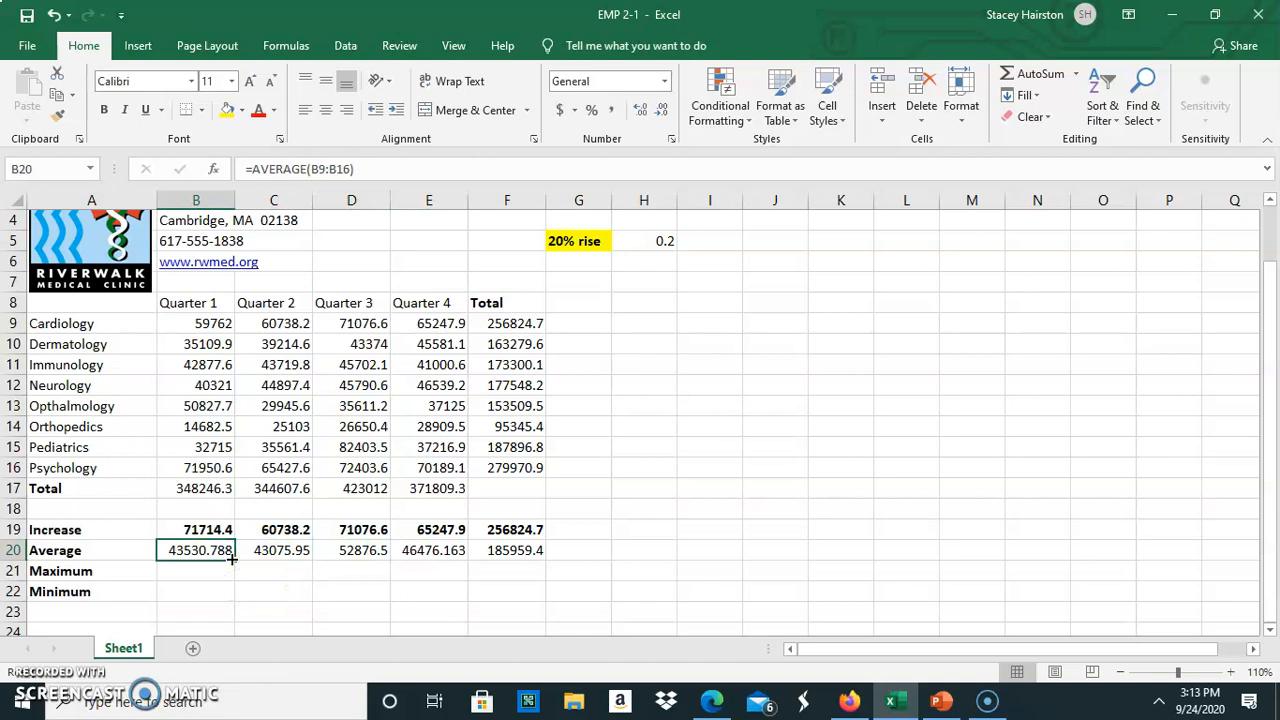
Clear the copied increase formulas from C19:F19, leaving only the original in B19.
{"action": "left_click", "coordinate": [273, 529]}
{"action": "left_click_drag", "start_coordinate": [527, 535], "coordinate": [298, 524]}
{"action": "key", "text": "Delete"}
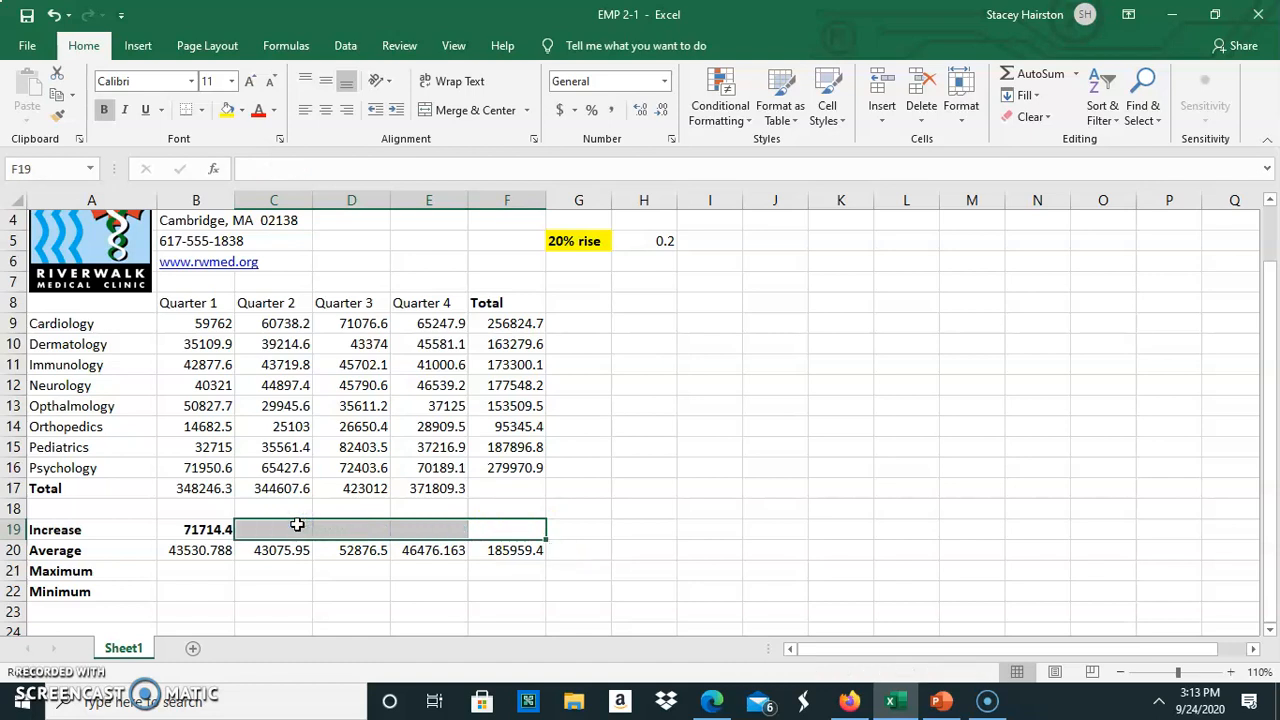
Change the B19 formula to =B9*$H$5+B9 with an absolute rise-rate reference and copy it across the row through F19.
{"action": "left_click", "coordinate": [205, 530]}
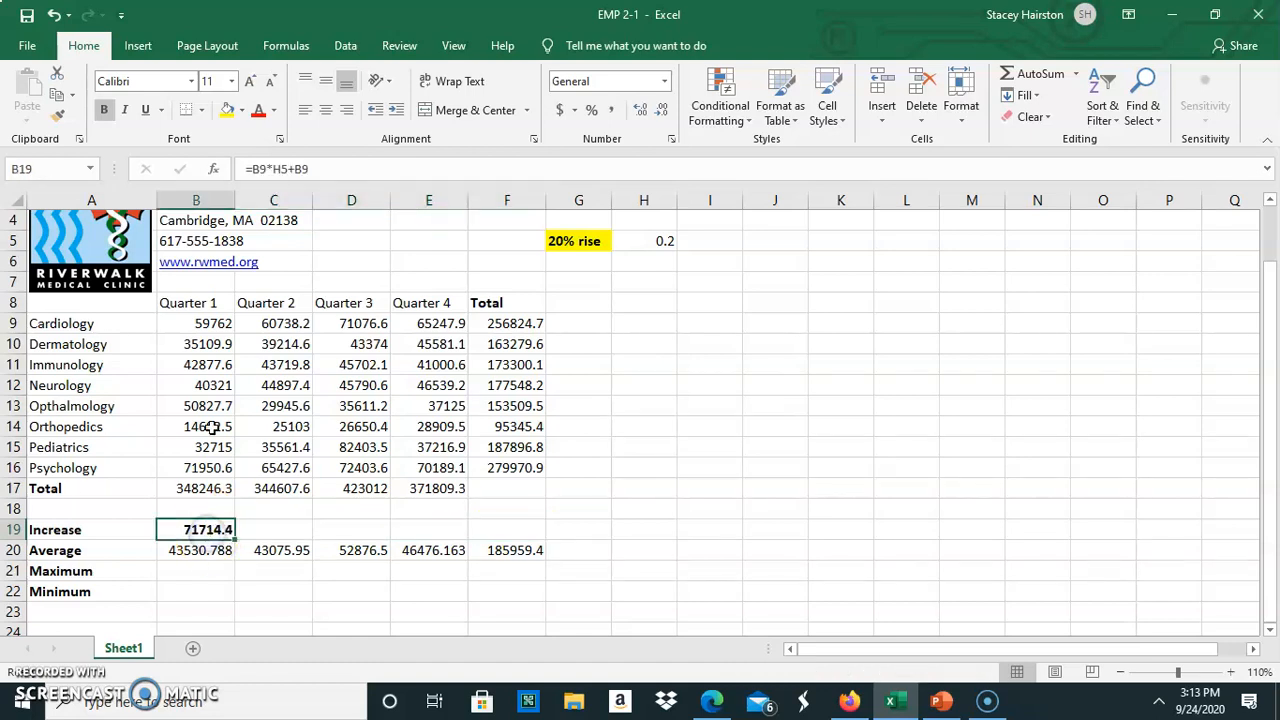
{"action": "left_click", "coordinate": [318, 168]}
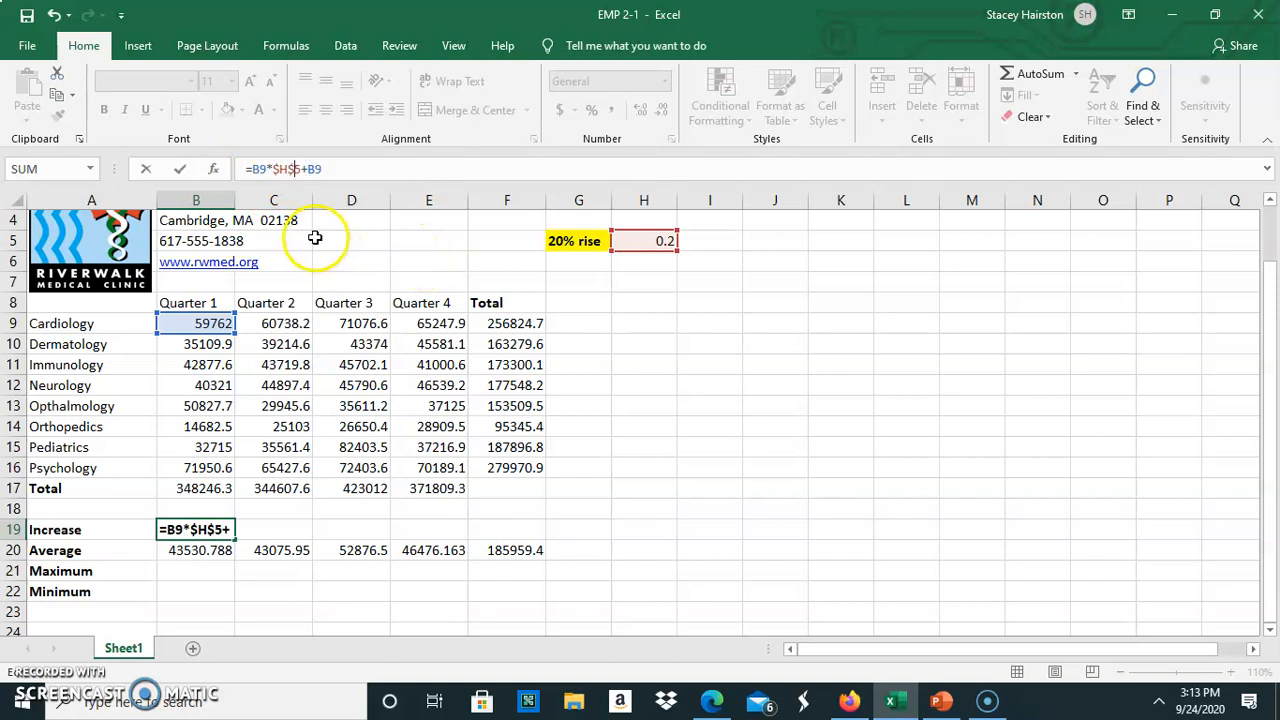
{"action": "key", "text": "Return"}
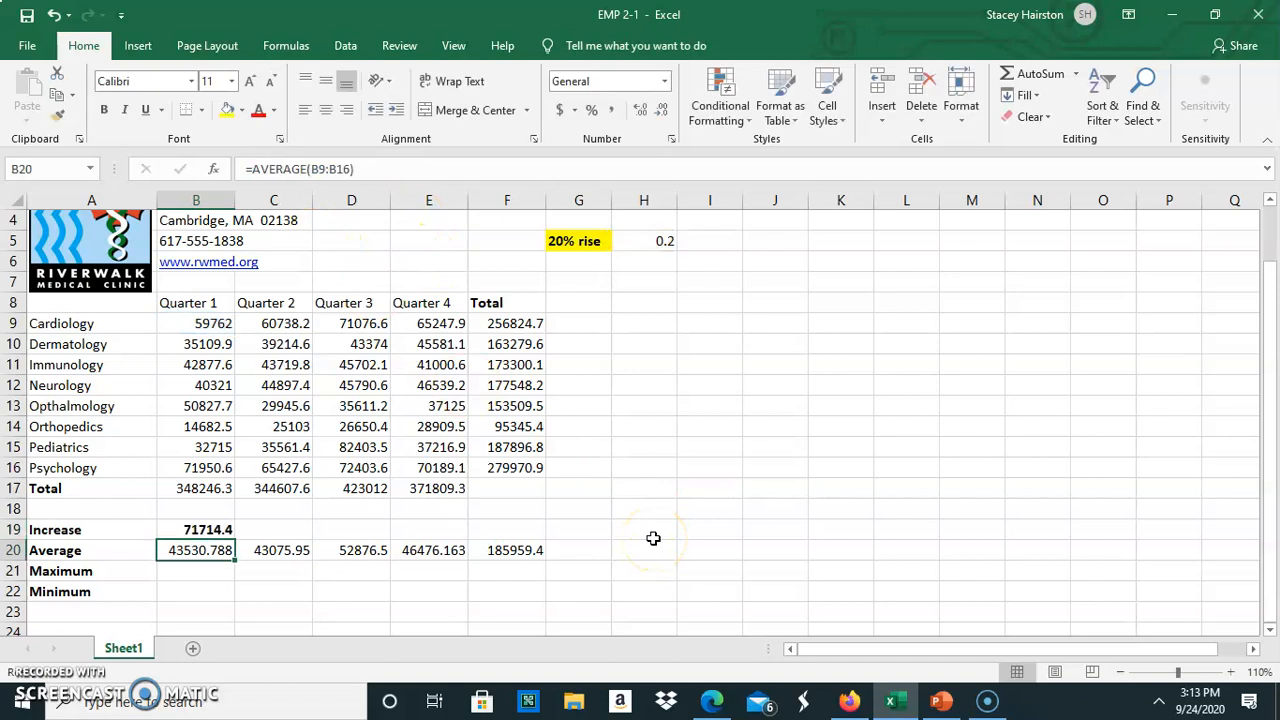
{"action": "left_click", "coordinate": [195, 531]}
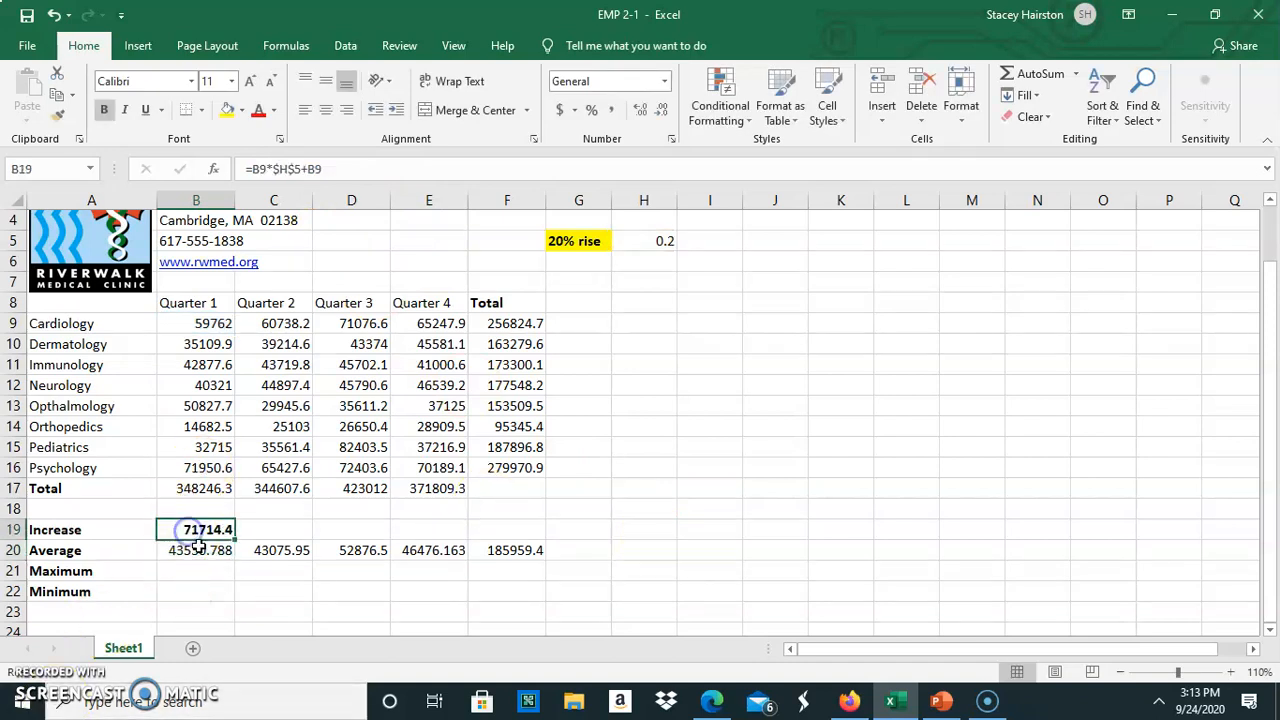
{"action": "left_click_drag", "start_coordinate": [234, 539], "coordinate": [524, 570]}
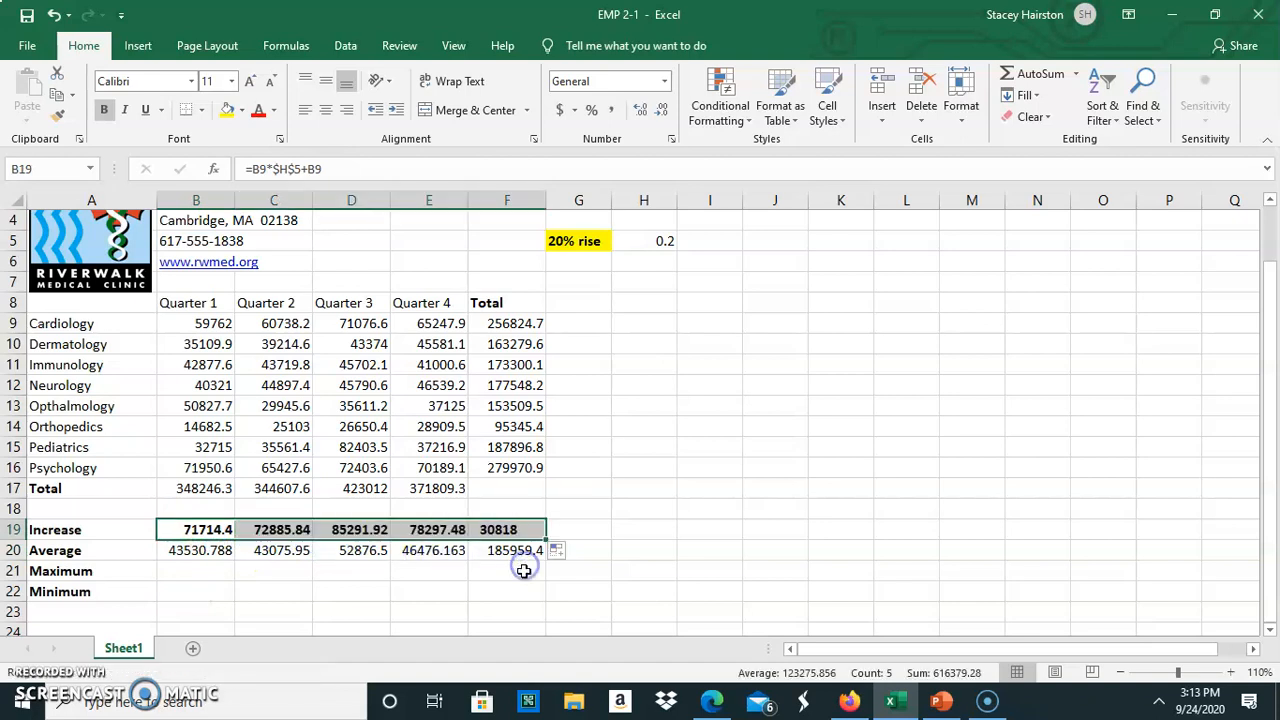
{"action": "left_click", "coordinate": [650, 548]}
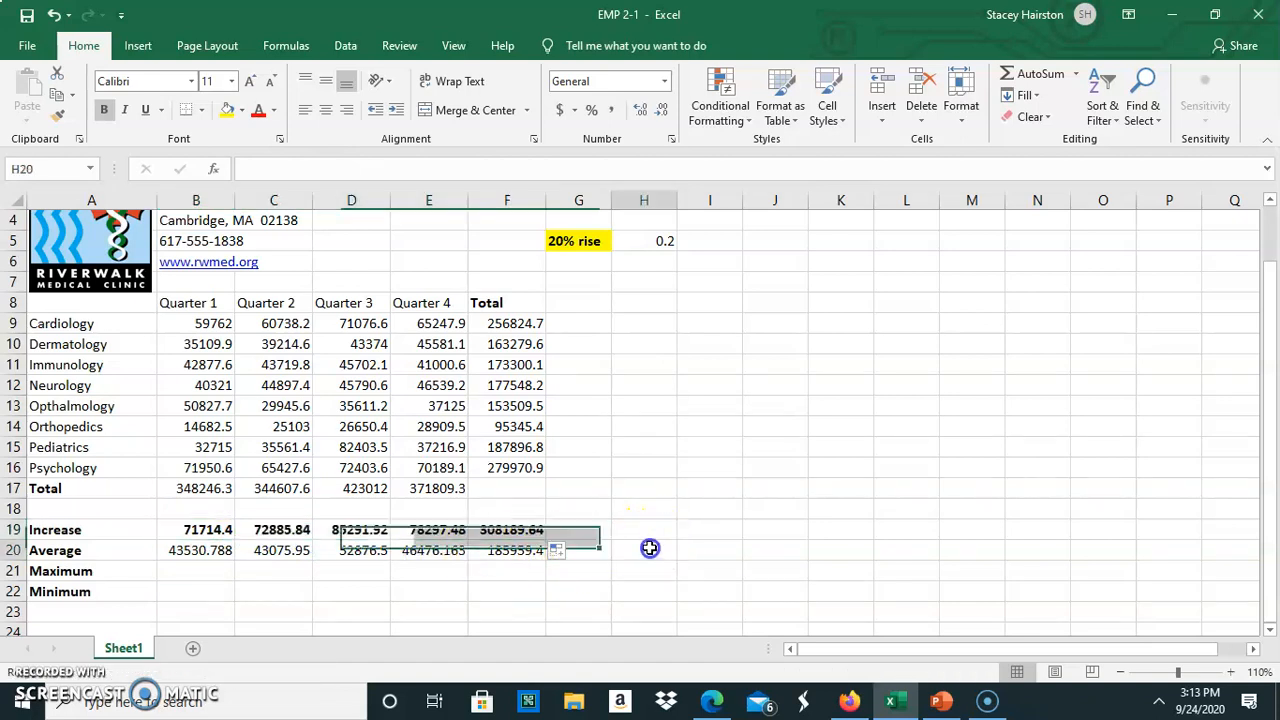
Inspect the cell references in the absolute-reference increase formulas in C19:F19 and go back to the original formula in B19.
{"action": "left_click", "coordinate": [262, 530]}
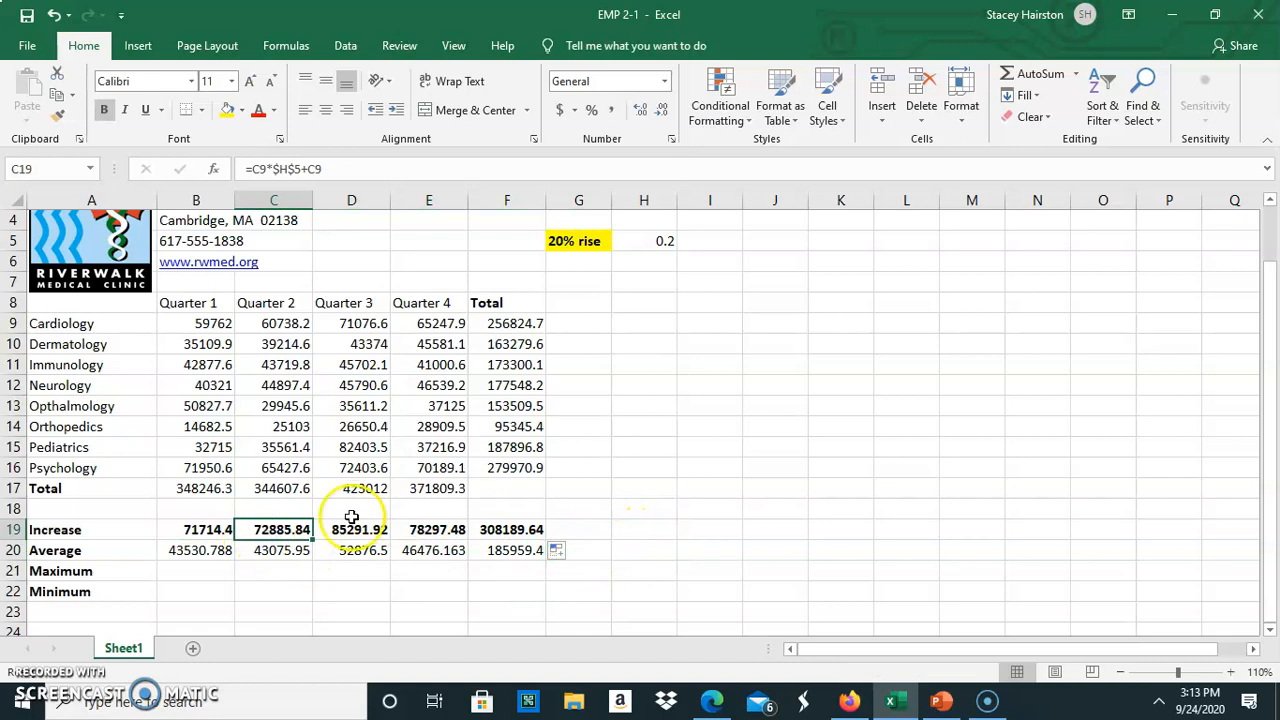
{"action": "left_click", "coordinate": [340, 169]}
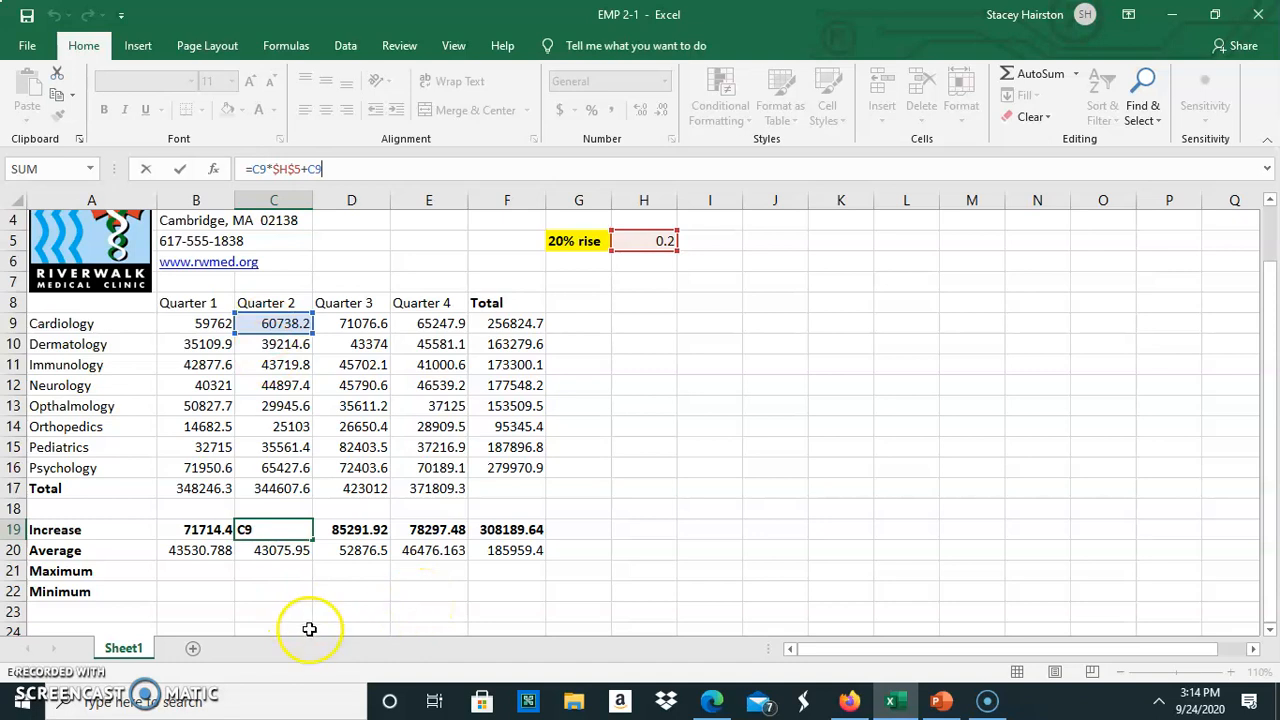
{"action": "left_click", "coordinate": [343, 528]}
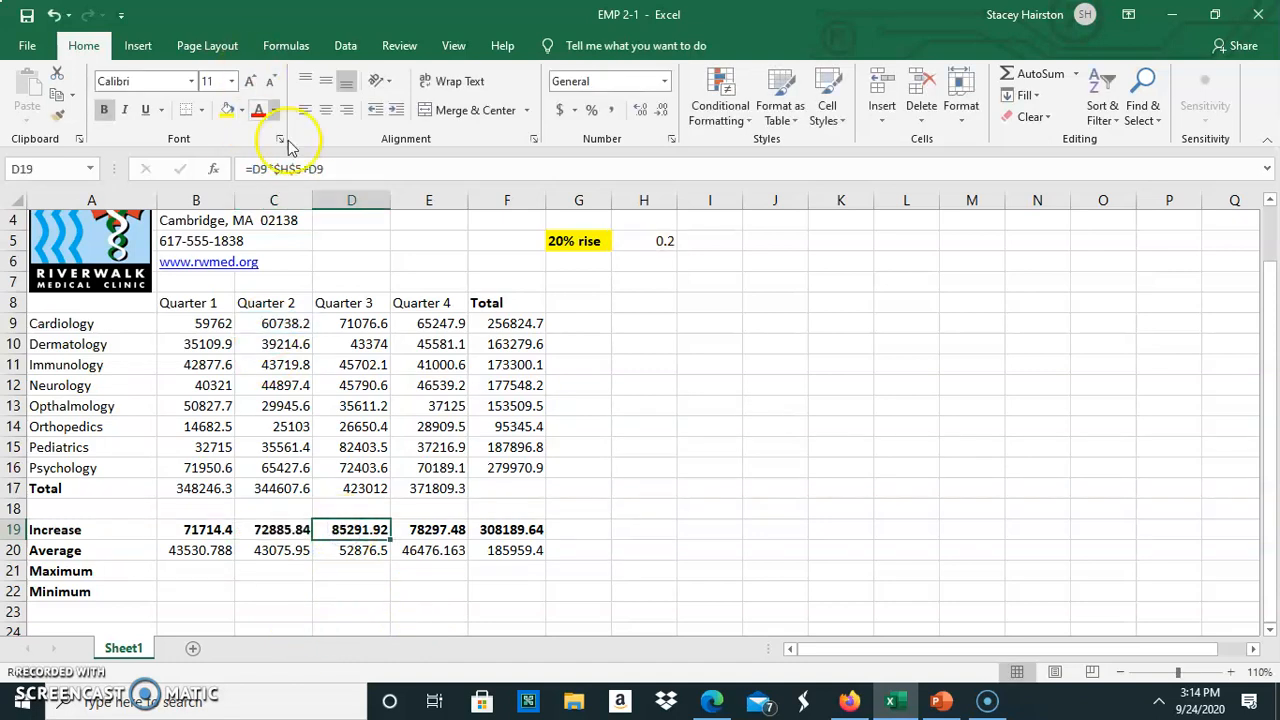
{"action": "left_click", "coordinate": [343, 169]}
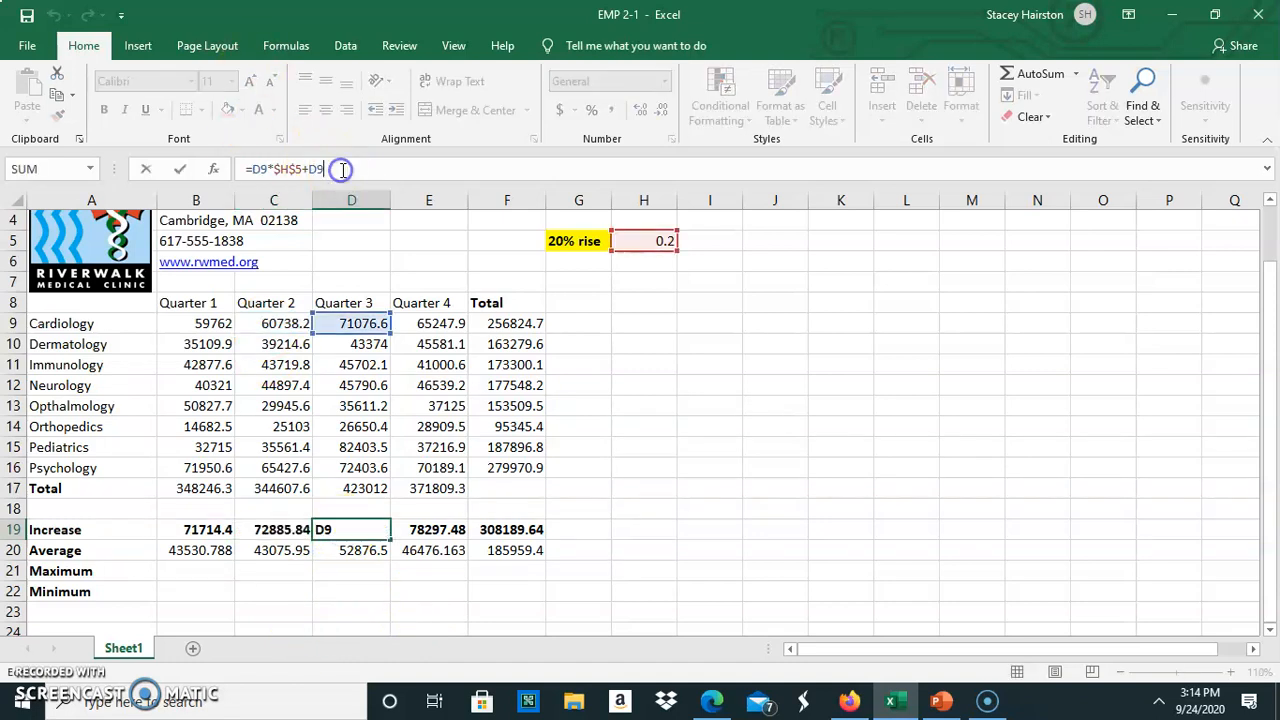
{"action": "left_click", "coordinate": [424, 535]}
{"action": "left_click", "coordinate": [343, 168]}
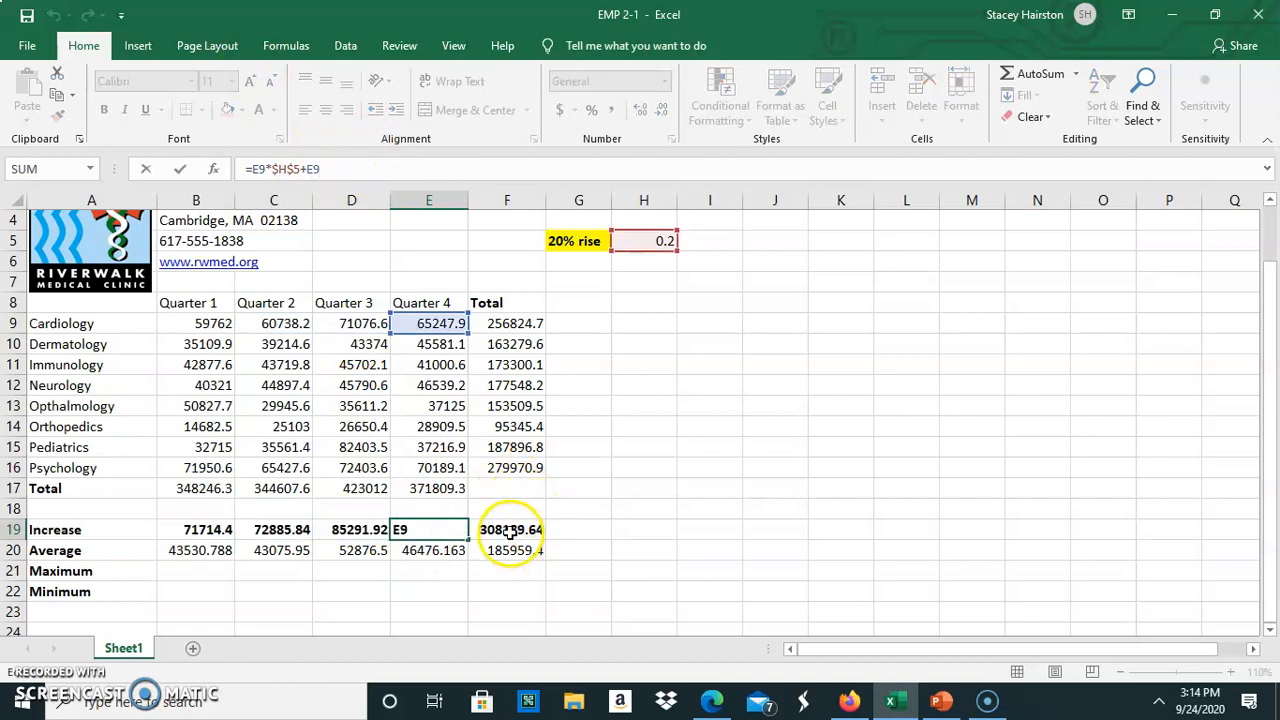
{"action": "left_click", "coordinate": [510, 533]}
{"action": "left_click", "coordinate": [343, 170]}
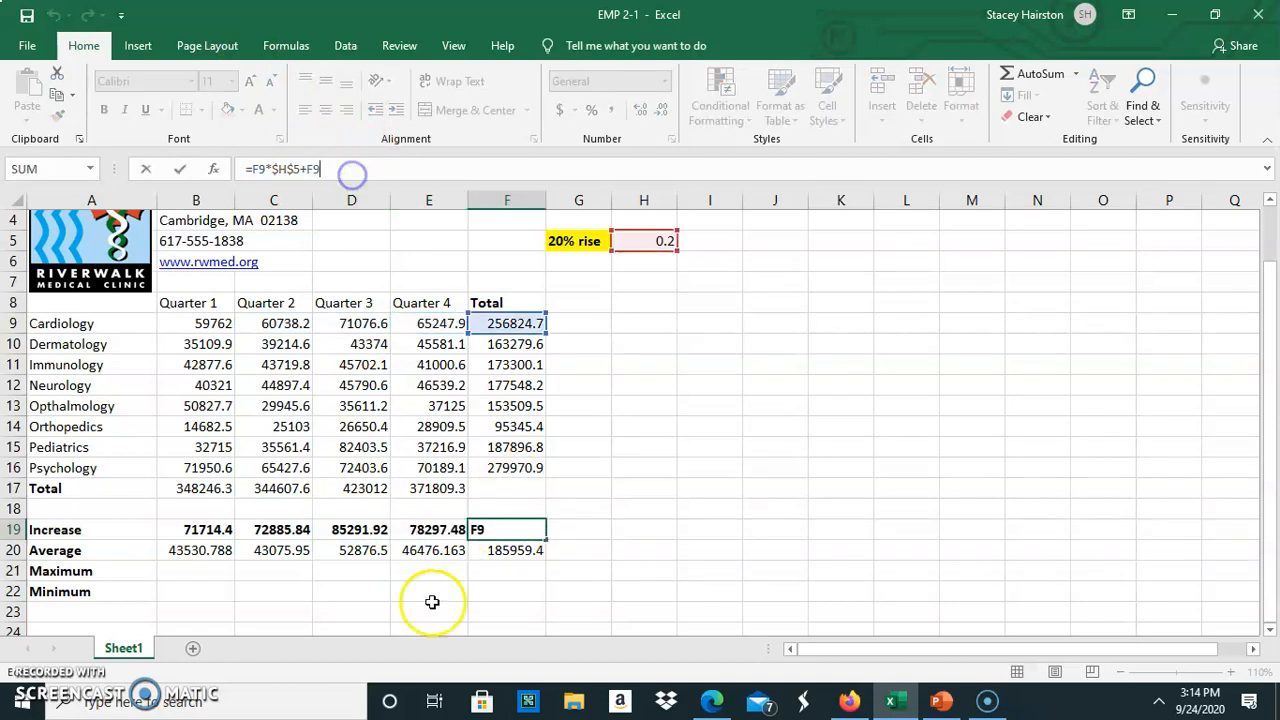
{"action": "left_click", "coordinate": [611, 558]}
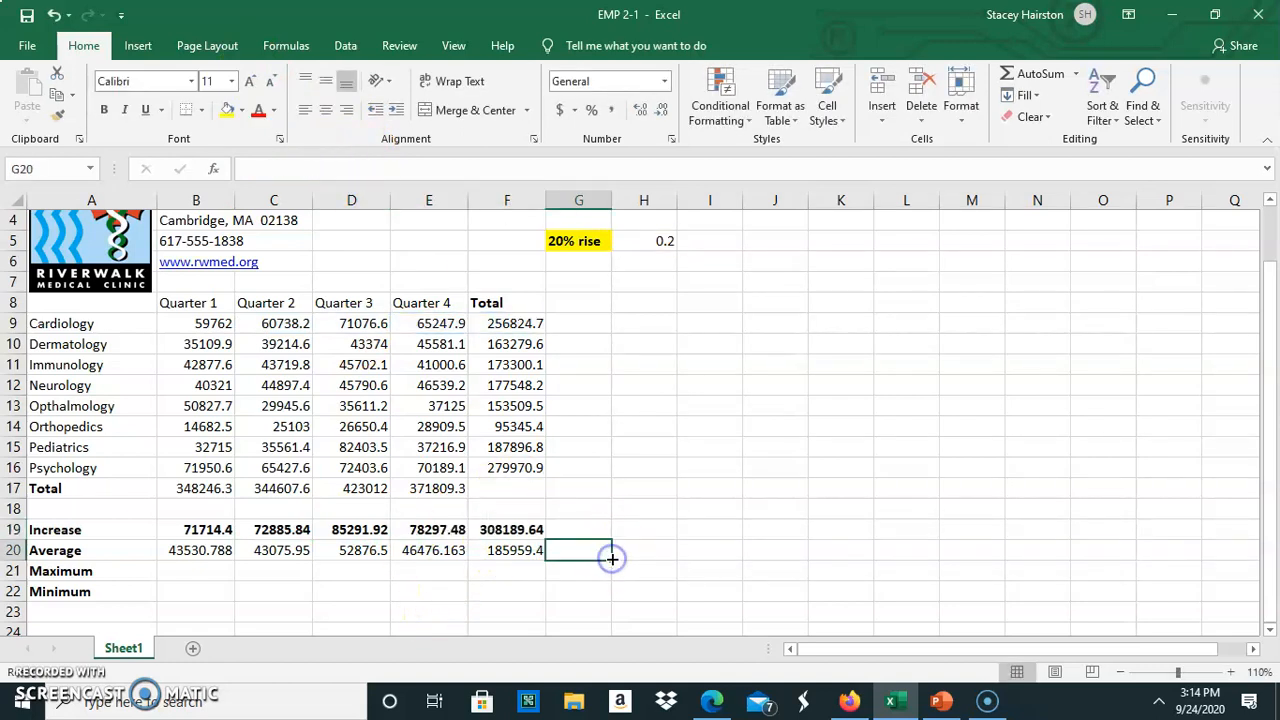
{"action": "left_click", "coordinate": [430, 532]}
{"action": "left_click_drag", "start_coordinate": [200, 530], "coordinate": [205, 550]}
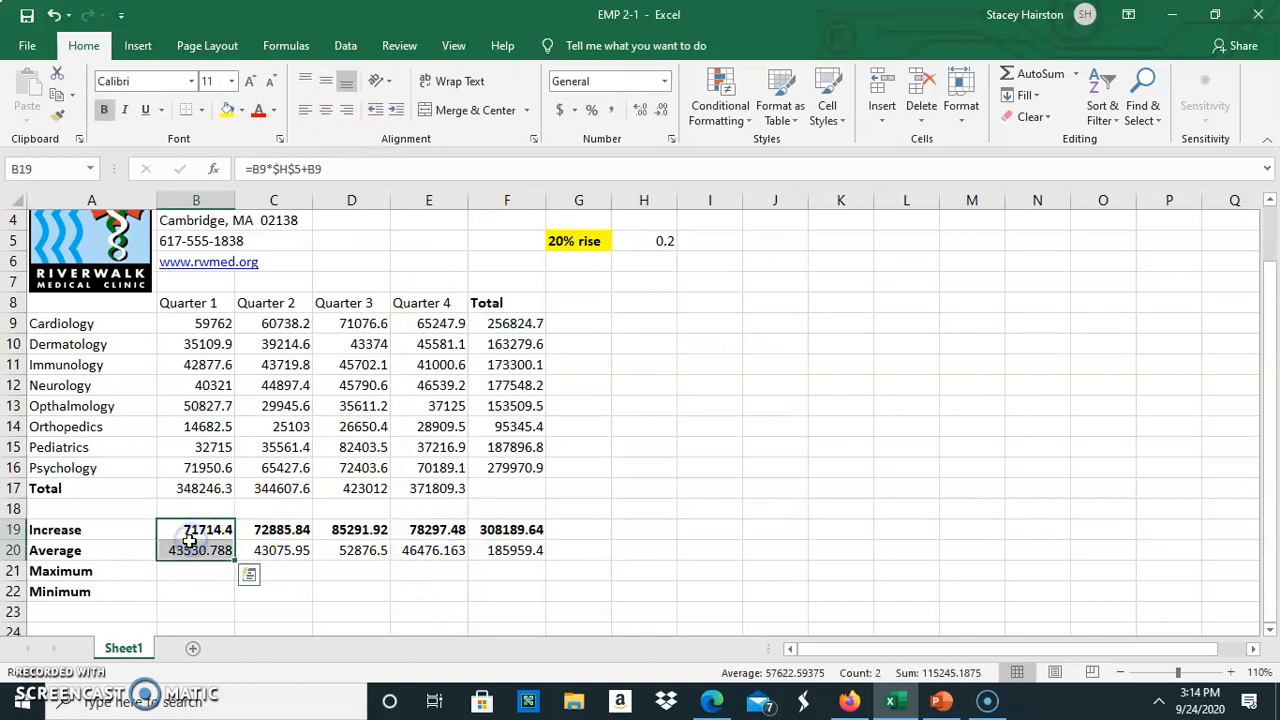
{"action": "left_click", "coordinate": [198, 532]}
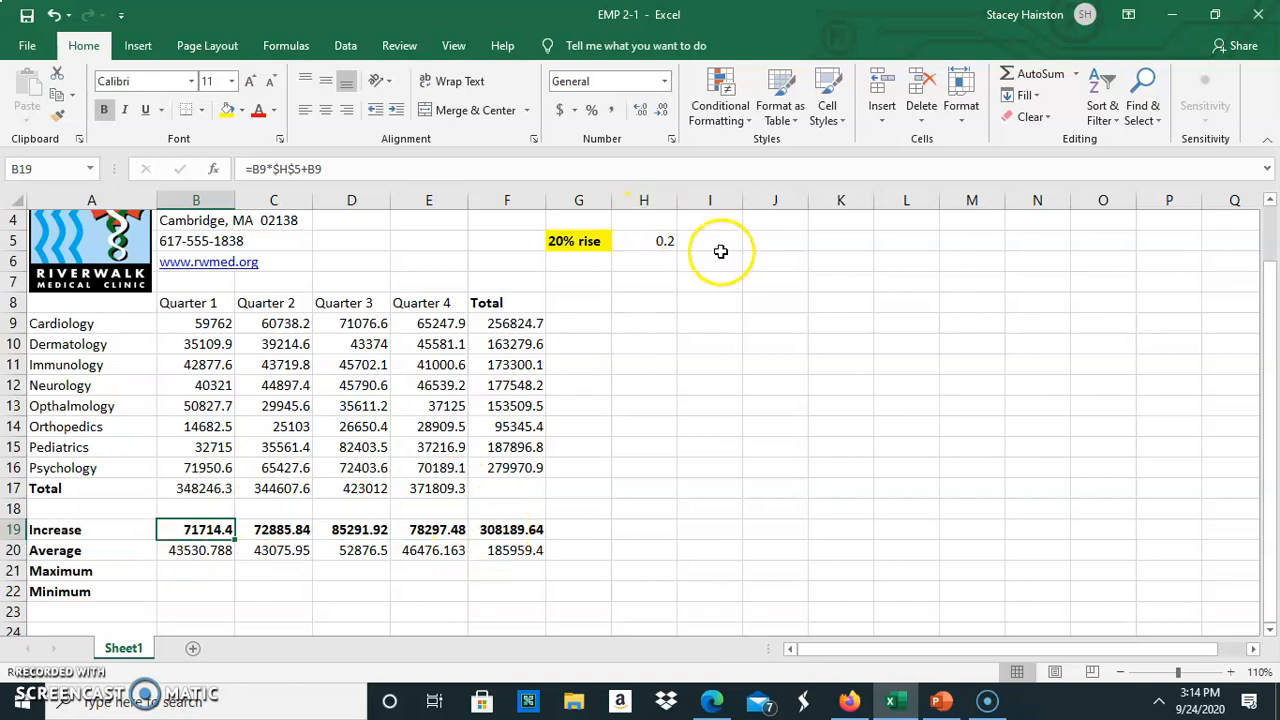
Enter the additional rise rates 0.3, 0.4 and 0.5 in I5, J5 and K5.
{"action": "left_click_drag", "start_coordinate": [710, 241], "coordinate": [988, 243]}
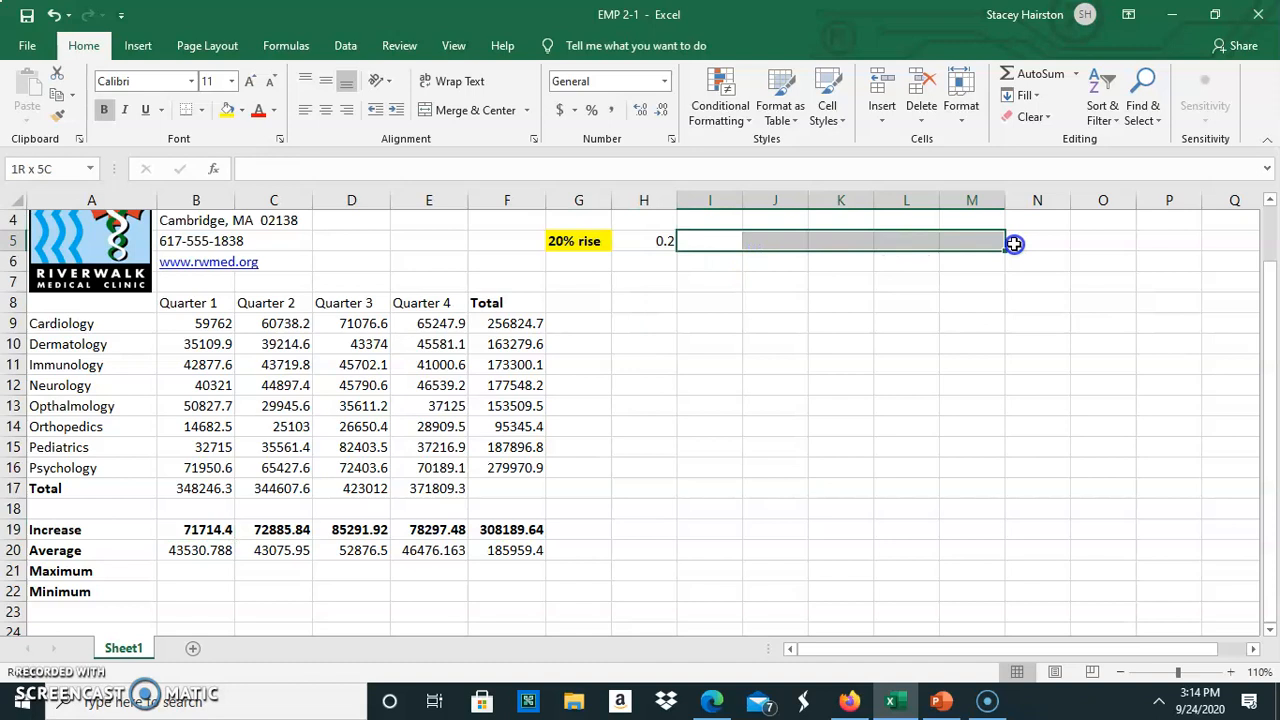
{"action": "left_click", "coordinate": [766, 358]}
{"action": "left_click", "coordinate": [699, 242]}
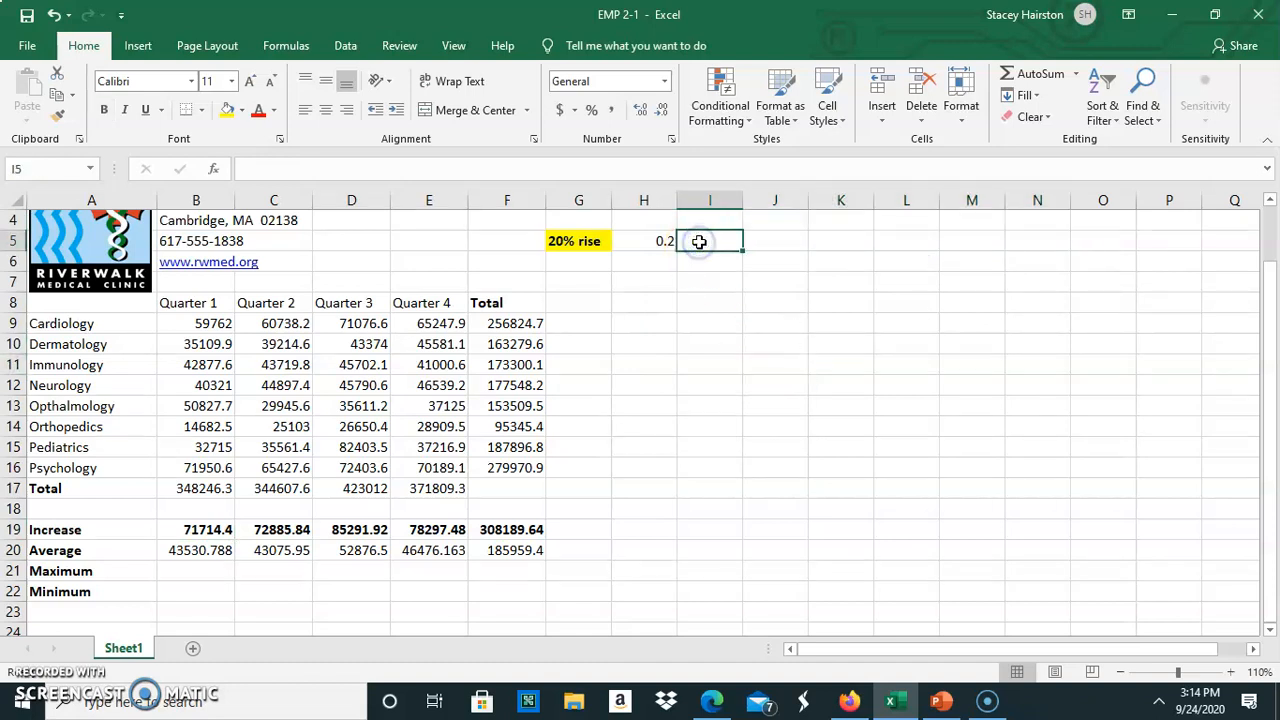
{"action": "double_click", "coordinate": [705, 240]}
{"action": "type", "text": ".3"}
{"action": "key", "text": "Tab"}
{"action": "type", "text": ".4"}
{"action": "key", "text": "Tab"}
{"action": "type", "text": "."}
{"action": "key", "text": "Tab"}
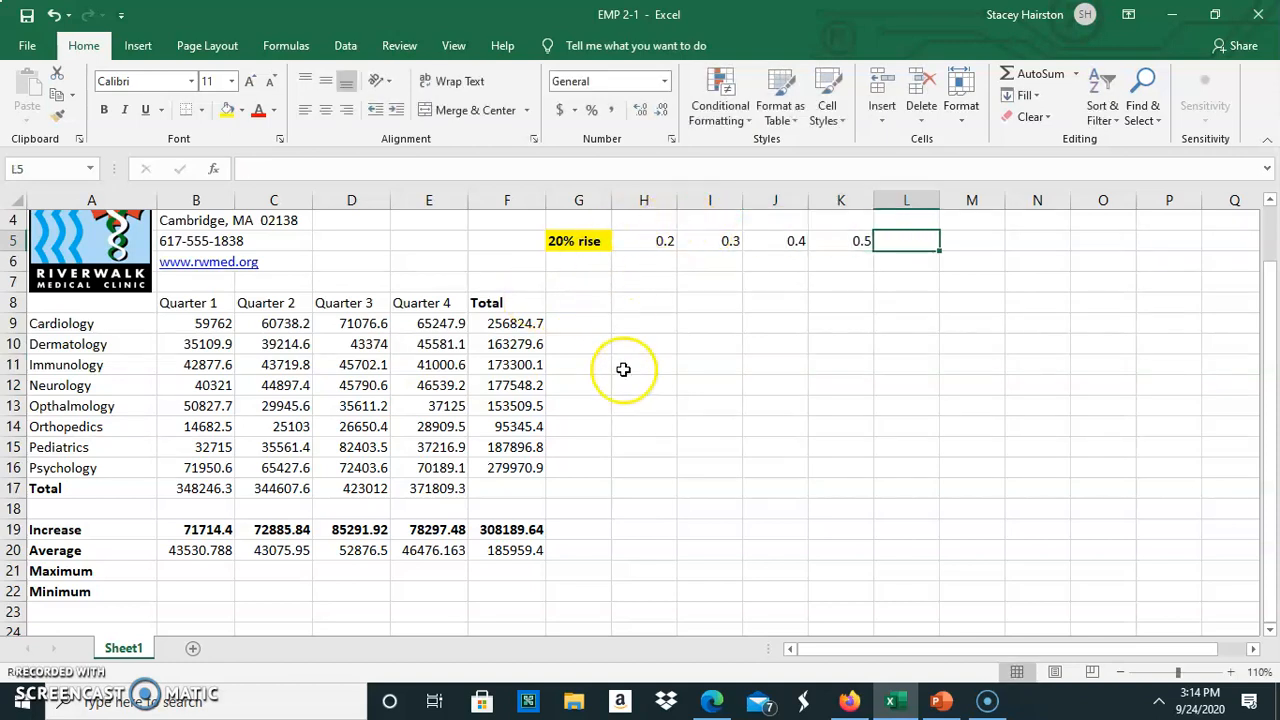
Clear the increase formulas from C19:F19 and change the B19 formula back to the relative version =B9*H5+B9.
{"action": "left_click_drag", "start_coordinate": [517, 532], "coordinate": [206, 550]}
{"action": "key", "text": "Delete"}
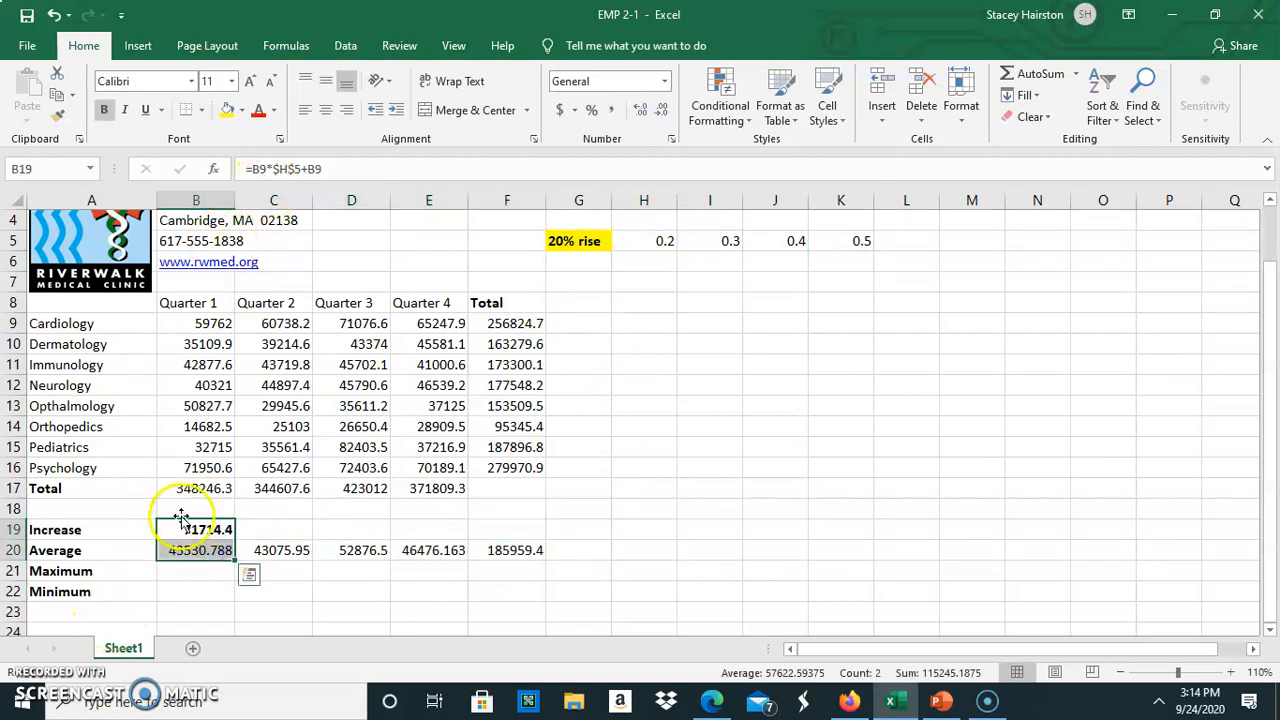
{"action": "left_click", "coordinate": [186, 529]}
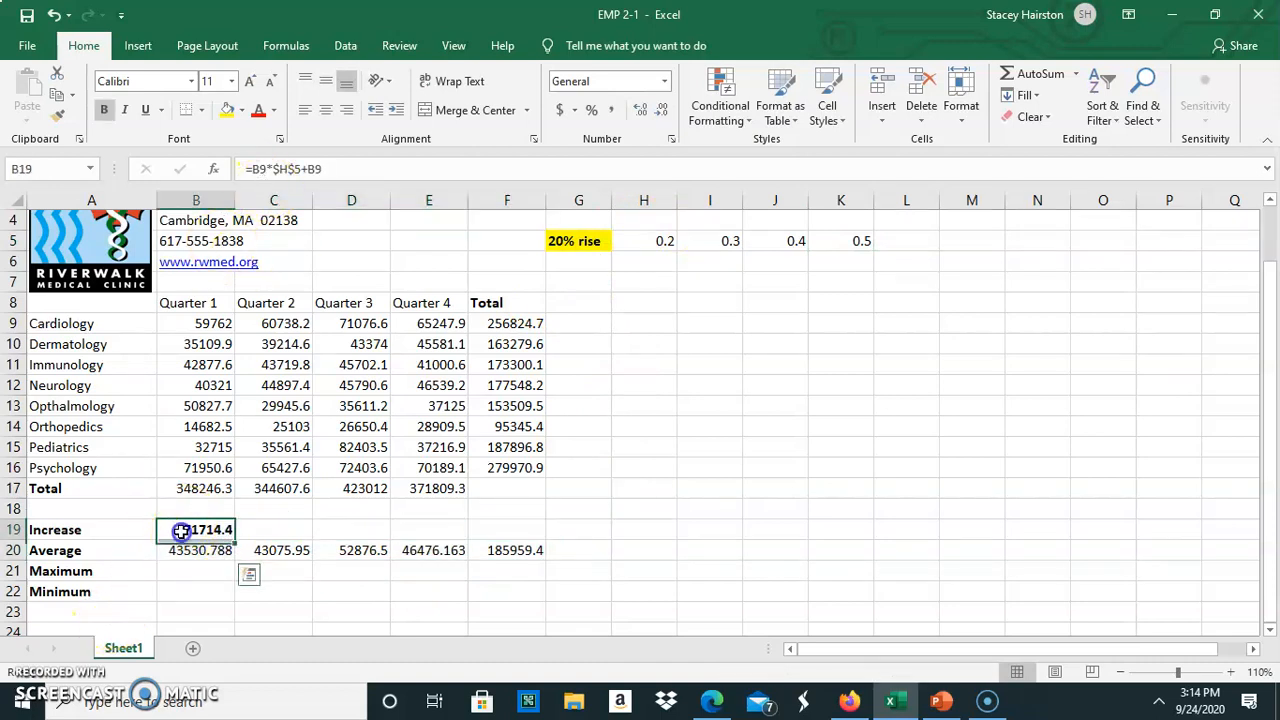
{"action": "left_click", "coordinate": [278, 169]}
{"action": "key", "text": "BackSpace"}
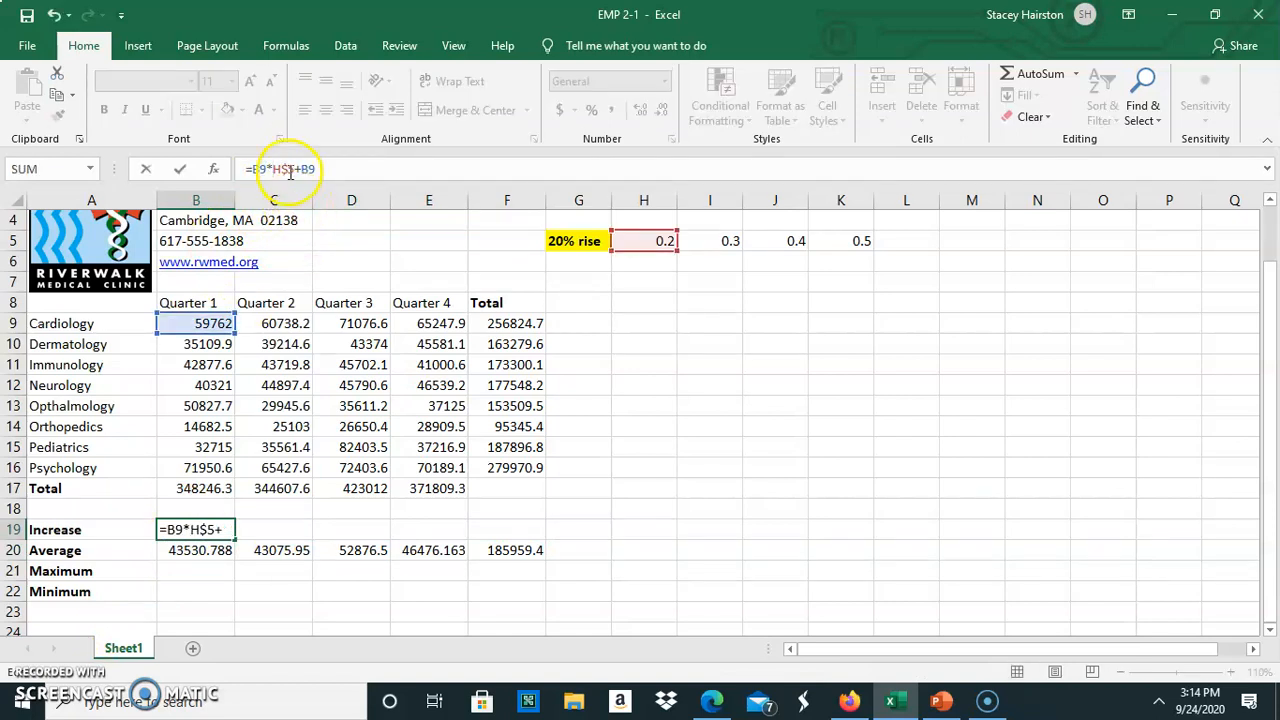
{"action": "left_click", "coordinate": [287, 178]}
{"action": "key", "text": "Return"}
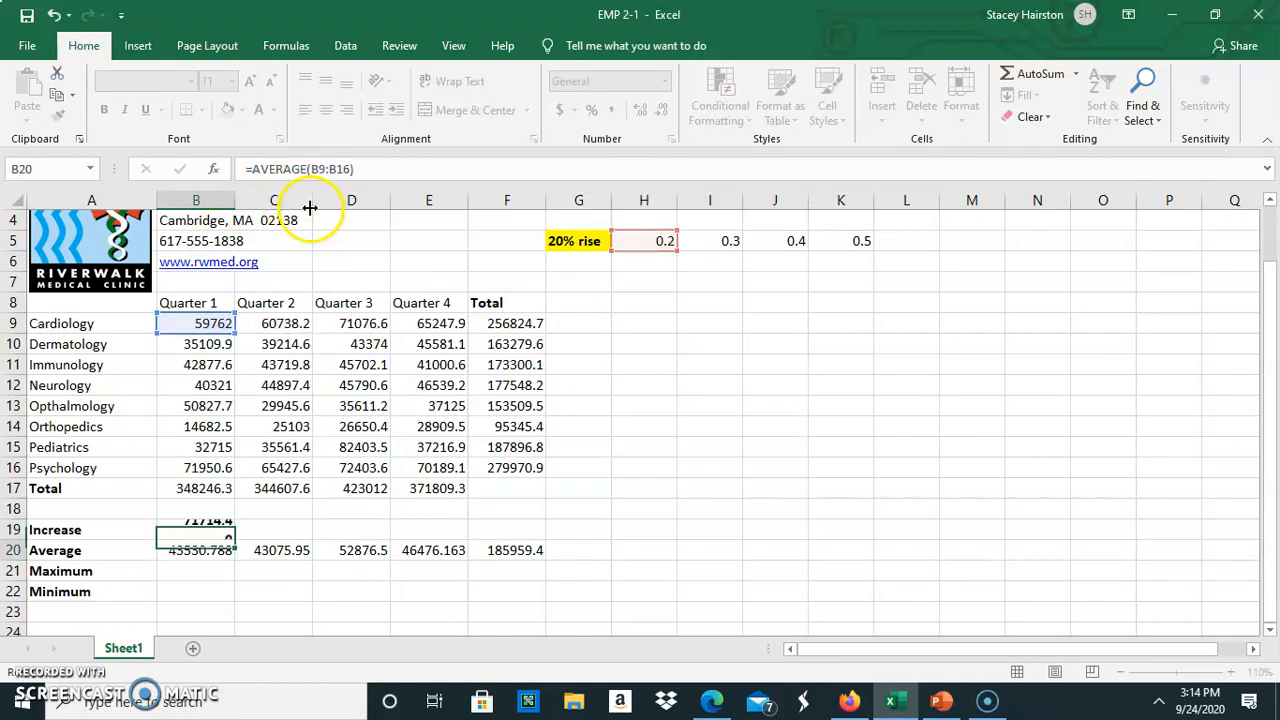
Copy the relative increase formula from B19 across the row through F19.
{"action": "left_click", "coordinate": [226, 533]}
{"action": "left_click_drag", "start_coordinate": [236, 541], "coordinate": [530, 538]}
{"action": "left_click", "coordinate": [620, 551]}
Inspect which rise-rate cells the relative formulas in C19:F19 refer to, tracing the references used in F19.
{"action": "left_click", "coordinate": [283, 533]}
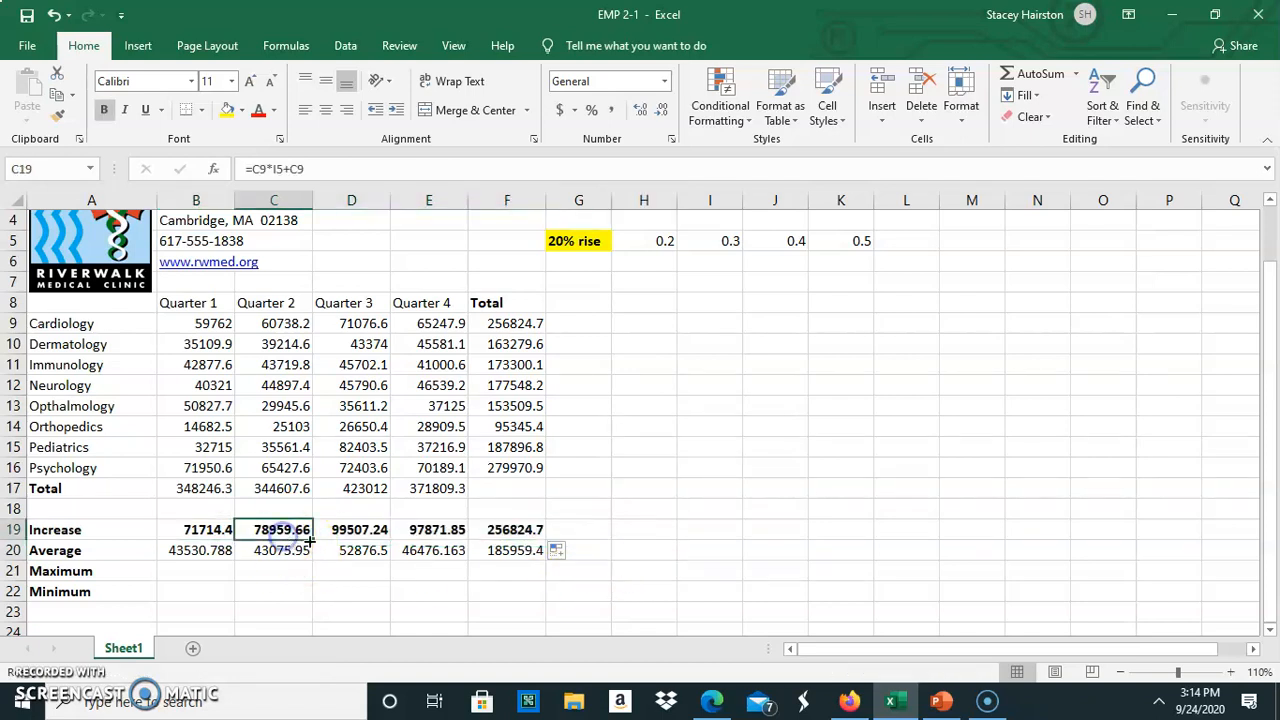
{"action": "left_click", "coordinate": [340, 532]}
{"action": "left_click", "coordinate": [432, 533]}
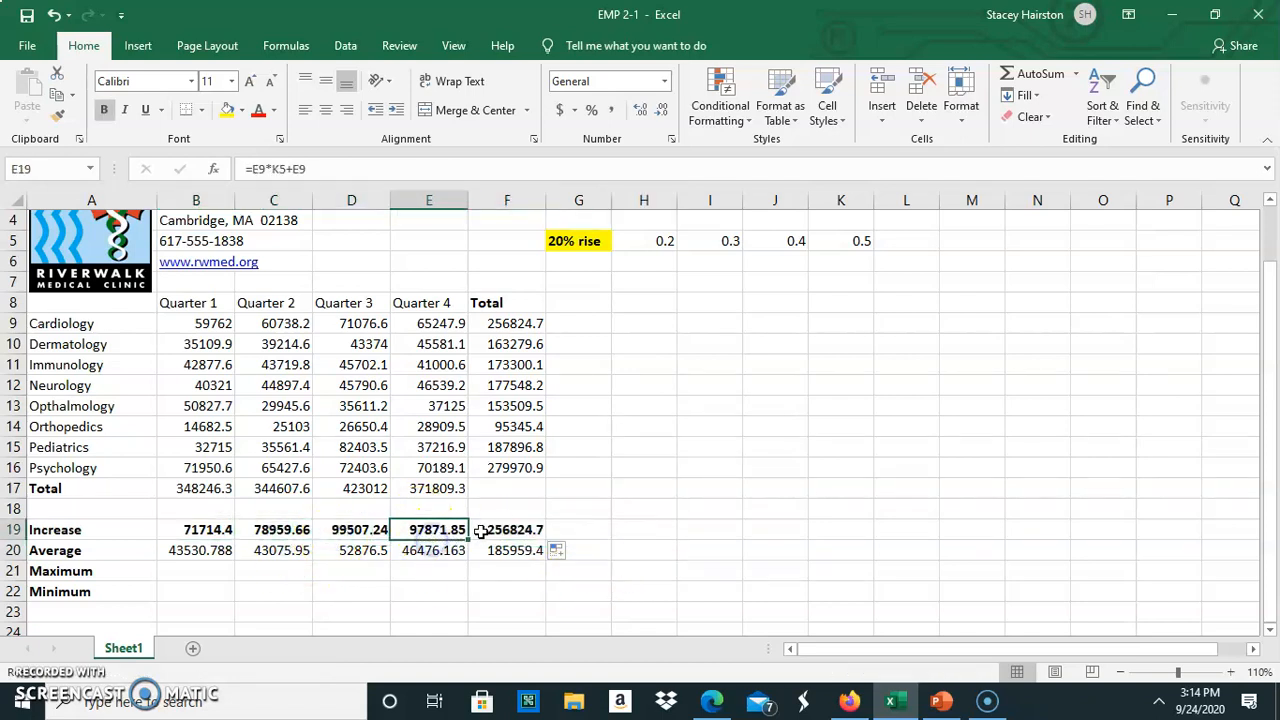
{"action": "left_click", "coordinate": [497, 537]}
{"action": "left_click", "coordinate": [497, 325]}
{"action": "left_click", "coordinate": [512, 531]}
{"action": "left_click", "coordinate": [330, 170]}
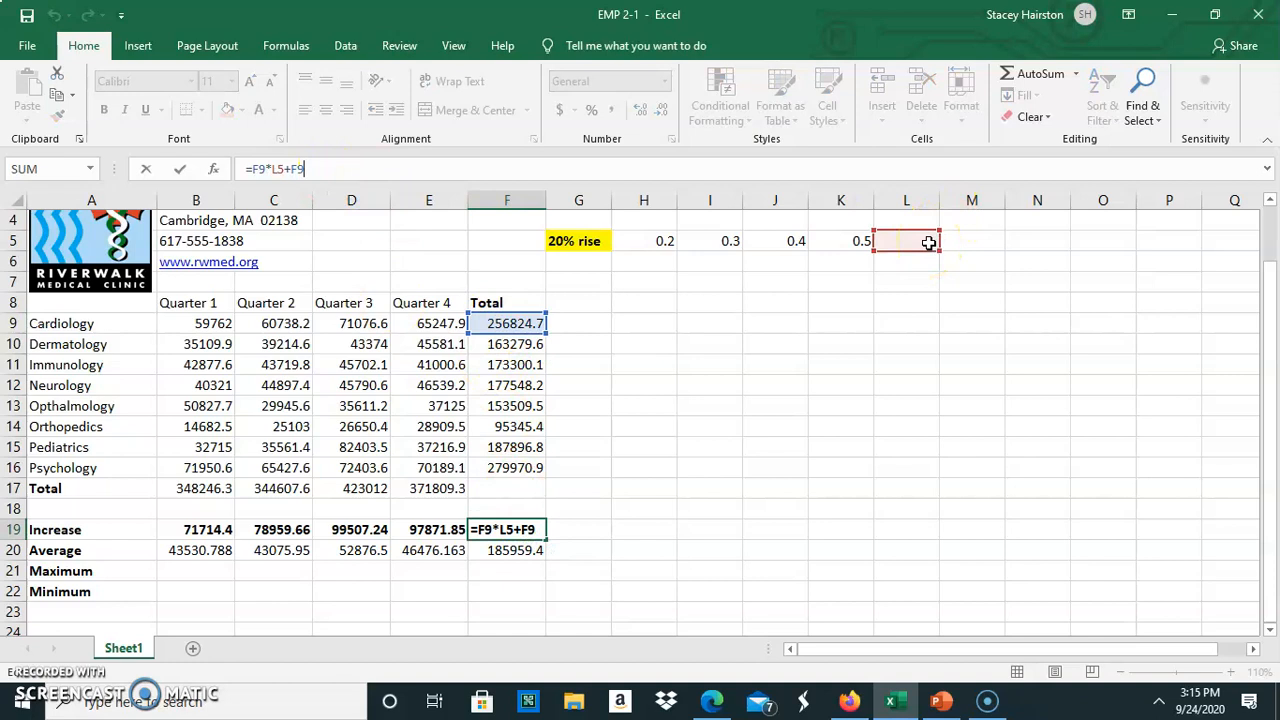
{"action": "left_click", "coordinate": [258, 535]}
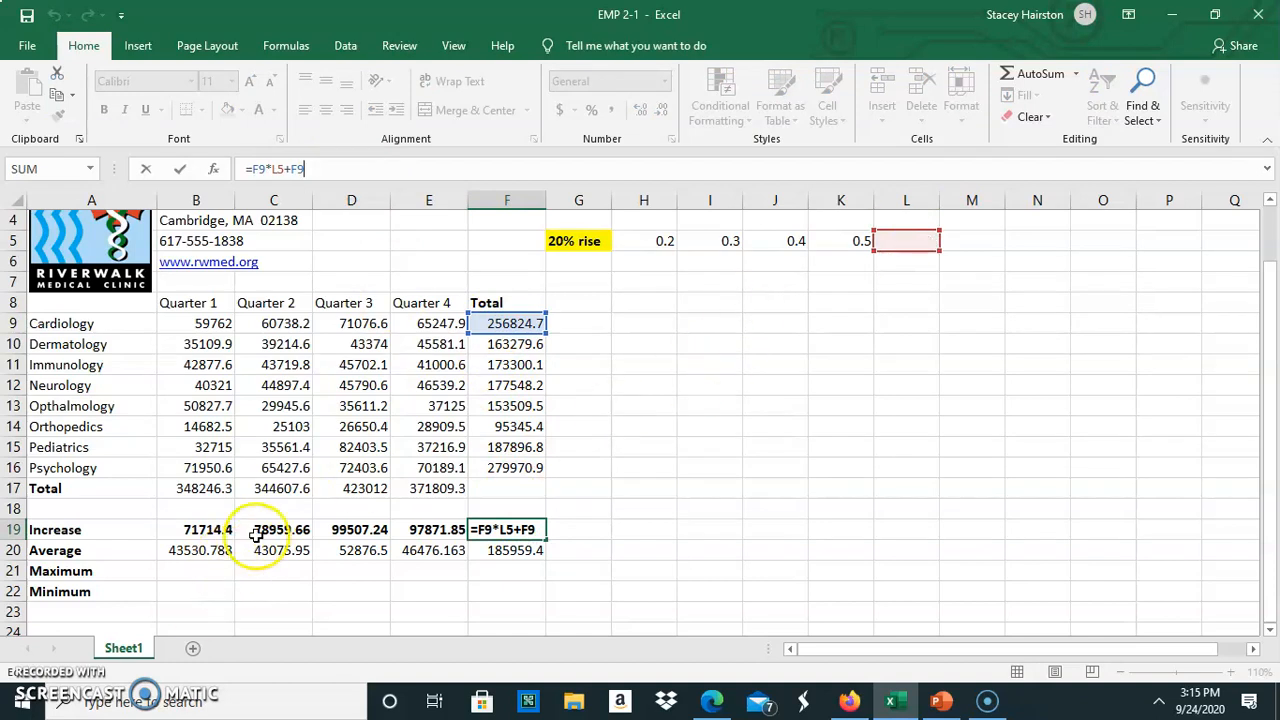
Trace the rise-rate references used by the increase formulas in C19, D19 and E19 against the rates in H5:K5.
{"action": "left_click", "coordinate": [318, 169]}
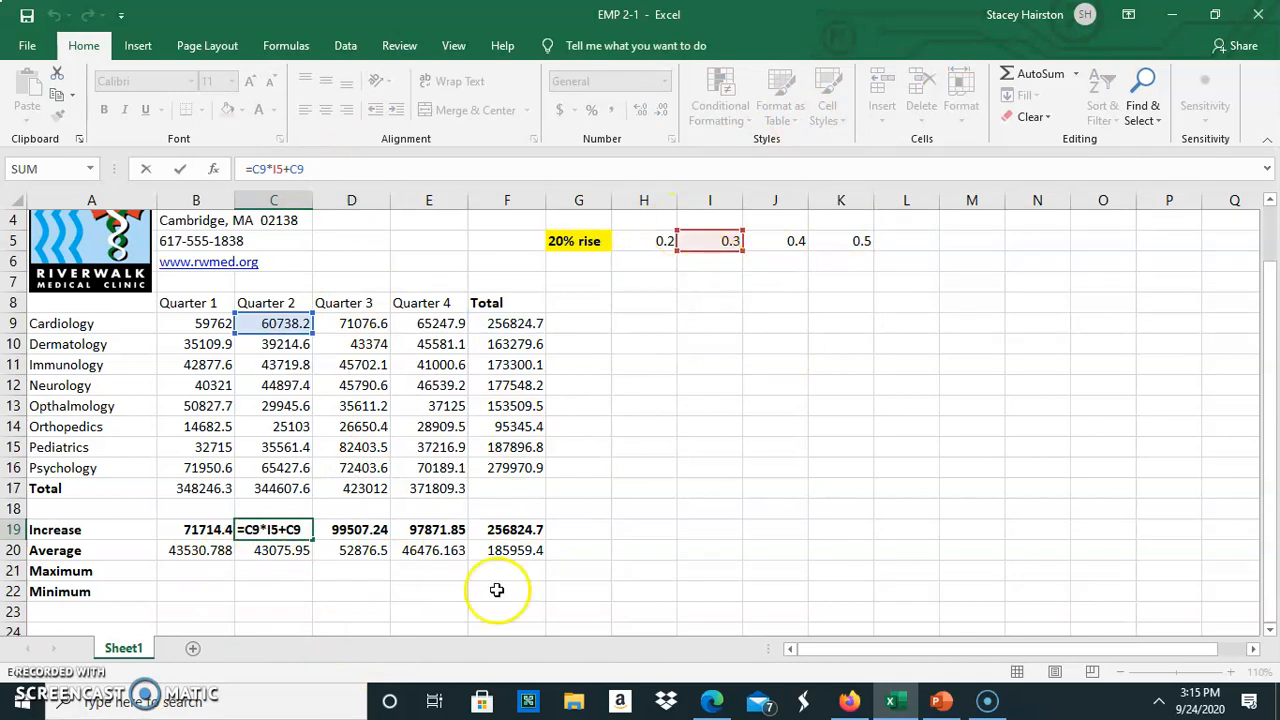
{"action": "left_click", "coordinate": [339, 512]}
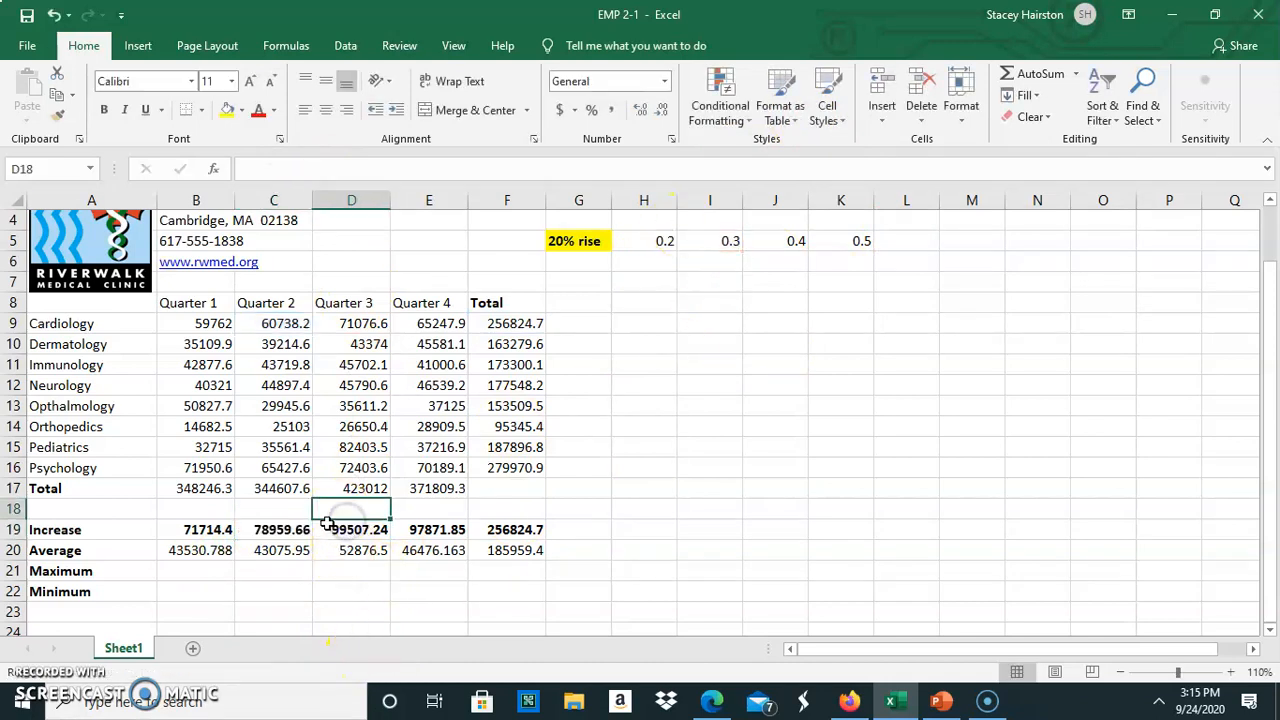
{"action": "left_click", "coordinate": [328, 525]}
{"action": "left_click", "coordinate": [318, 169]}
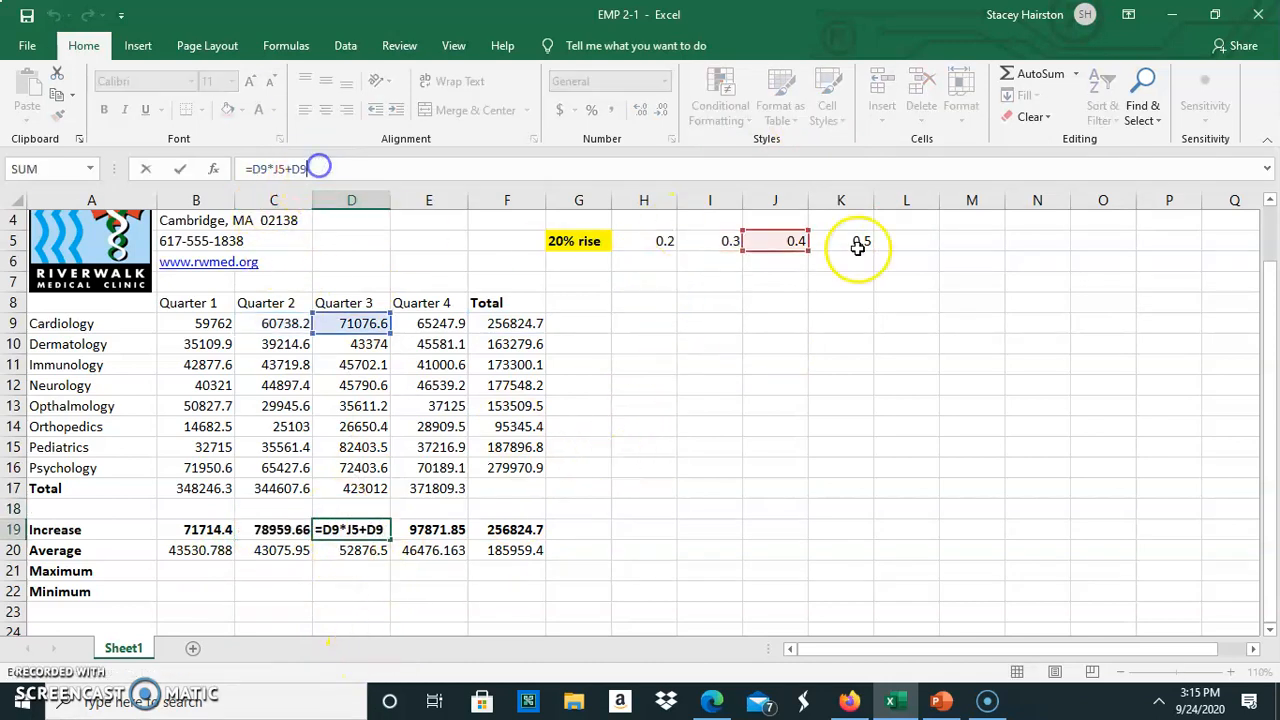
{"action": "left_click", "coordinate": [428, 522]}
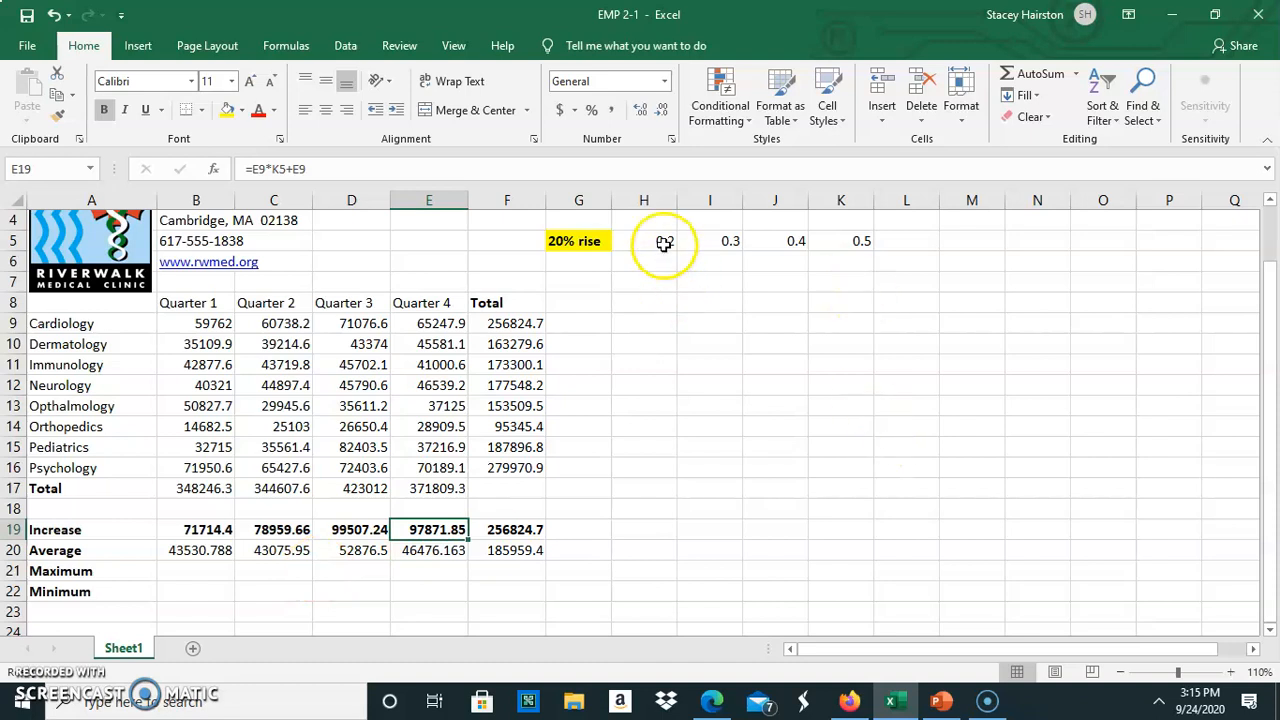
{"action": "left_click_drag", "start_coordinate": [648, 241], "coordinate": [866, 246]}
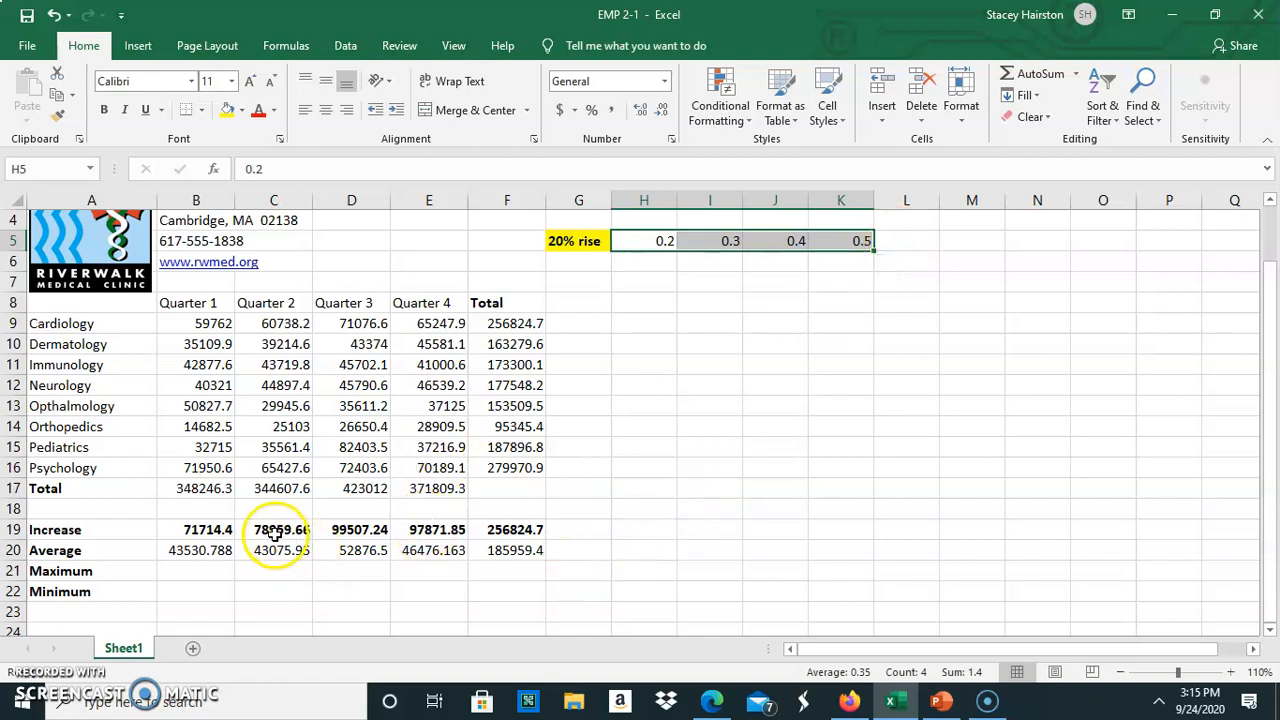
Make the rise-rate reference in the B19 increase formula absolute so it reads =B9*$H$5+B9.
{"action": "left_click", "coordinate": [191, 527]}
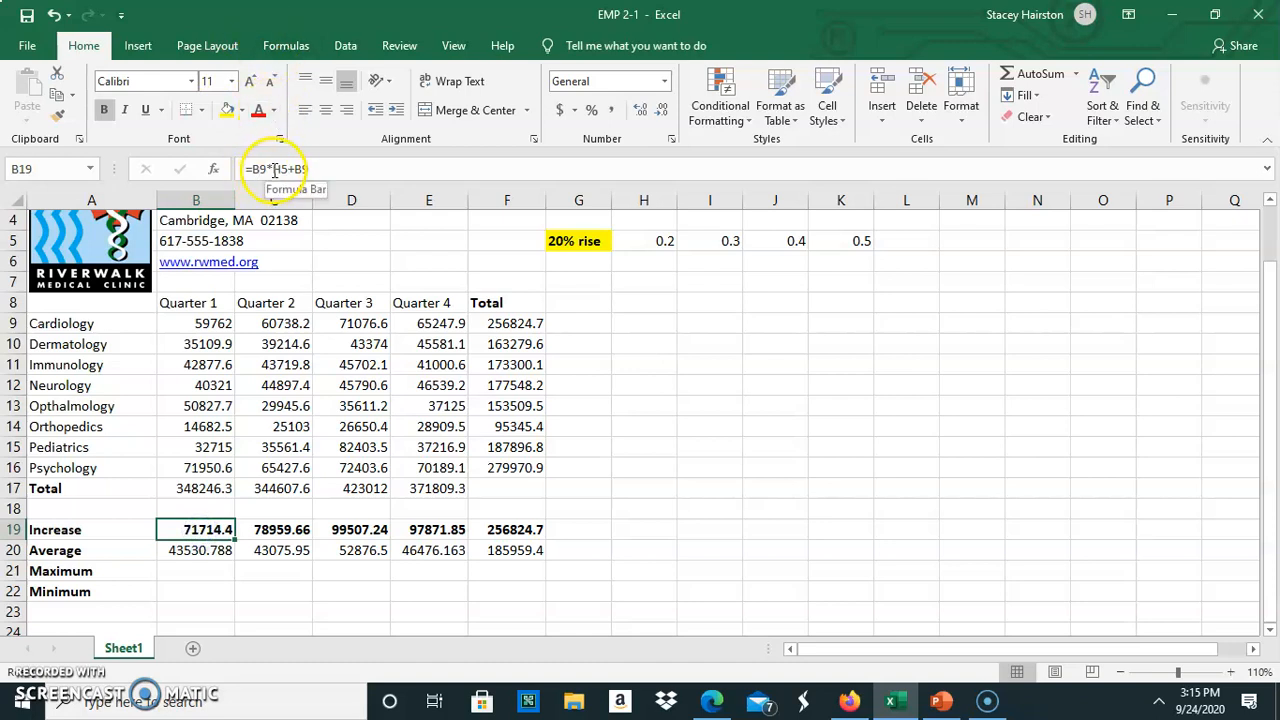
{"action": "left_click", "coordinate": [275, 170]}
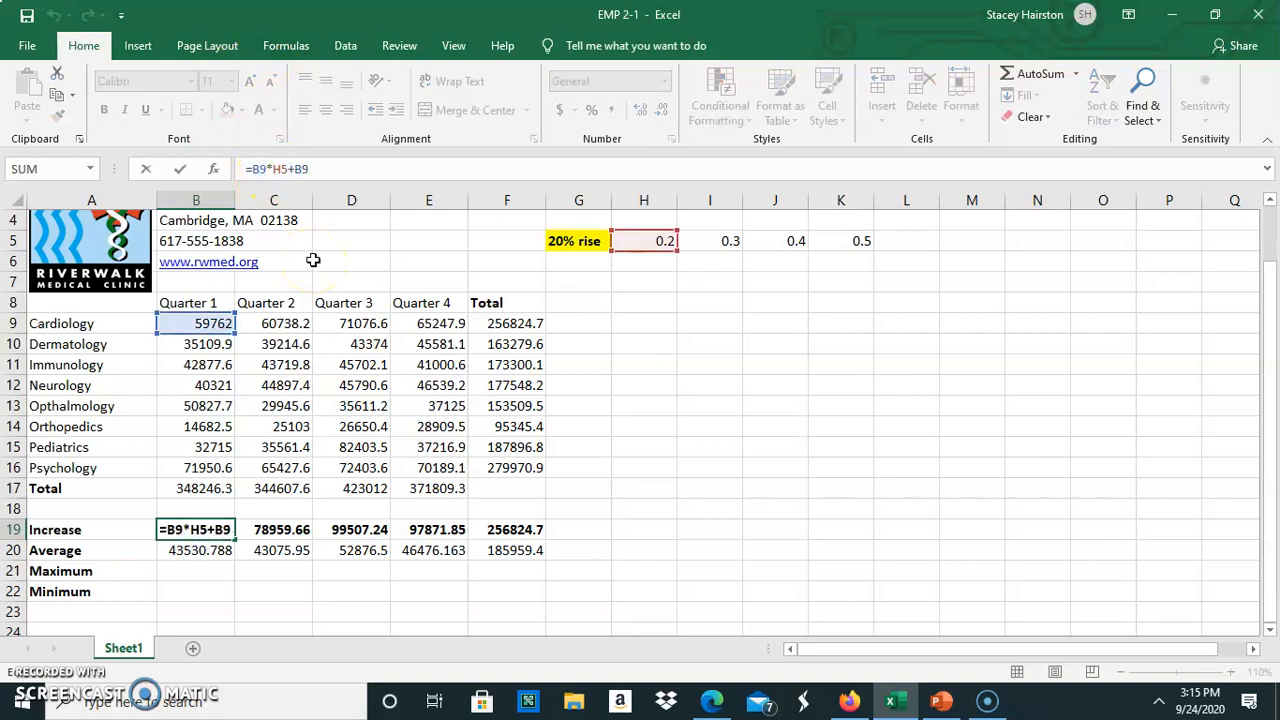
{"action": "type", "text": "$H$"}
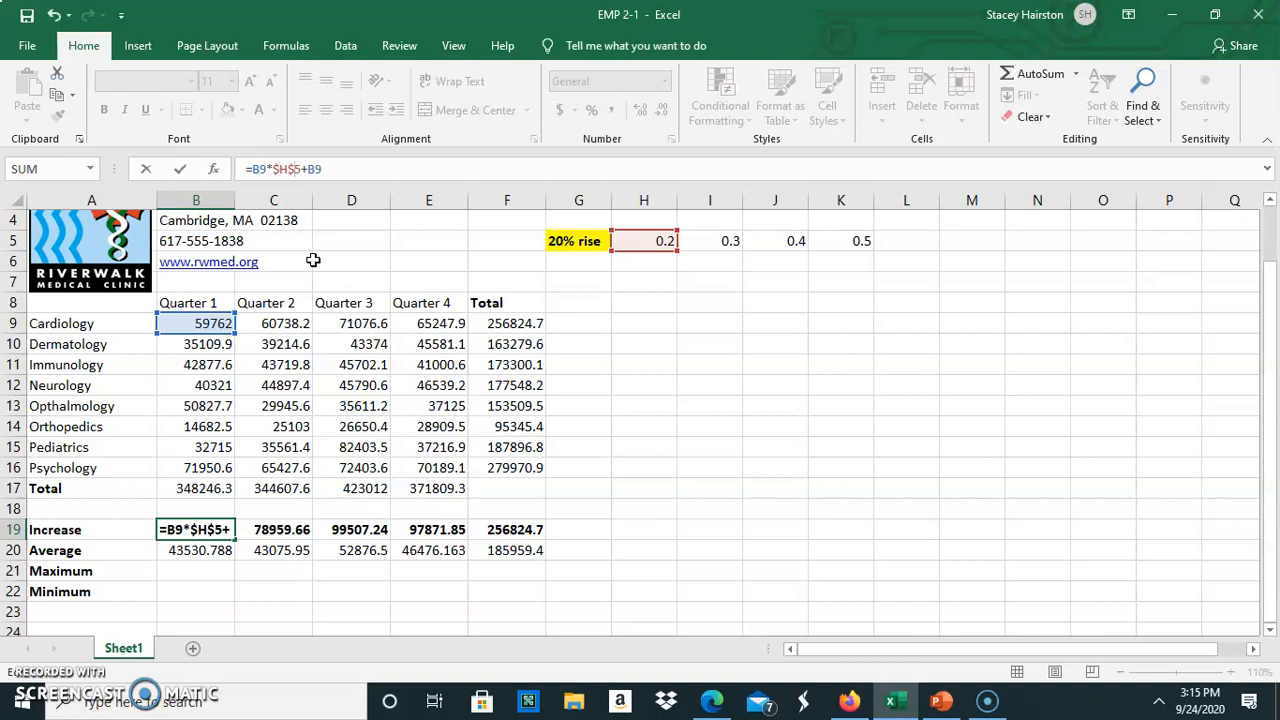
{"action": "key", "text": "Return"}
Copy the increase formula with the absolute rate reference from B19 across the row through F19.
{"action": "left_click", "coordinate": [191, 535]}
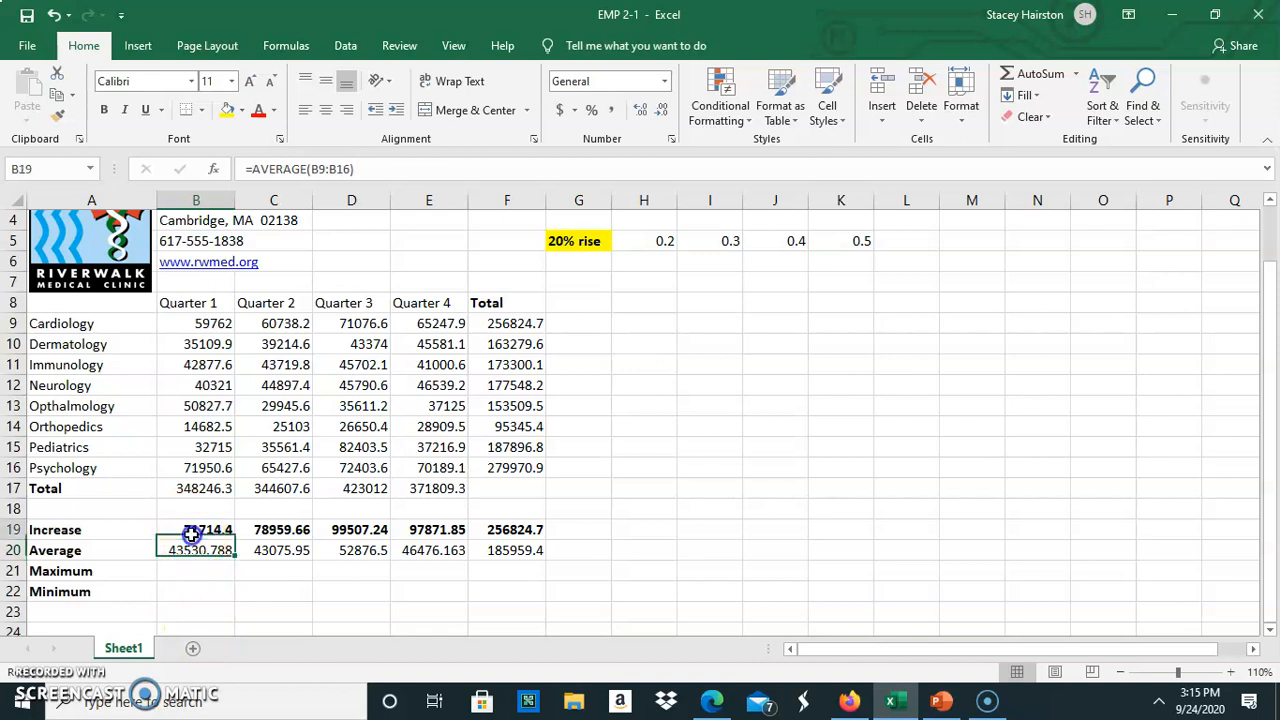
{"action": "left_click", "coordinate": [220, 546]}
{"action": "left_click", "coordinate": [226, 531]}
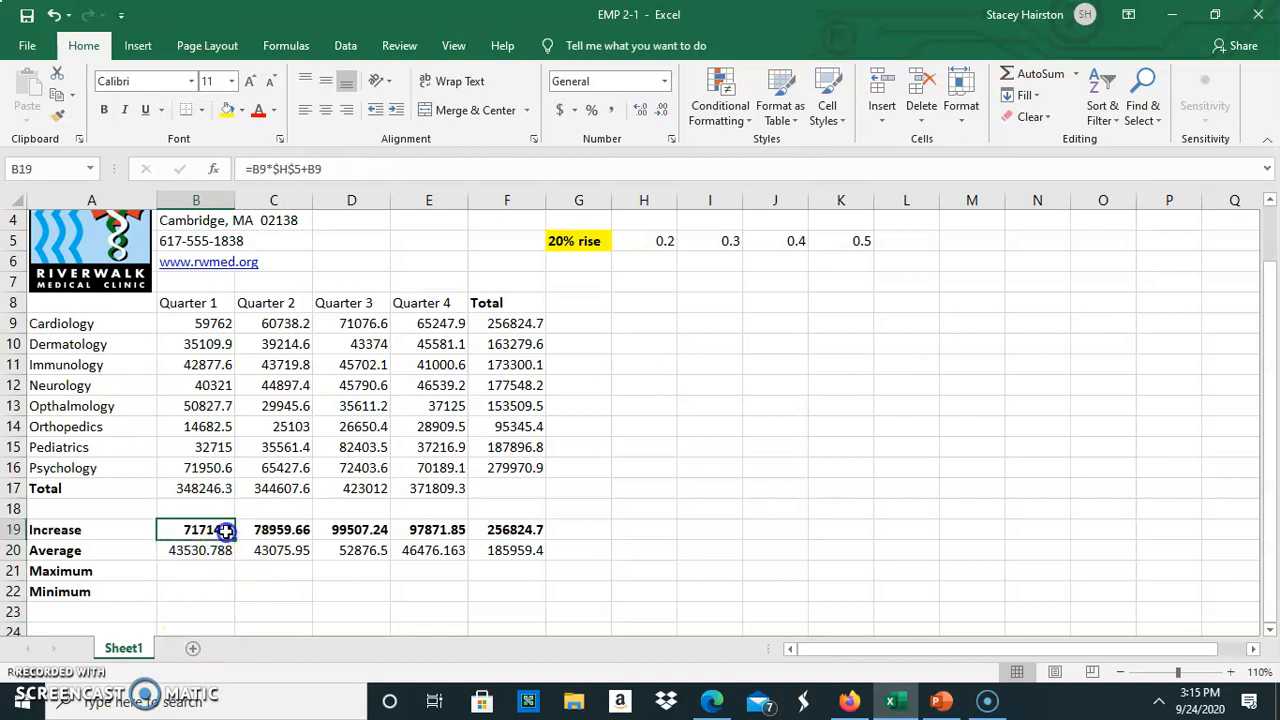
{"action": "left_click_drag", "start_coordinate": [234, 537], "coordinate": [532, 545]}
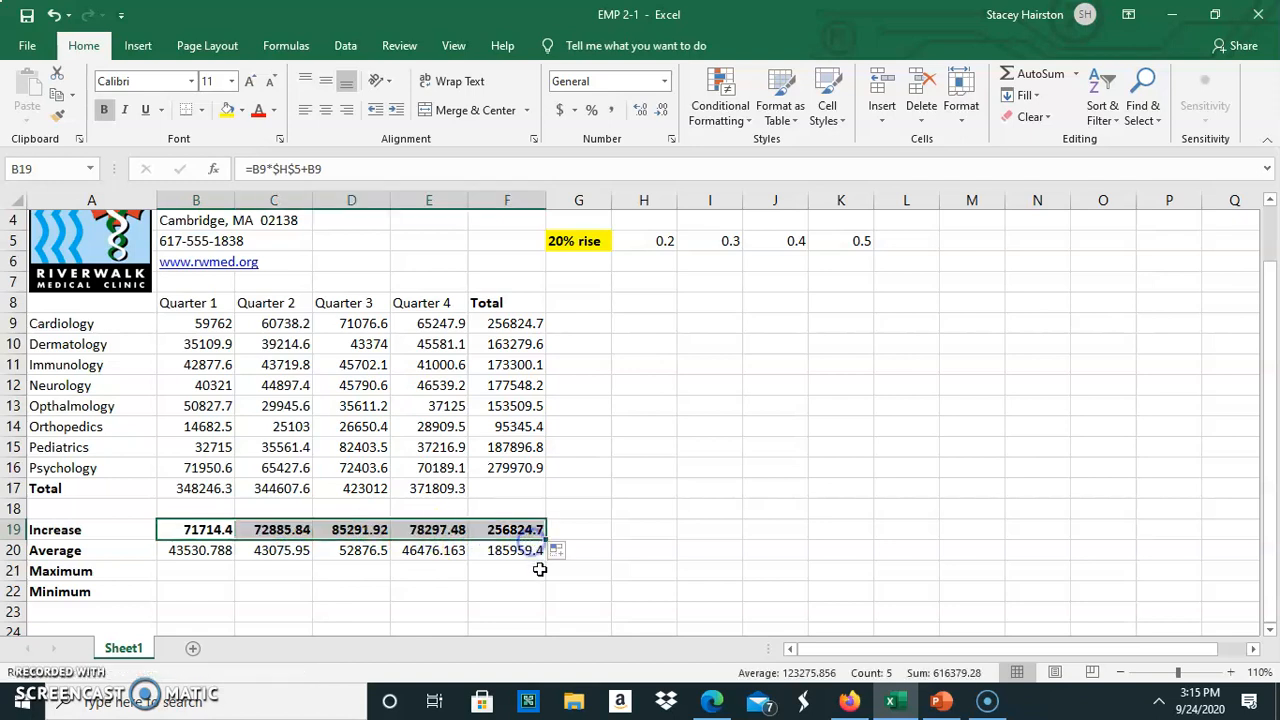
{"action": "left_click", "coordinate": [632, 568]}
Check which cells the copied increase formula in F19 refers to, leaving the formula unedited.
{"action": "left_click", "coordinate": [511, 530]}
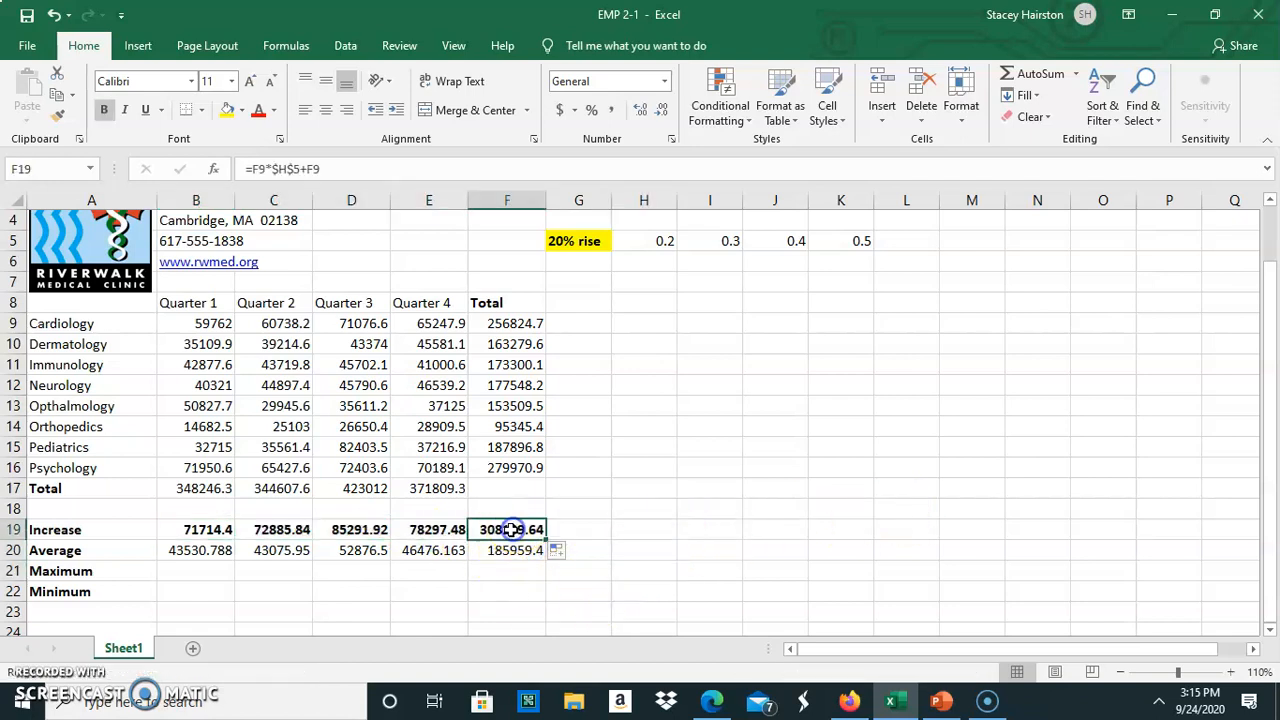
{"action": "left_click", "coordinate": [343, 170]}
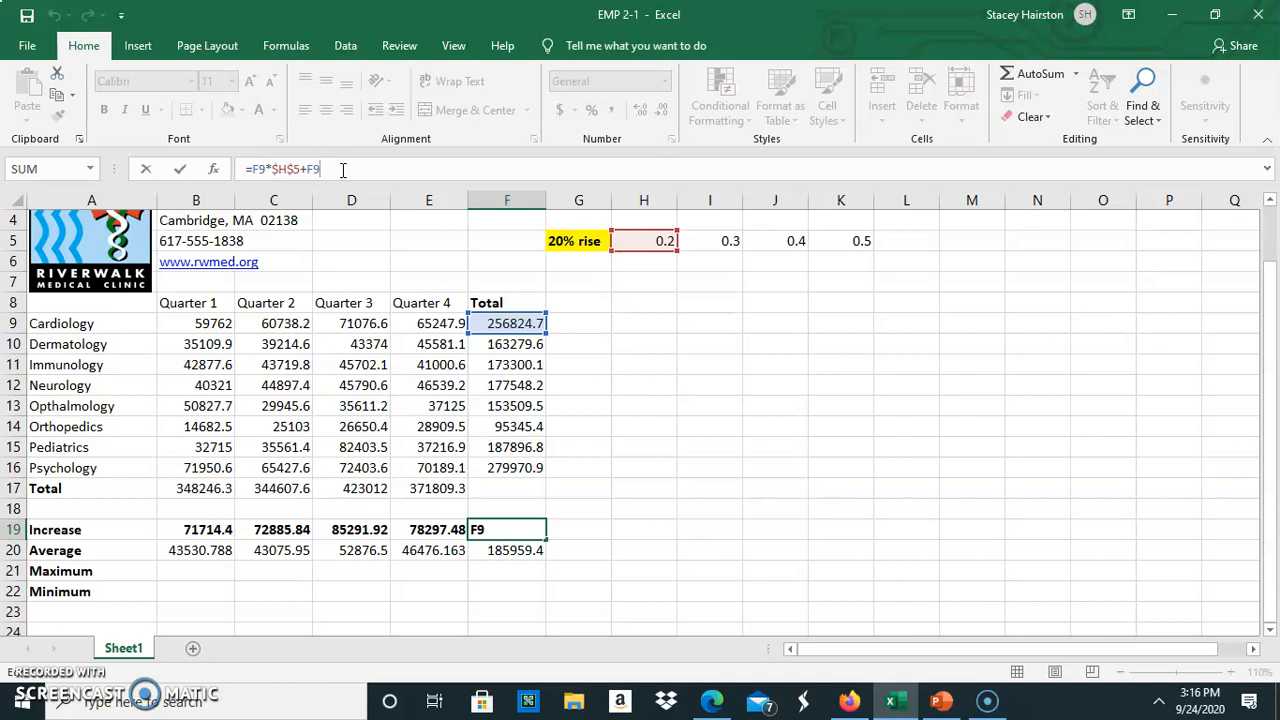
{"action": "left_click", "coordinate": [643, 343]}
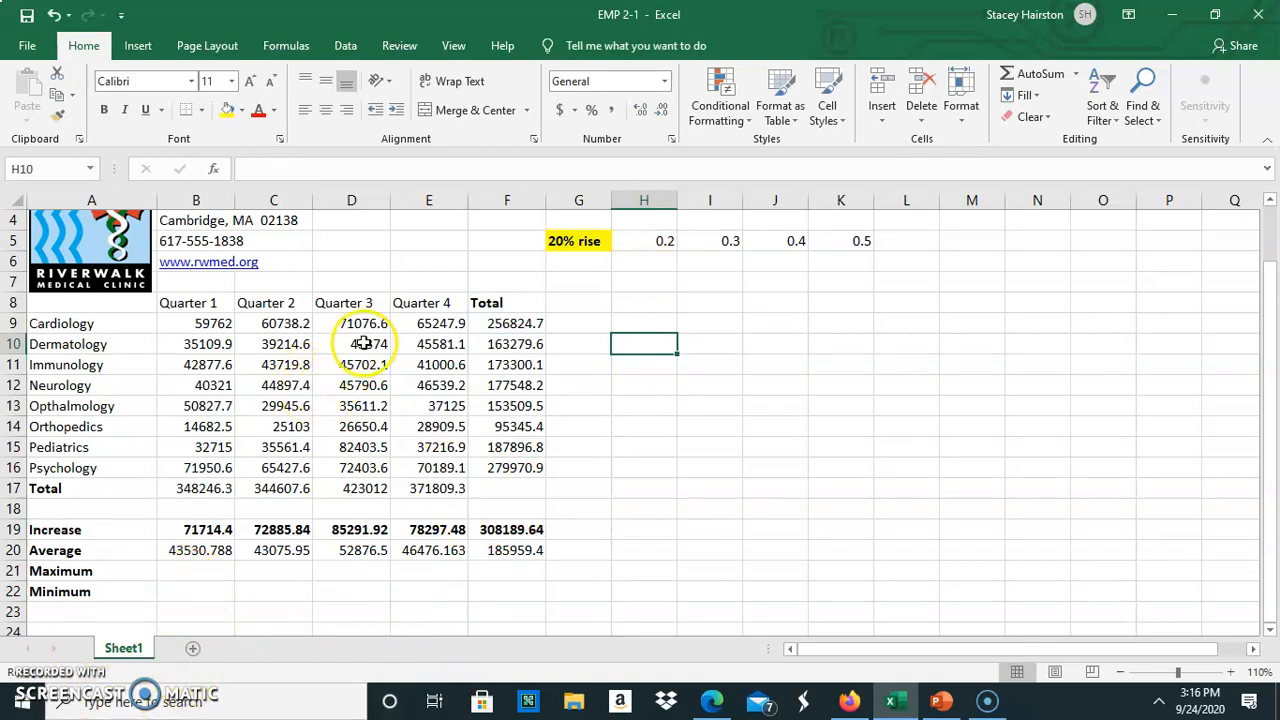
Try out more and fewer decimals on the Quarter 1 average in B20, ending with no decimal places.
{"action": "left_click_drag", "start_coordinate": [172, 551], "coordinate": [511, 547]}
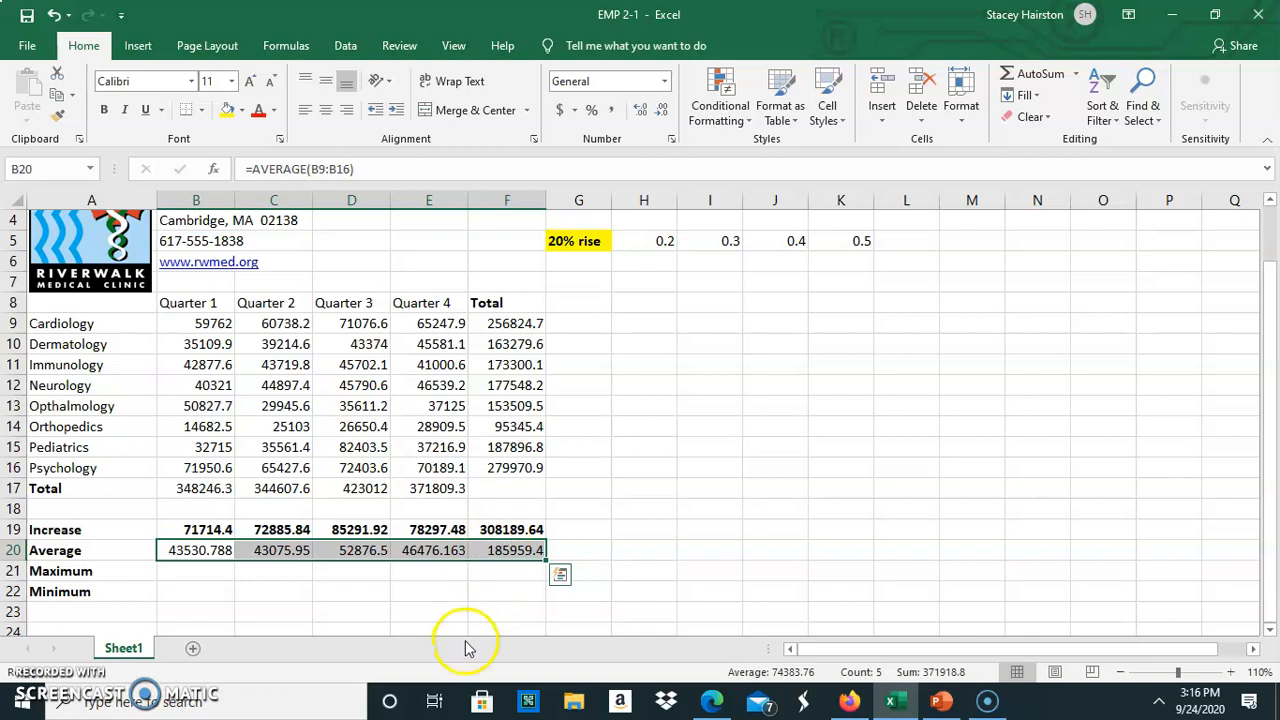
{"action": "left_click", "coordinate": [183, 550]}
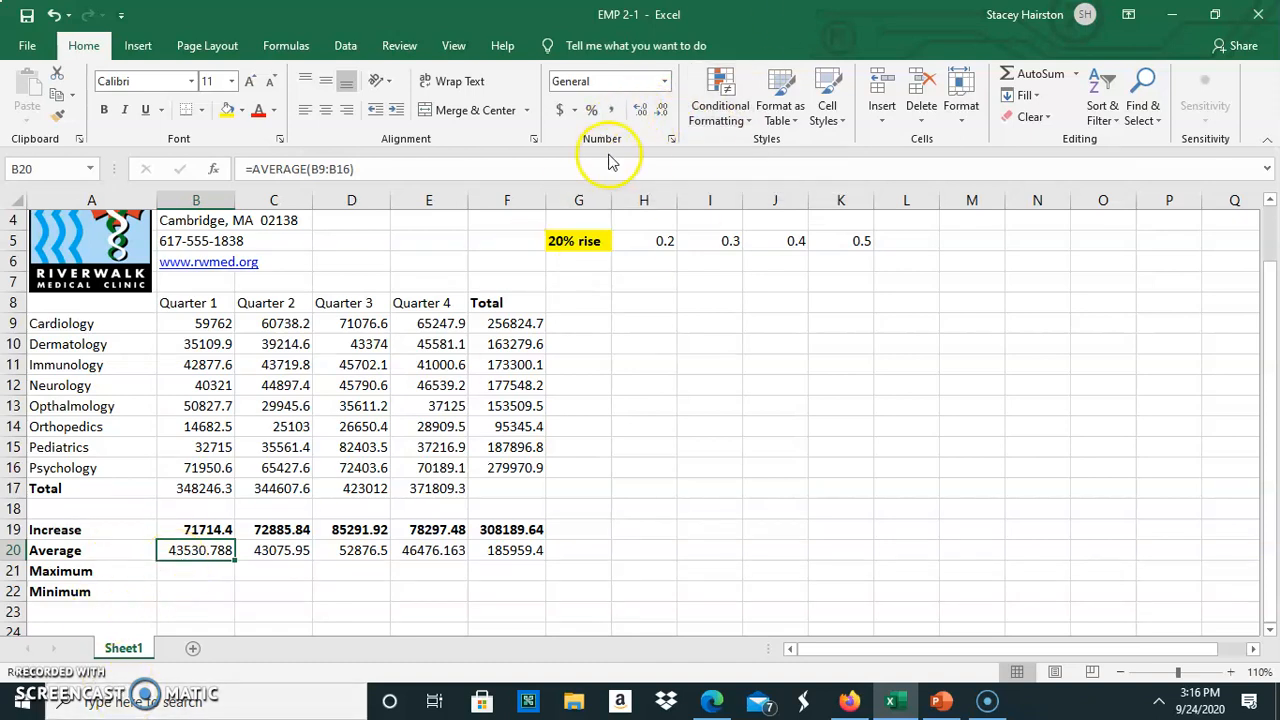
{"action": "left_click", "coordinate": [640, 111]}
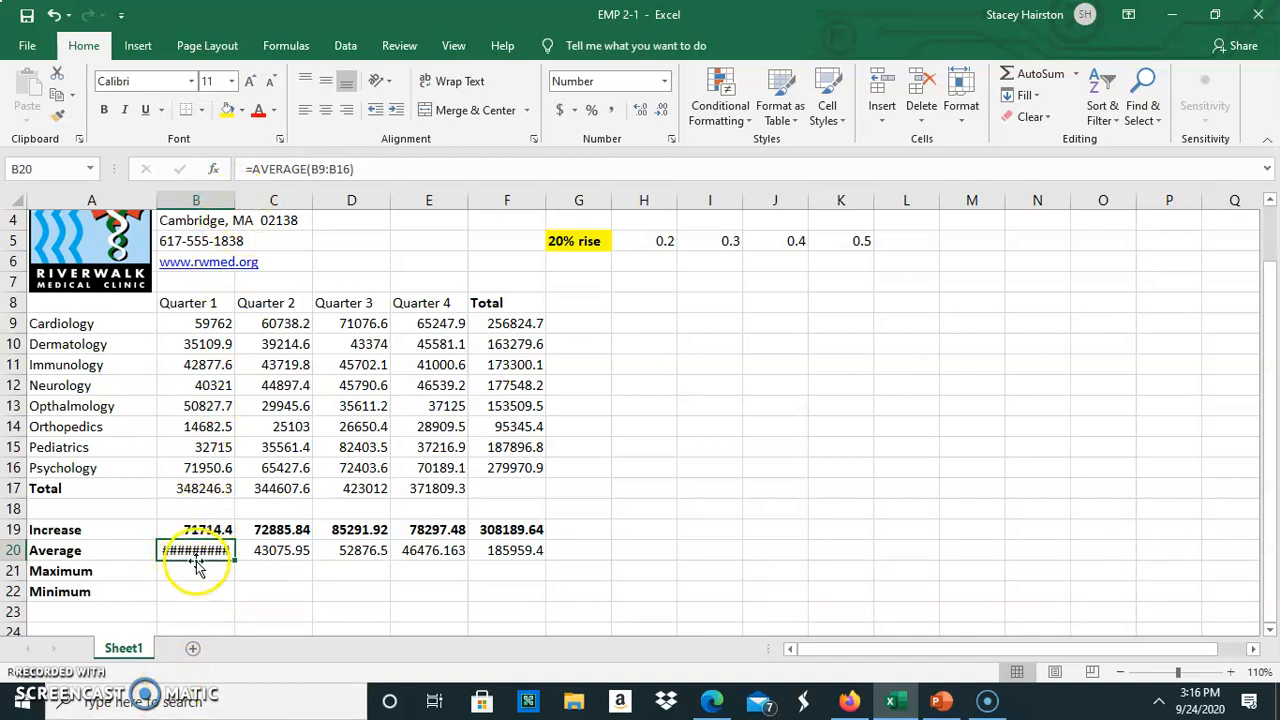
{"action": "left_click", "coordinate": [661, 108]}
{"action": "left_click", "coordinate": [661, 108]}
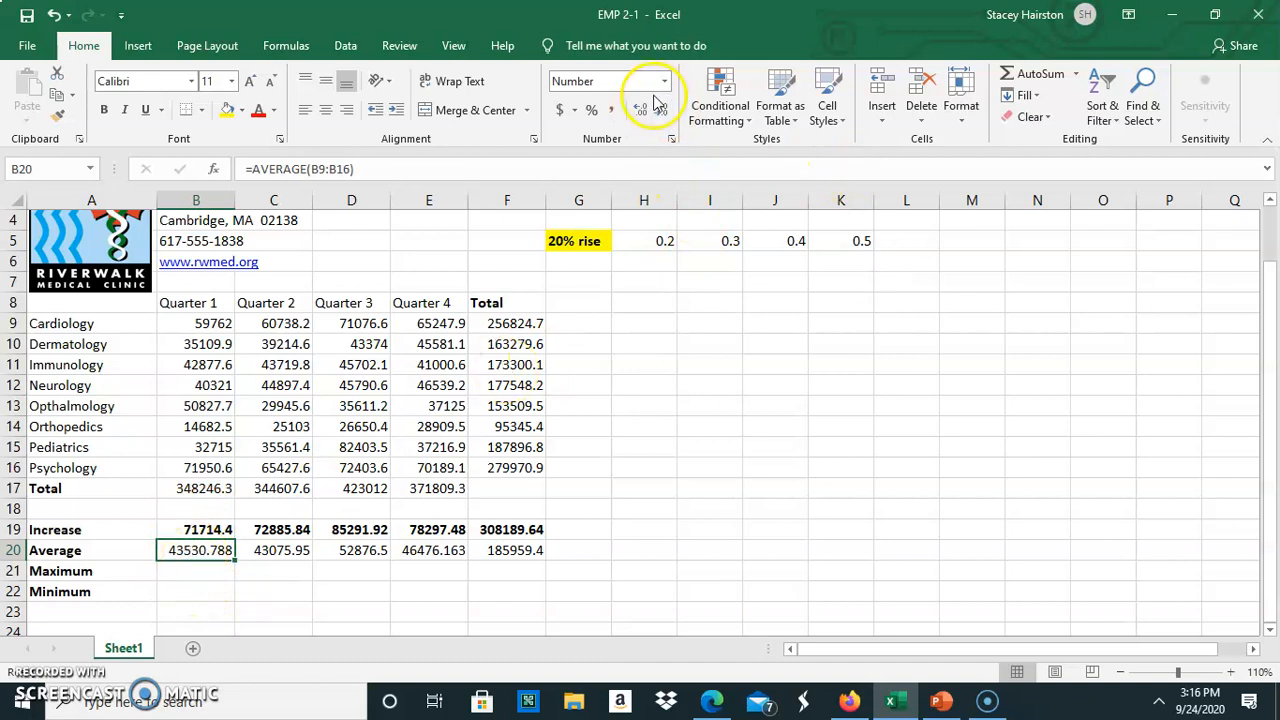
{"action": "triple_click", "coordinate": [662, 110]}
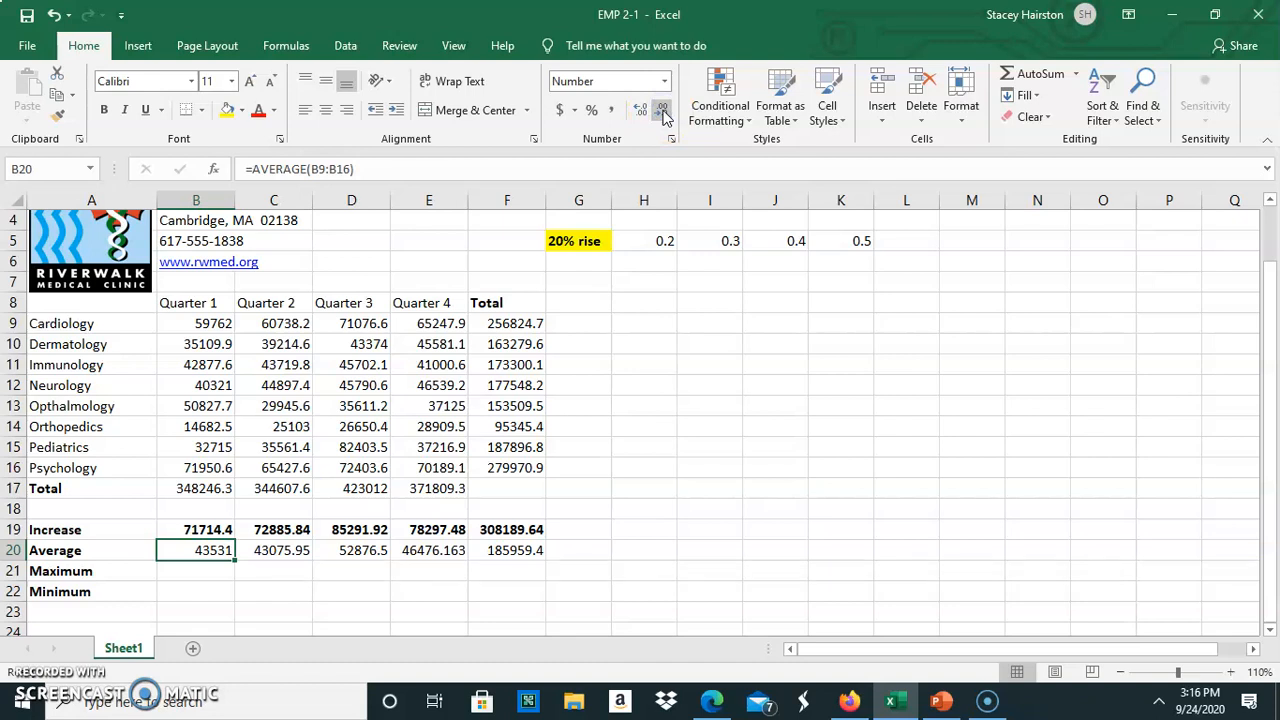
Format the Quarter 1 average in B20 and the Quarter 1 increase in B19 as numbers with two decimal places.
{"action": "left_click", "coordinate": [669, 142]}
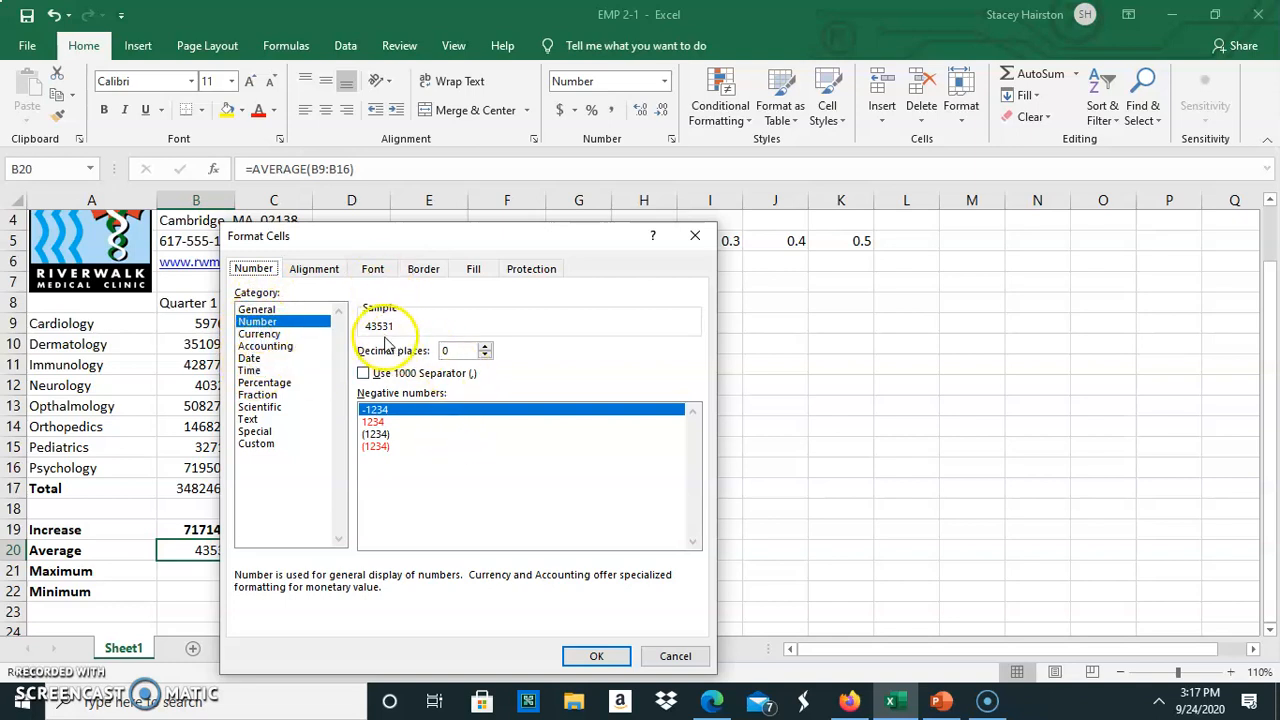
{"action": "left_click", "coordinate": [484, 346]}
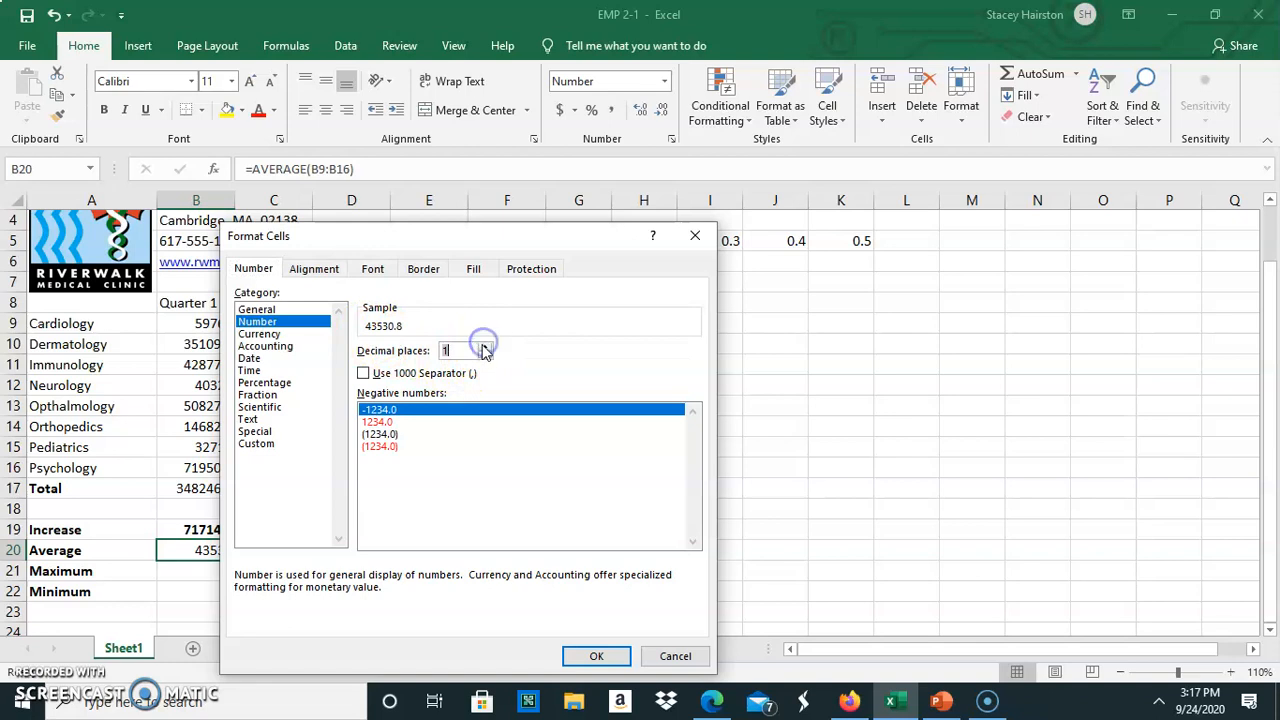
{"action": "left_click", "coordinate": [484, 346]}
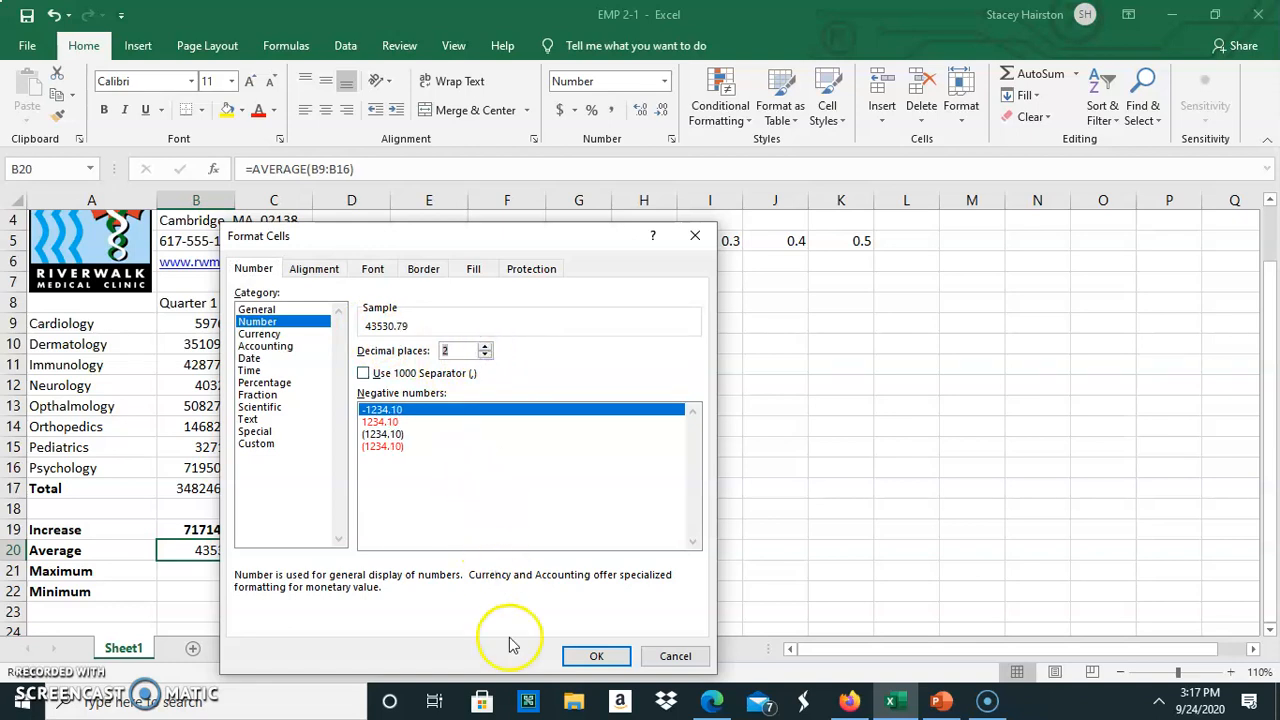
{"action": "left_click", "coordinate": [605, 656]}
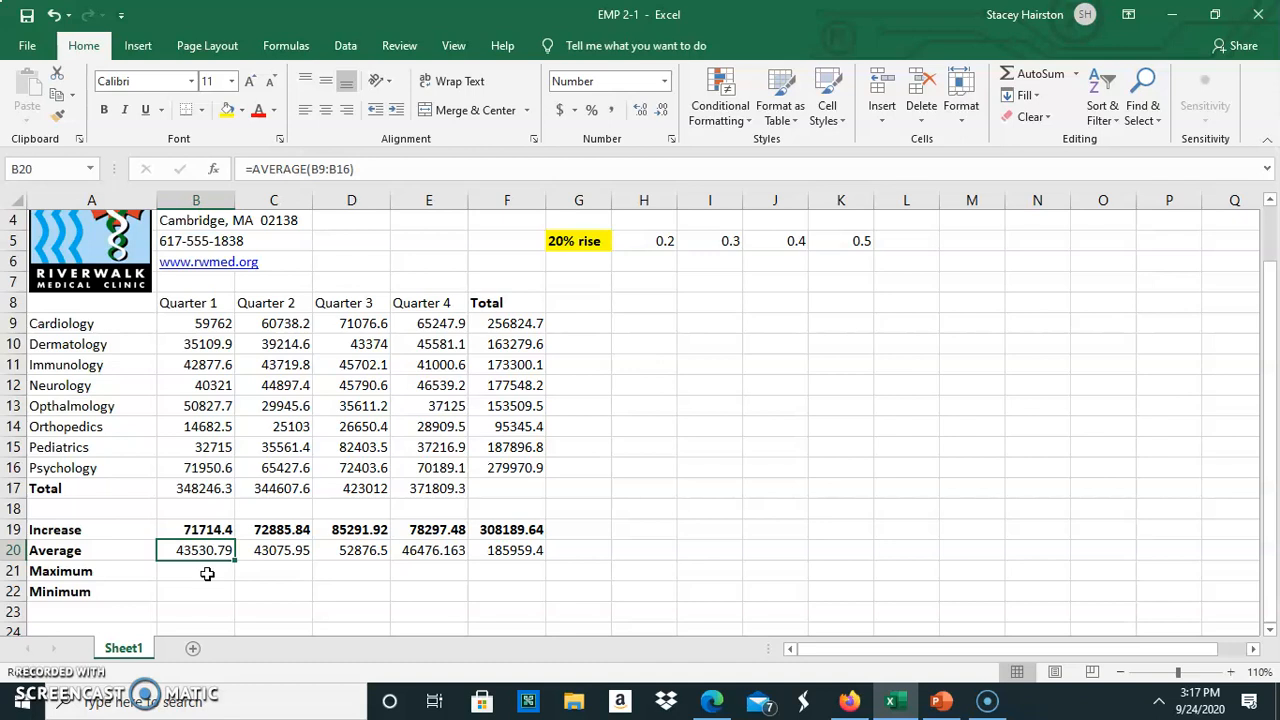
{"action": "left_click", "coordinate": [200, 530]}
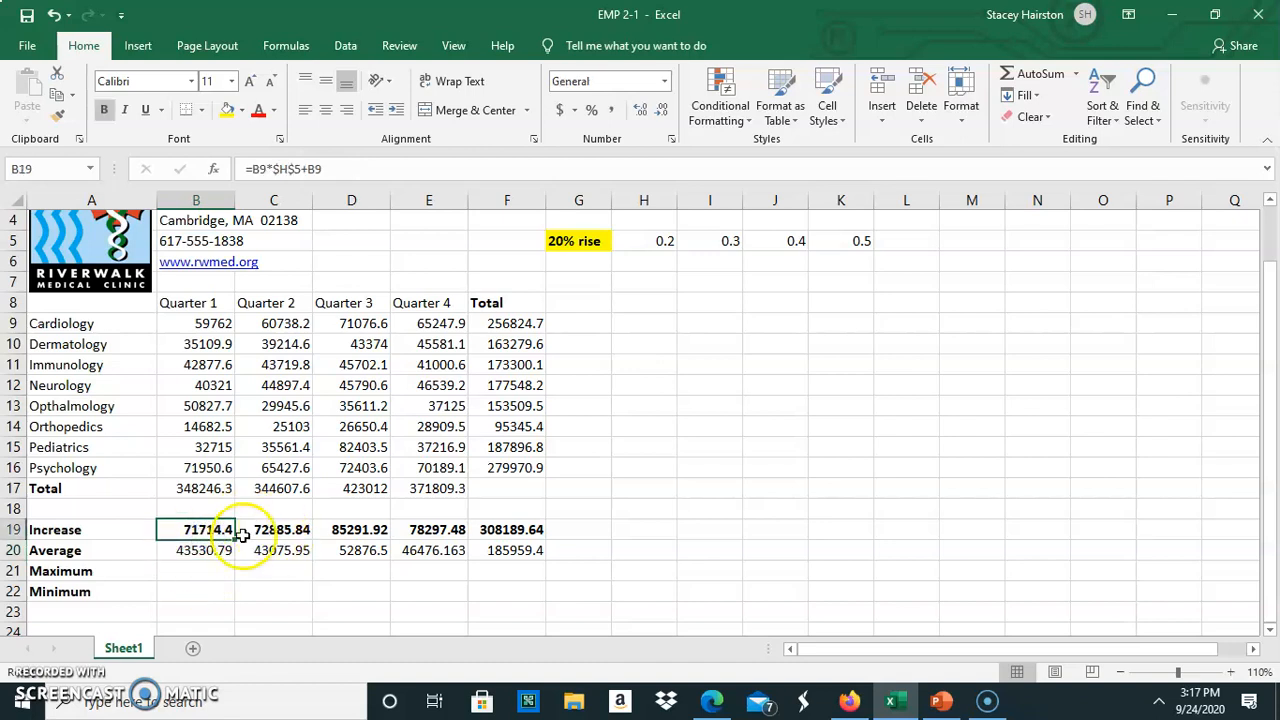
{"action": "left_click", "coordinate": [640, 112]}
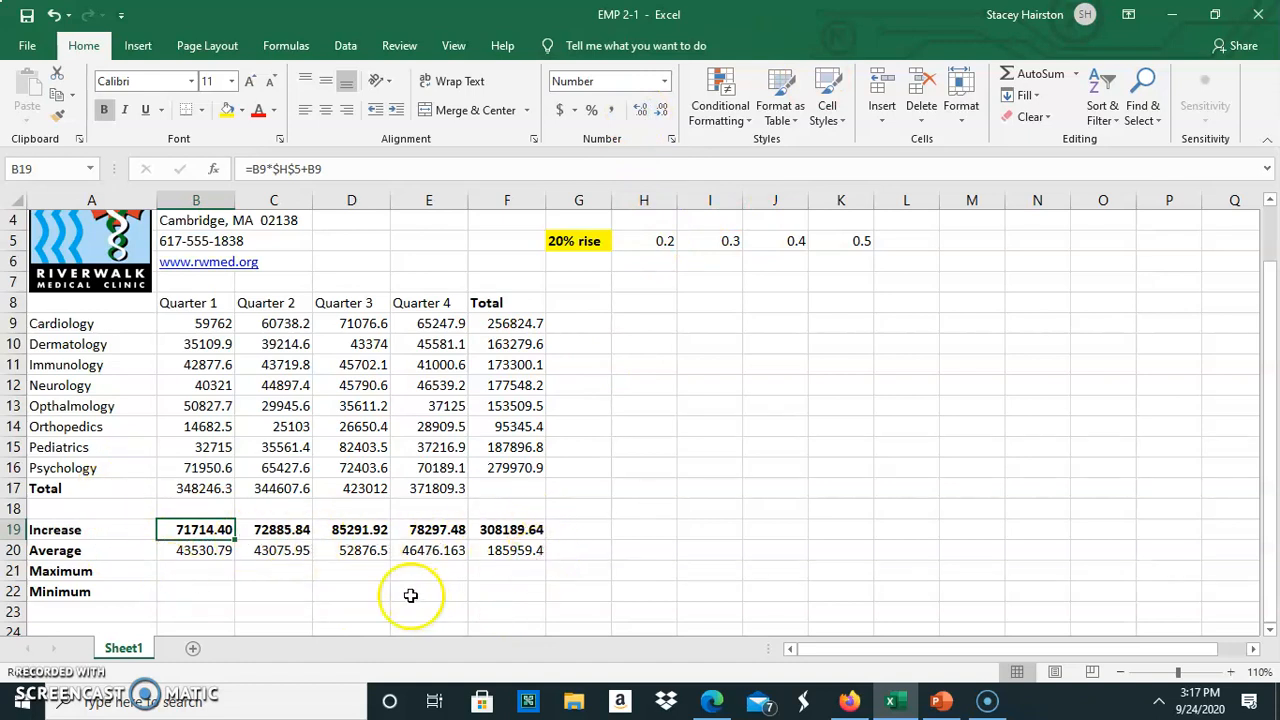
Format the department figures and totals in B9:F18 as numbers with two decimal places.
{"action": "left_click", "coordinate": [181, 322]}
{"action": "left_click_drag", "start_coordinate": [181, 322], "coordinate": [505, 508]}
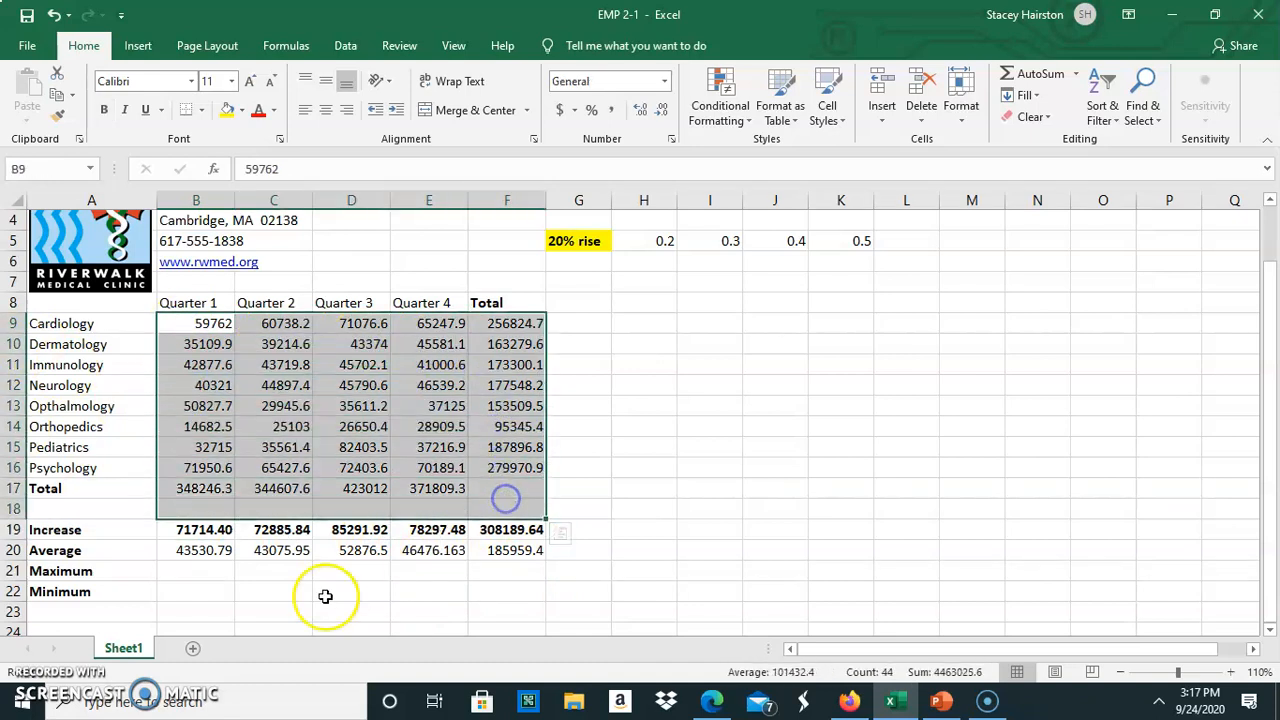
{"action": "left_click", "coordinate": [660, 110]}
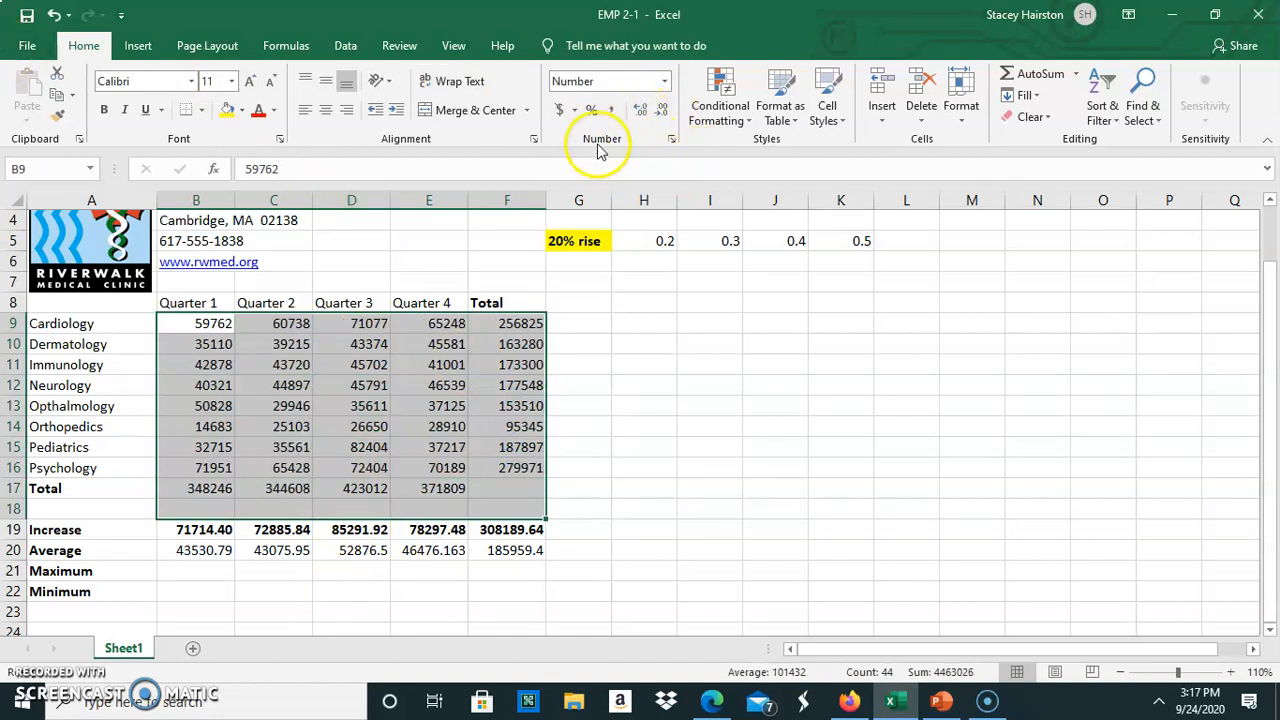
{"action": "left_click", "coordinate": [641, 115]}
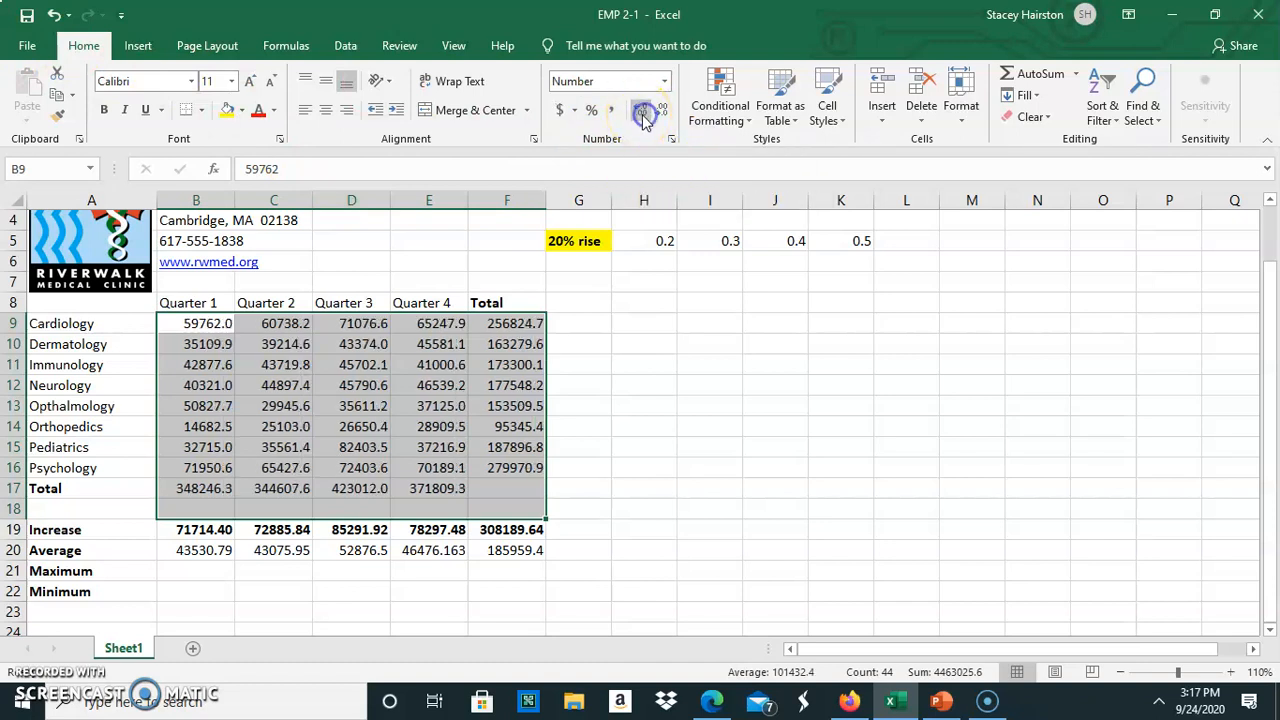
{"action": "left_click", "coordinate": [641, 115]}
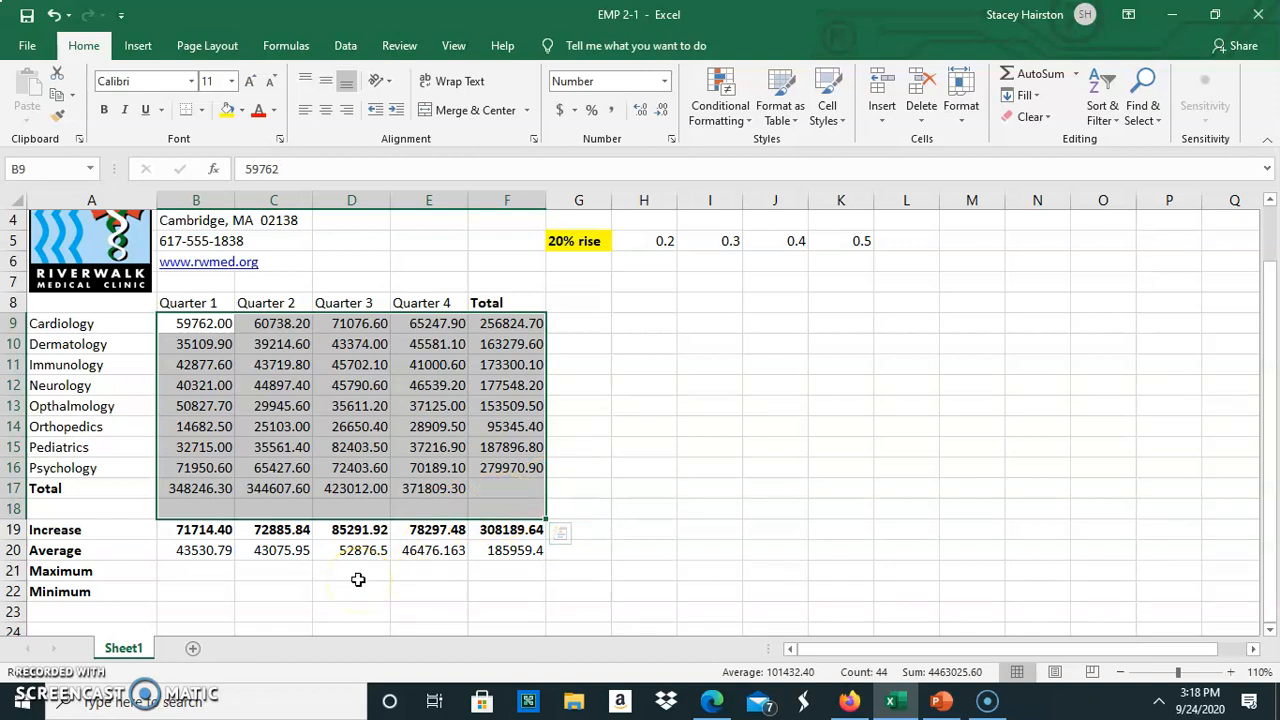
Calculate the Quarter 1 maximum in B21 with =MAX(B9:B16) and review the entered formula.
{"action": "left_click", "coordinate": [180, 571]}
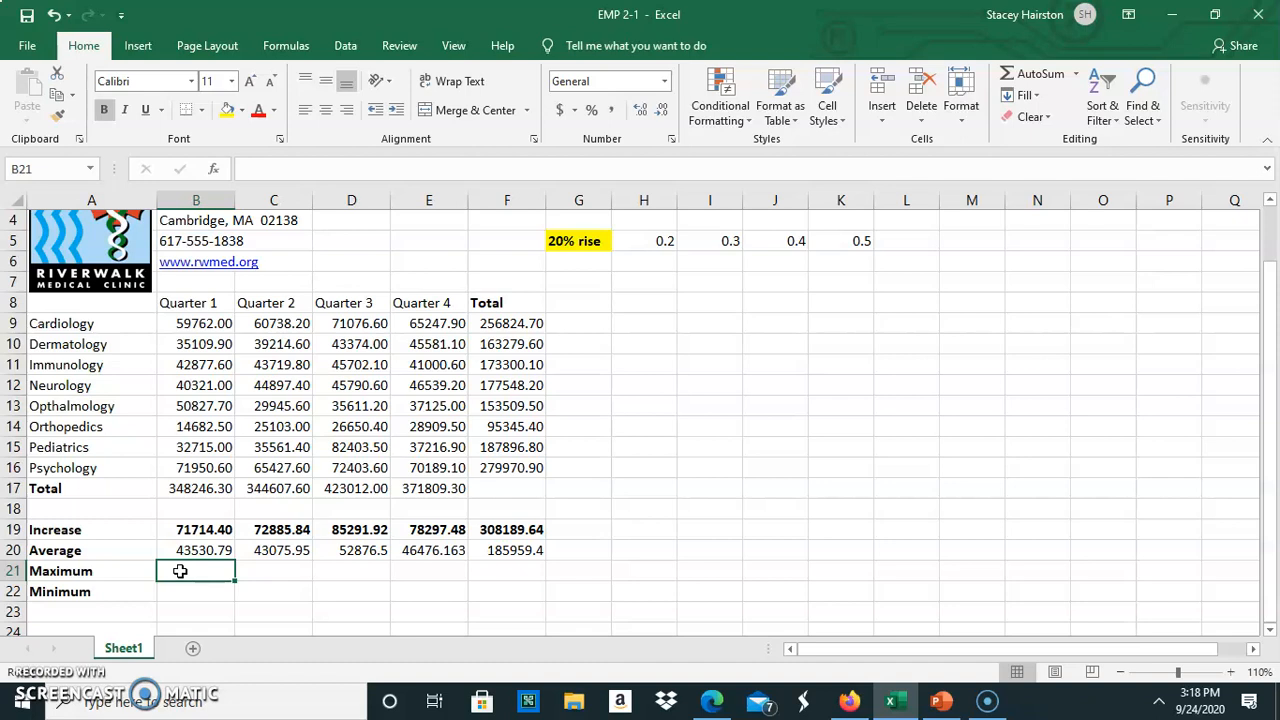
{"action": "type", "text": "="}
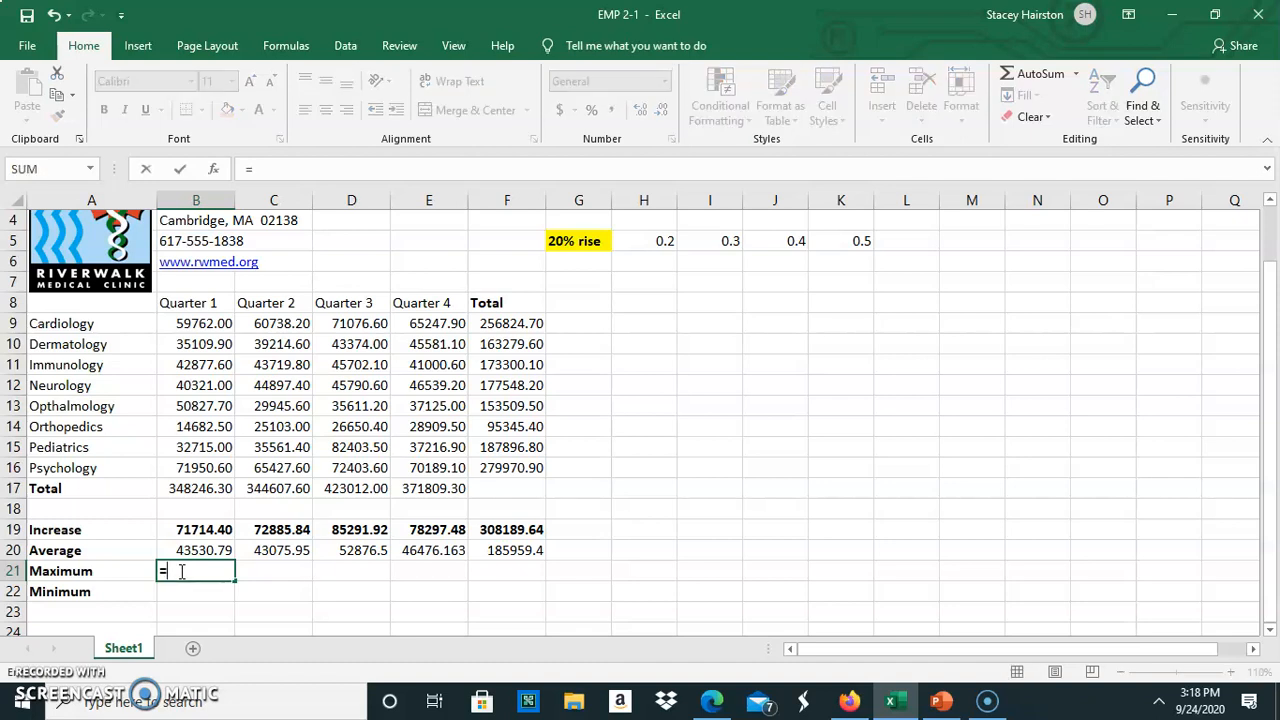
{"action": "type", "text": "Ma"}
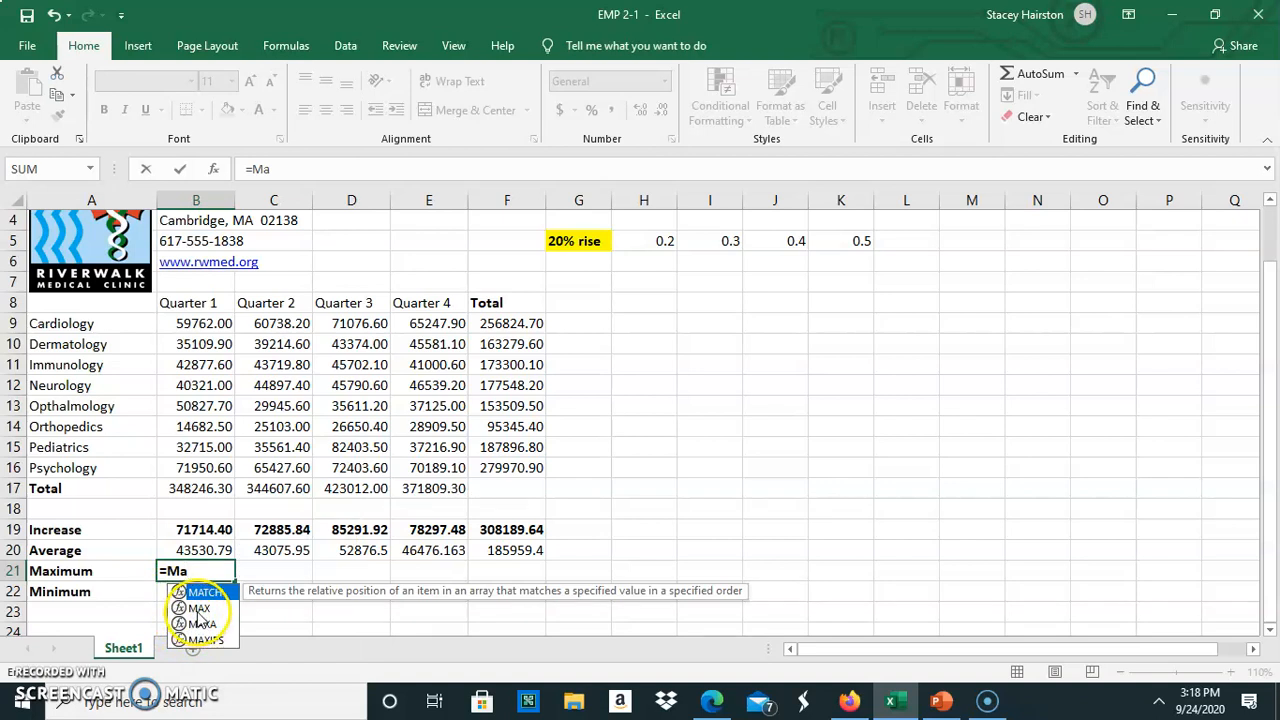
{"action": "double_click", "coordinate": [198, 609]}
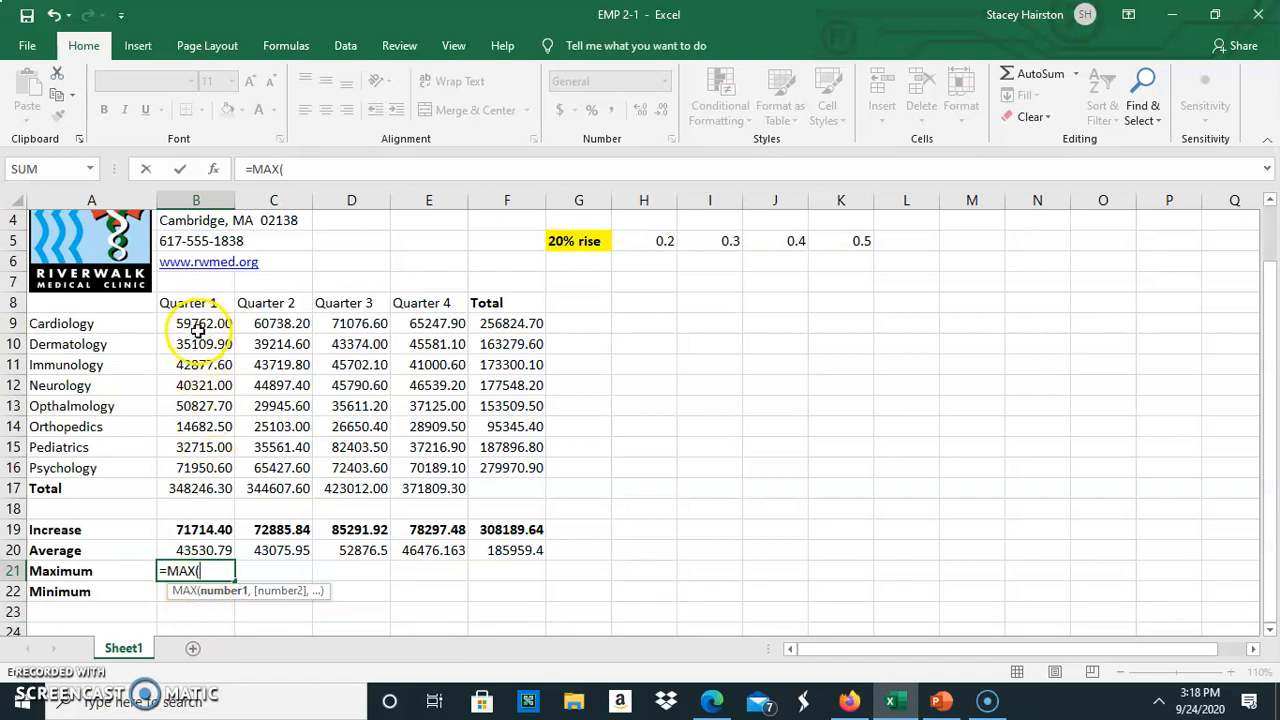
{"action": "left_click_drag", "start_coordinate": [180, 329], "coordinate": [185, 466]}
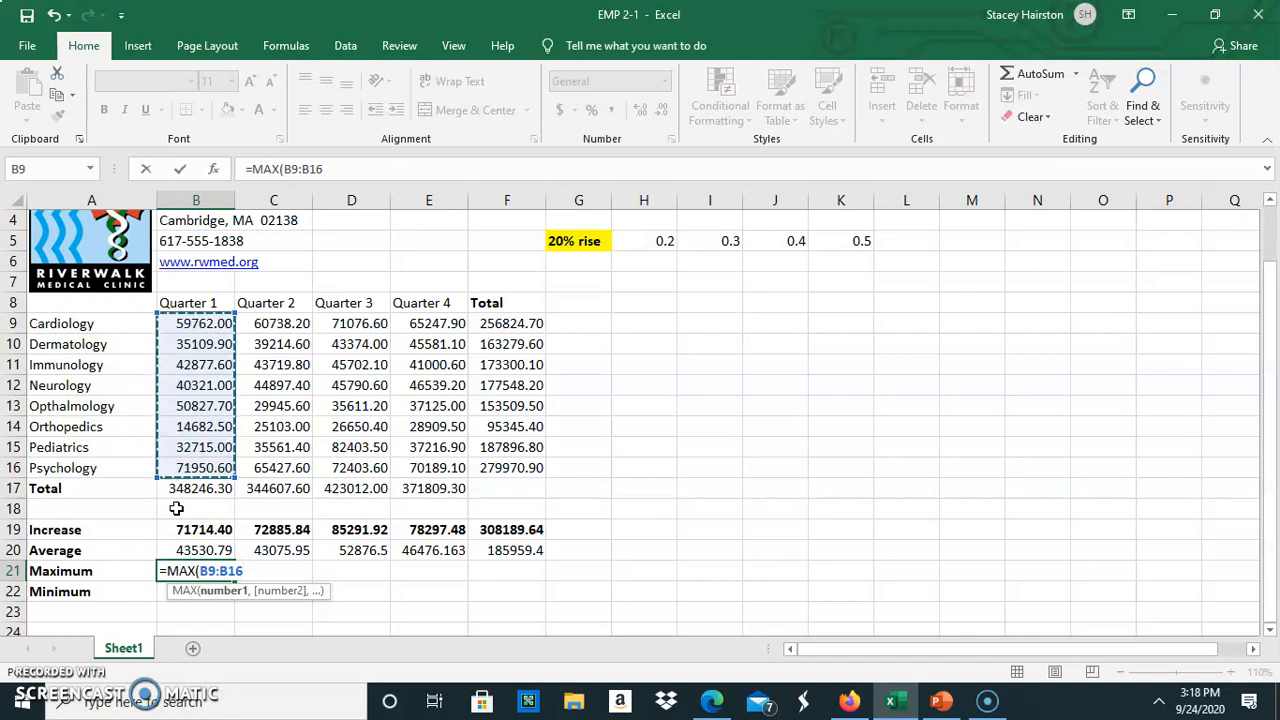
{"action": "key", "text": "Return"}
{"action": "left_click", "coordinate": [180, 569]}
{"action": "left_click", "coordinate": [350, 168]}
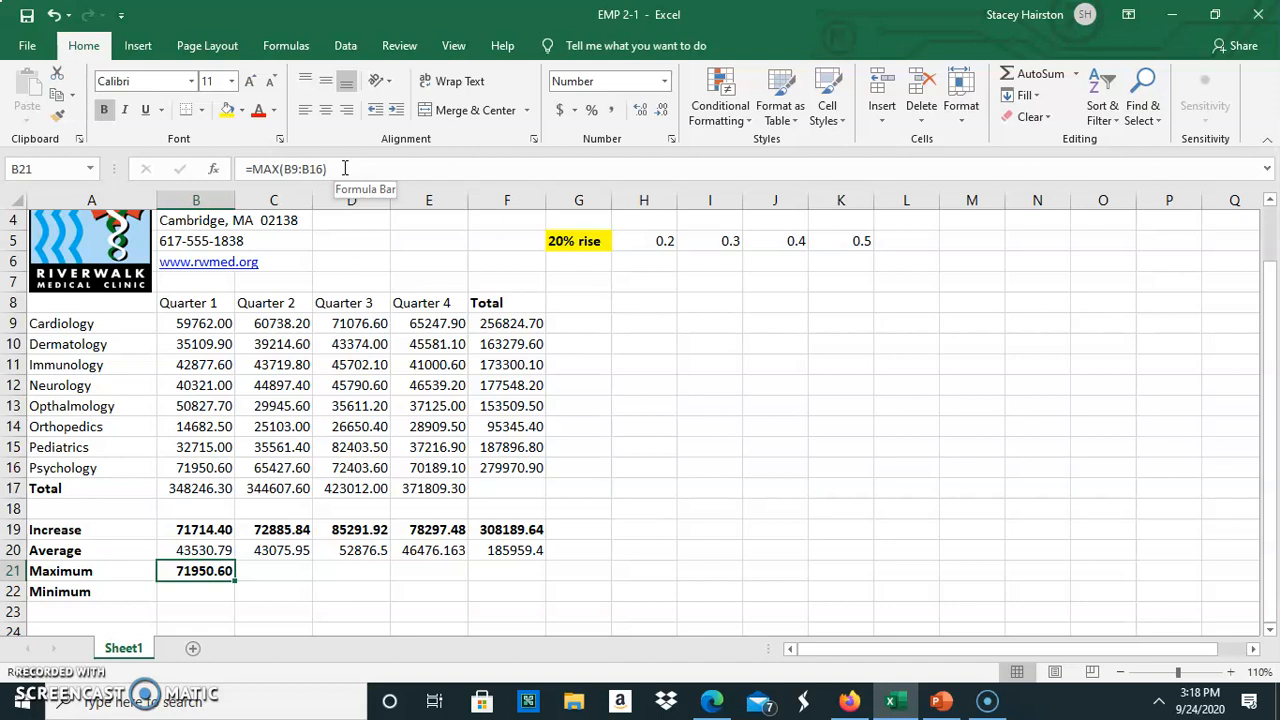
Copy the Quarter 1 maximum formula from B21 across to E21 and remove the bold from B21:E21.
{"action": "left_click", "coordinate": [194, 589]}
{"action": "left_click", "coordinate": [196, 571]}
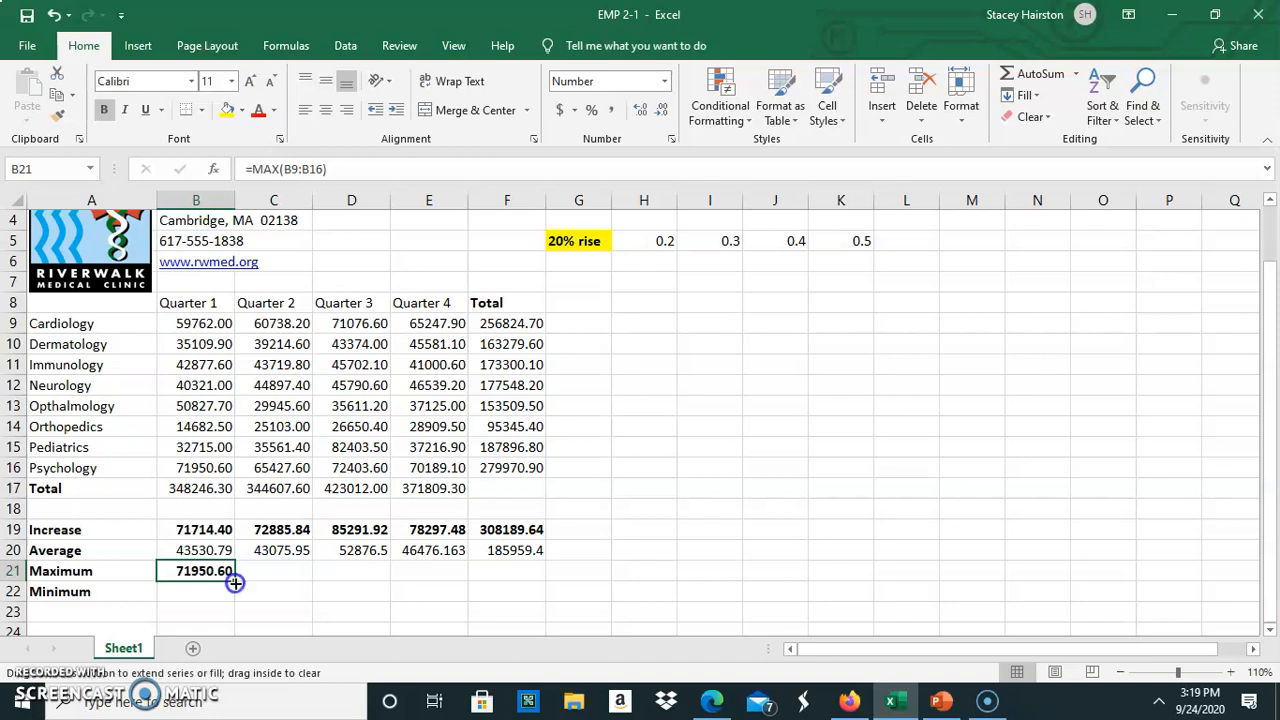
{"action": "left_click_drag", "start_coordinate": [240, 583], "coordinate": [447, 591]}
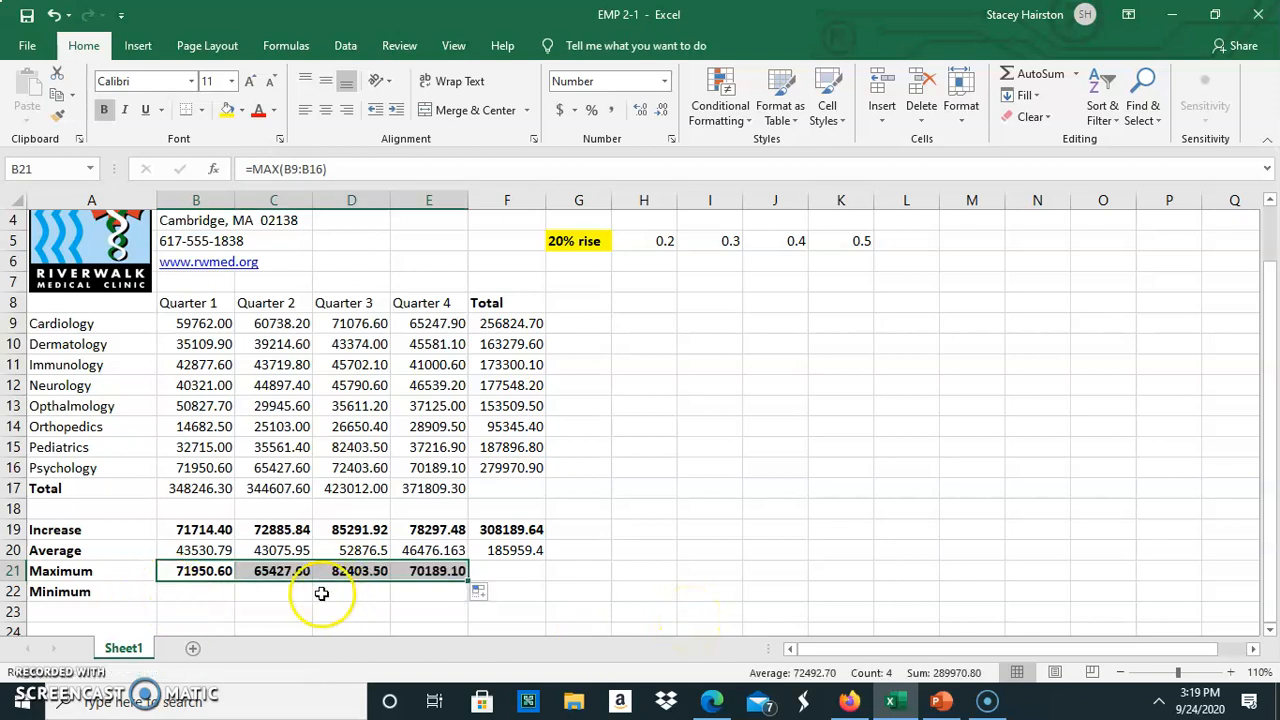
{"action": "left_click", "coordinate": [104, 109]}
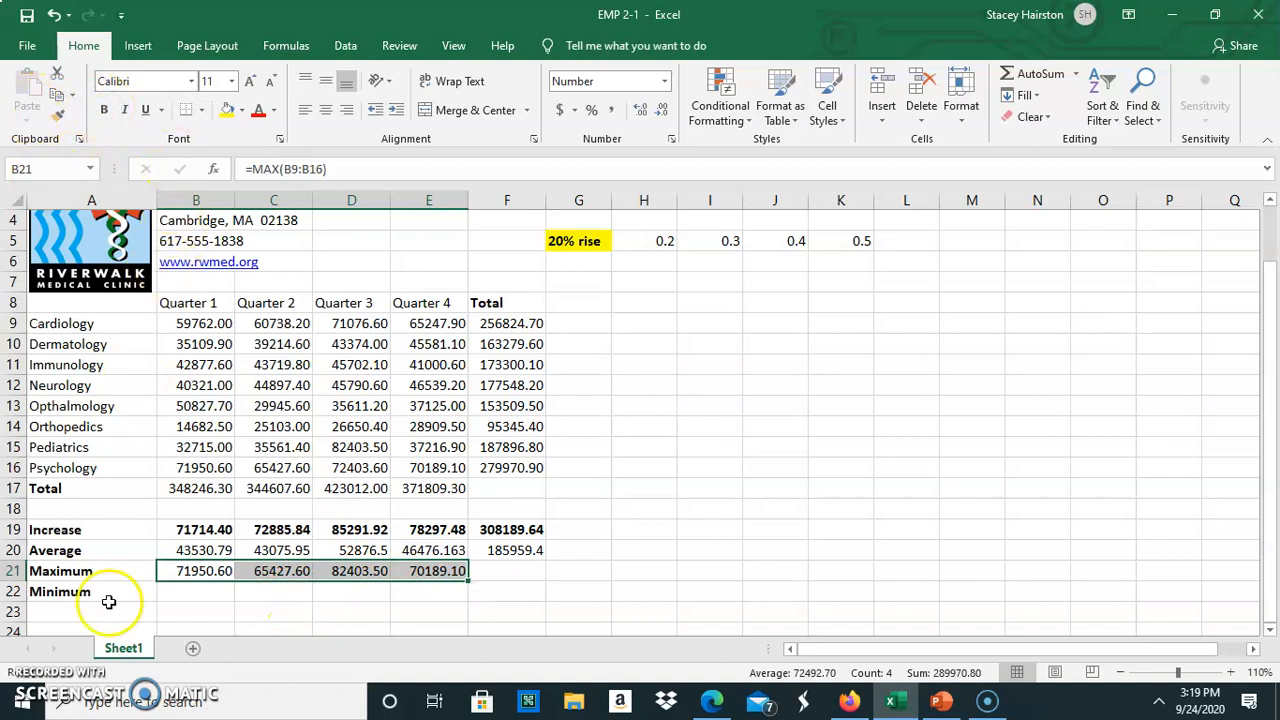
Search the function library for Min and insert the MIN function in the Quarter 1 minimum cell B22.
{"action": "left_click", "coordinate": [191, 593]}
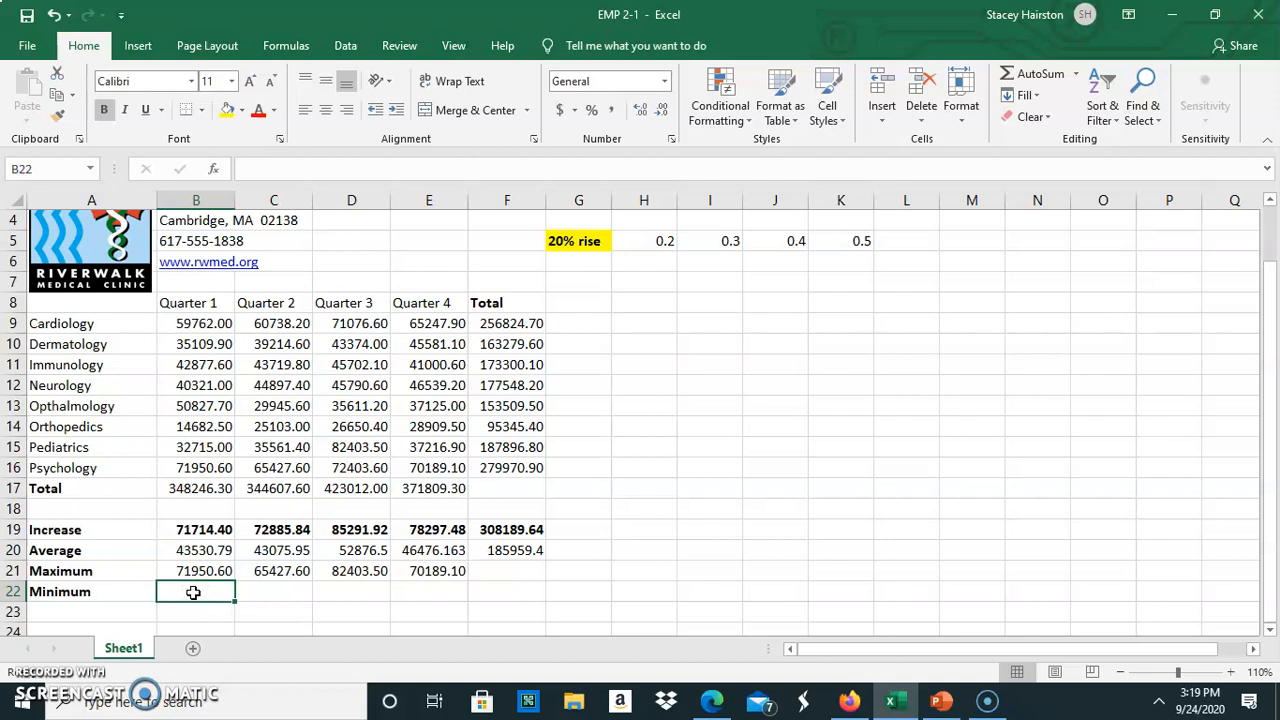
{"action": "left_click", "coordinate": [280, 48]}
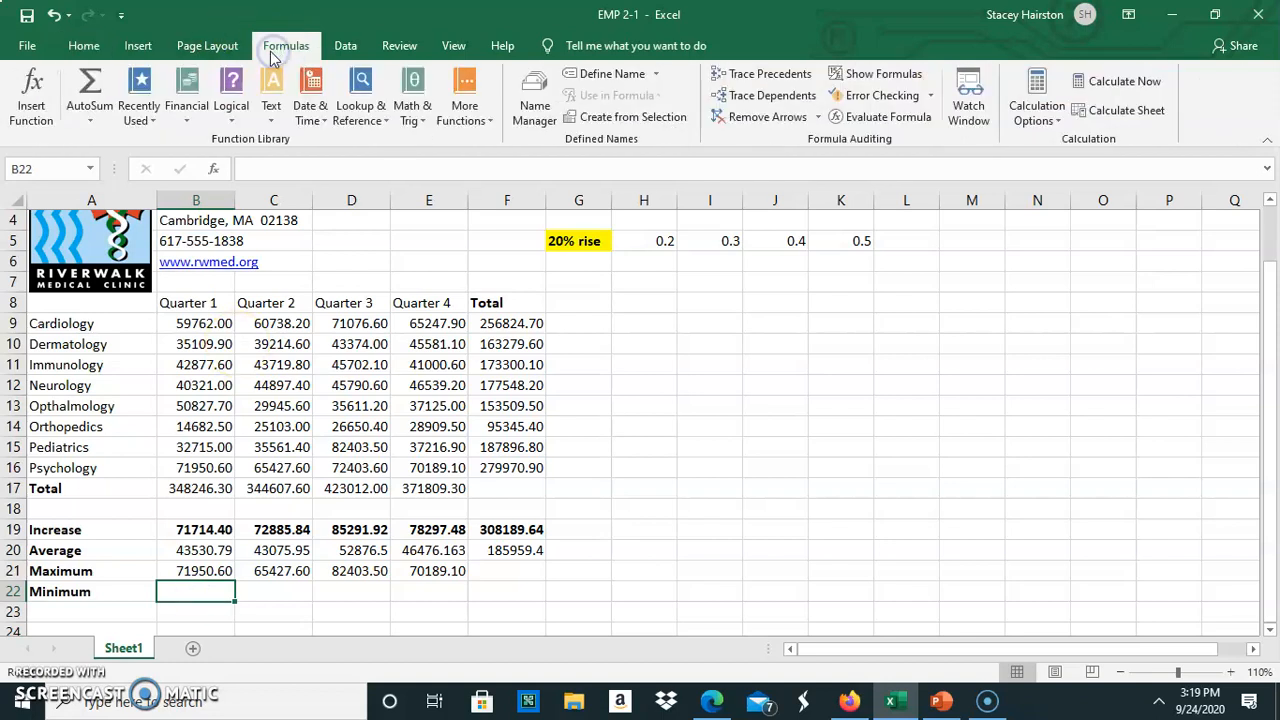
{"action": "left_click", "coordinate": [32, 104]}
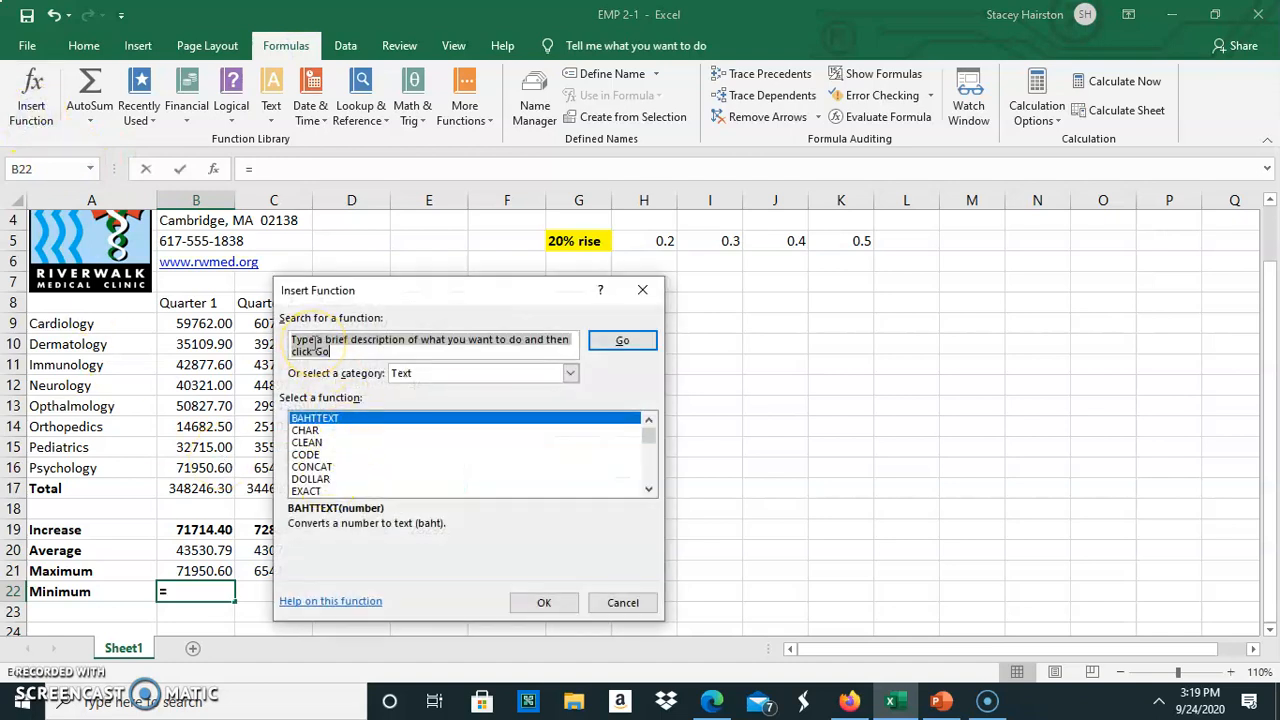
{"action": "type", "text": "Min"}
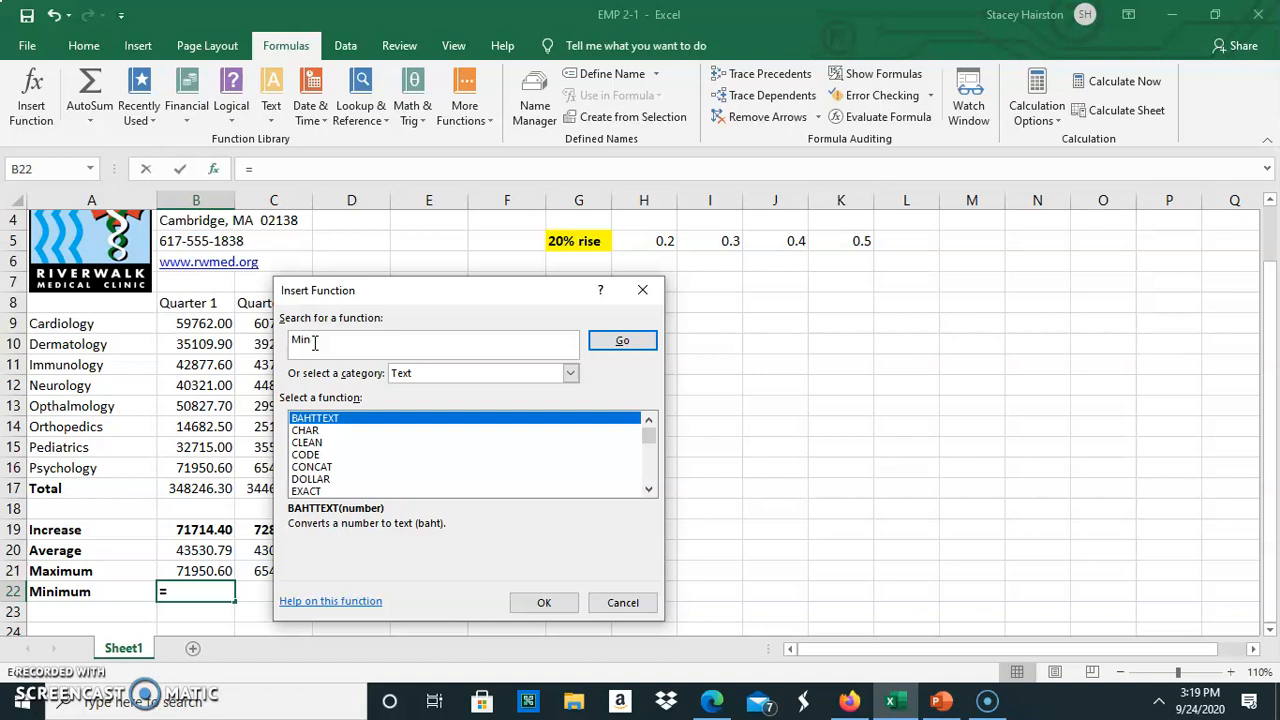
{"action": "left_click", "coordinate": [570, 372]}
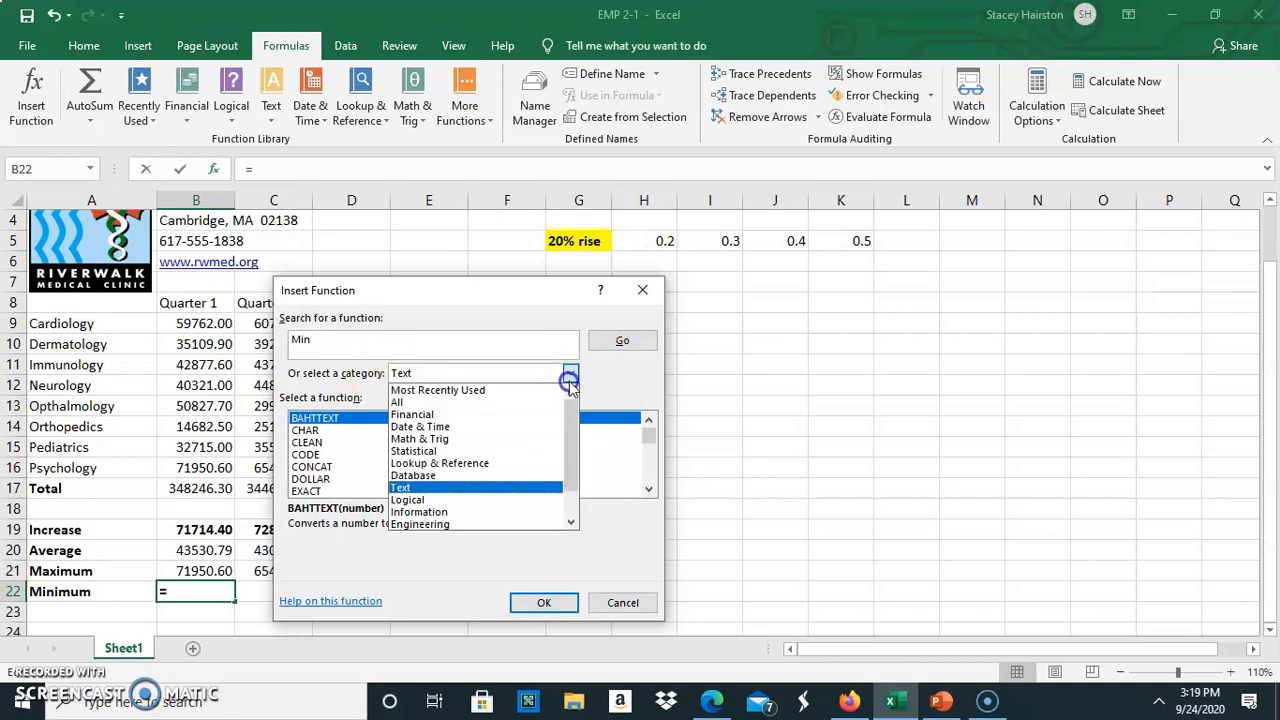
{"action": "left_click", "coordinate": [478, 414]}
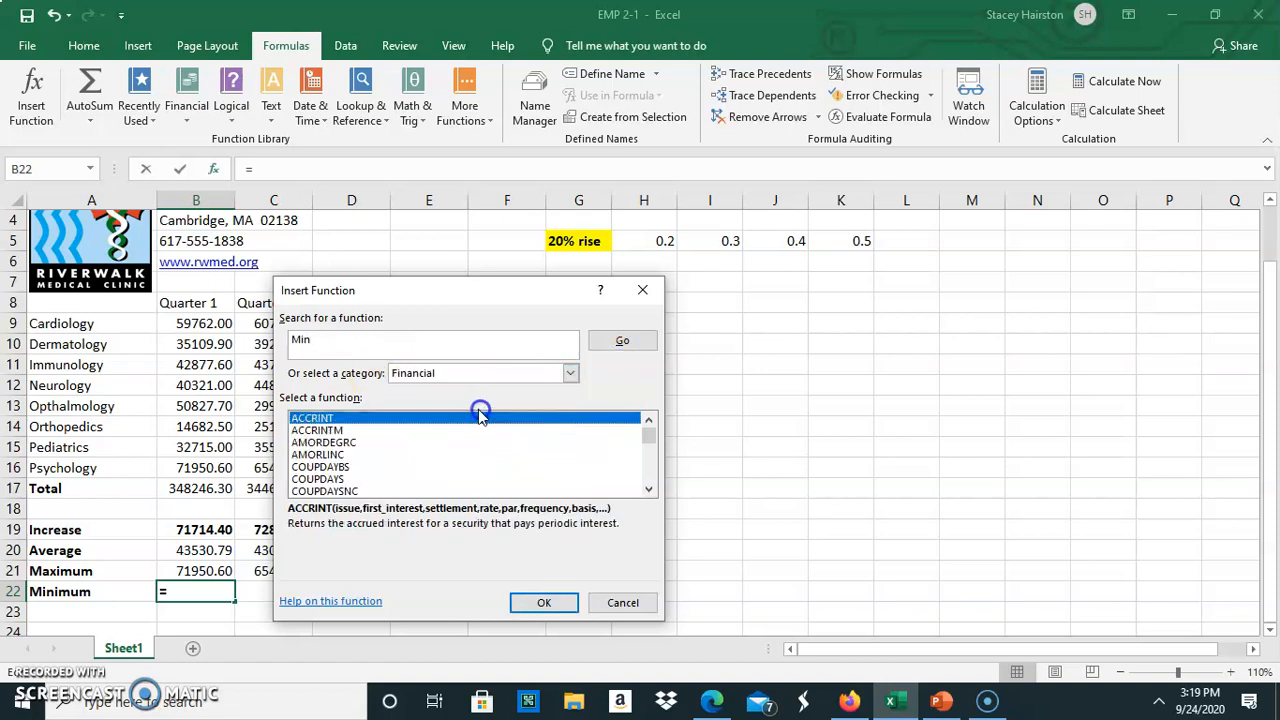
{"action": "left_click", "coordinate": [566, 380]}
{"action": "left_click", "coordinate": [566, 376]}
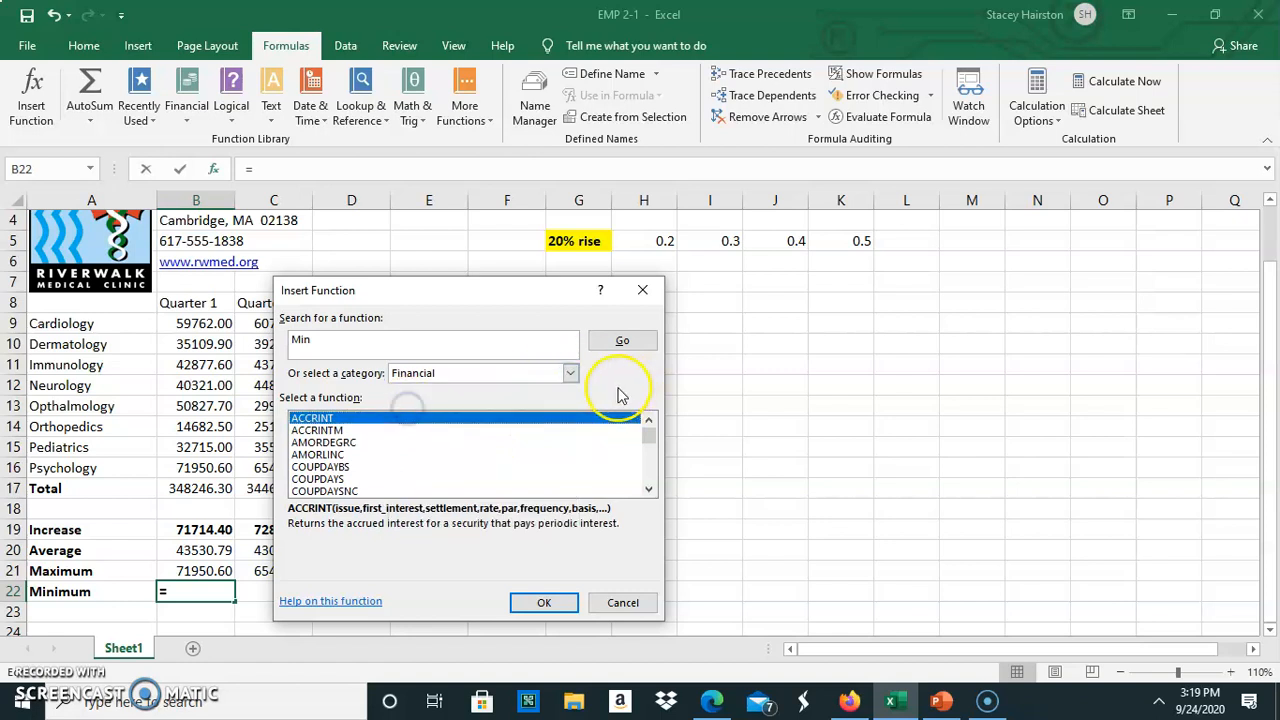
{"action": "left_click", "coordinate": [568, 378]}
{"action": "left_click", "coordinate": [444, 402]}
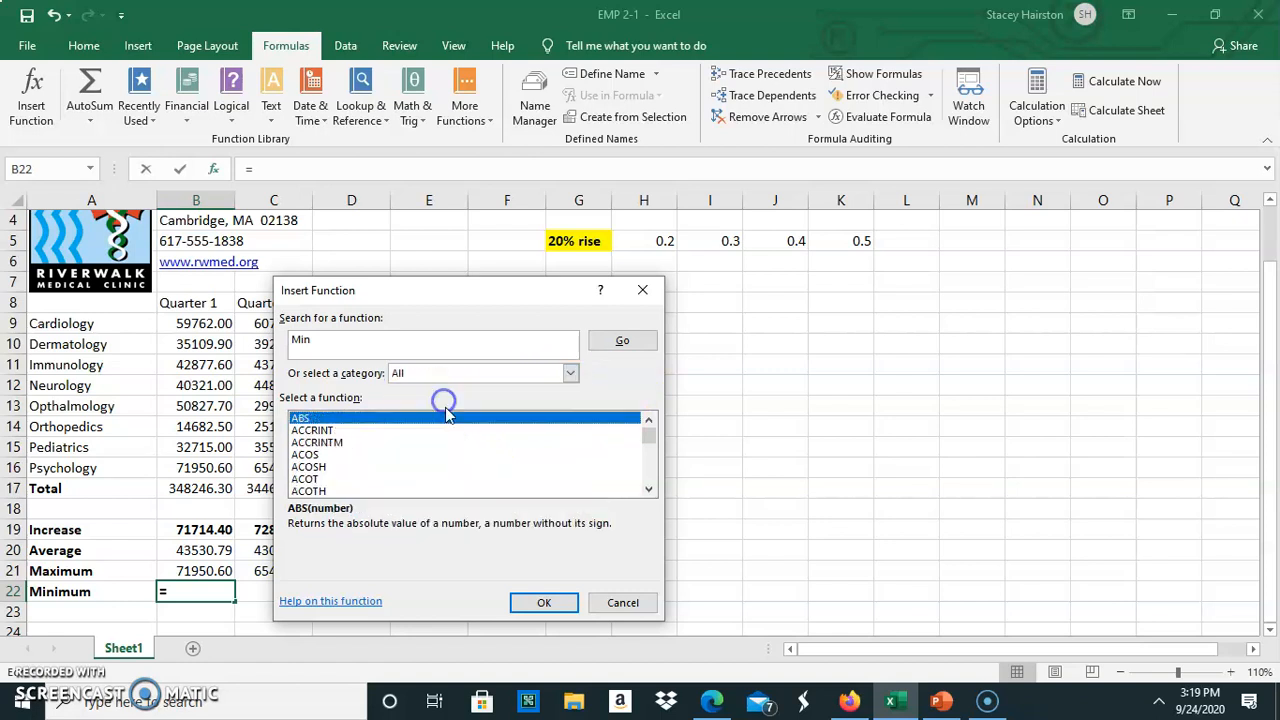
{"action": "left_click", "coordinate": [612, 342]}
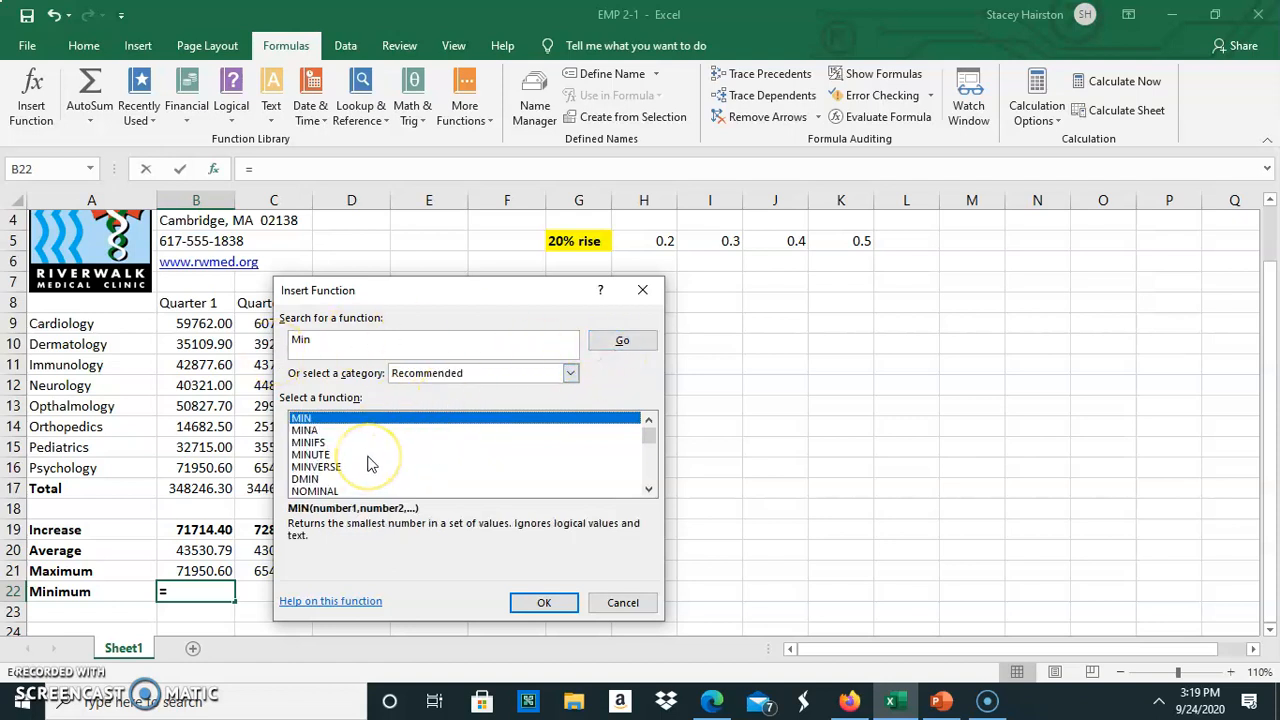
{"action": "left_click", "coordinate": [552, 605]}
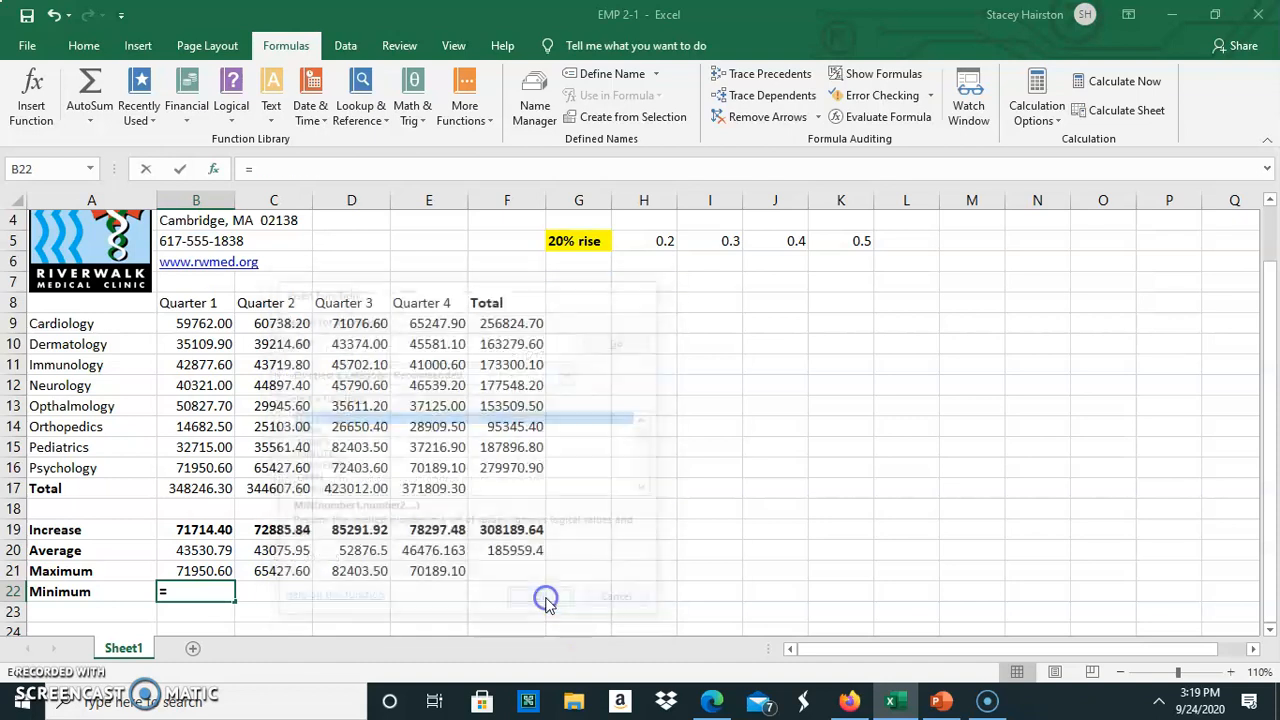
Set the MIN function's range to B9:B16 and copy the formula from B22 across to E22.
{"action": "left_click_drag", "start_coordinate": [317, 303], "coordinate": [489, 297]}
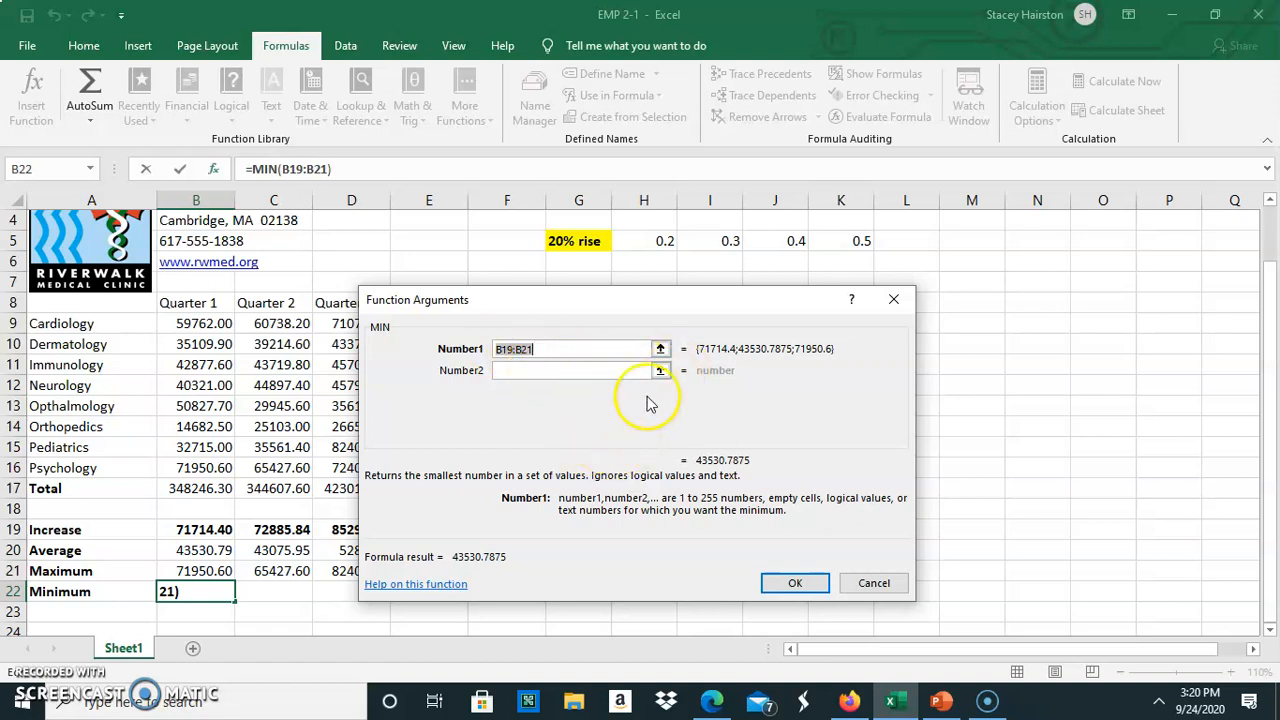
{"action": "left_click", "coordinate": [660, 349]}
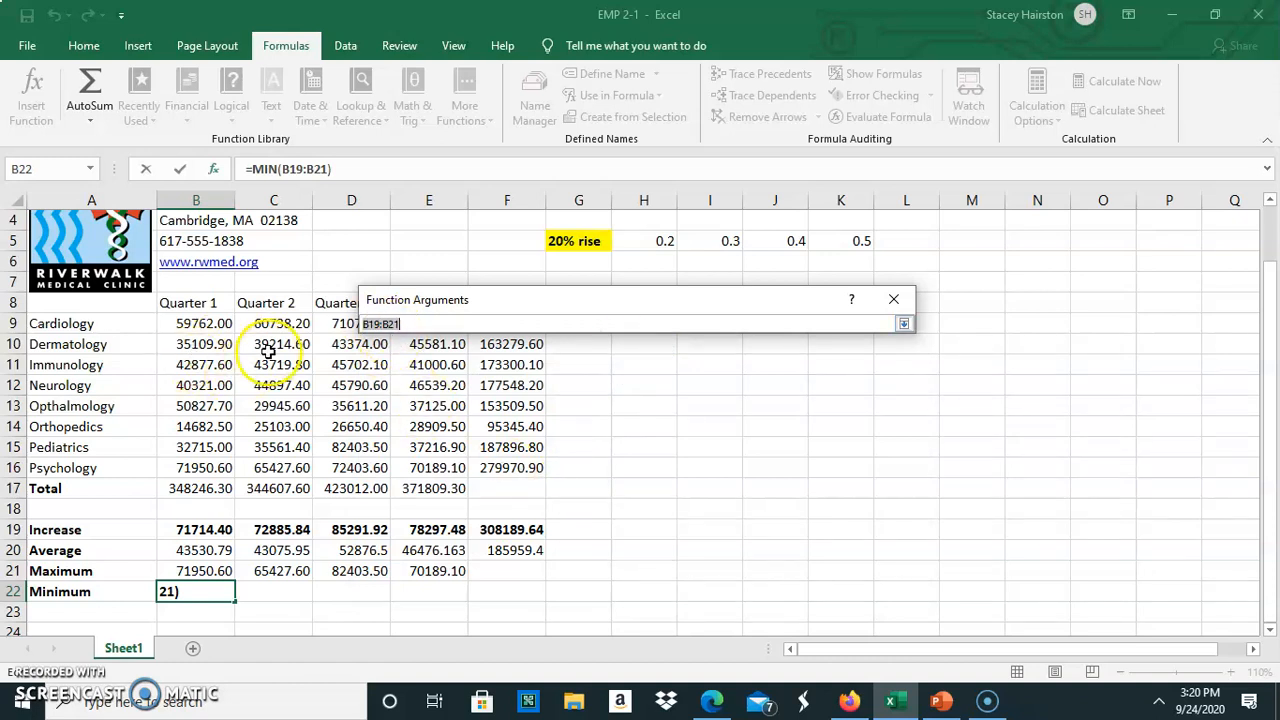
{"action": "left_click_drag", "start_coordinate": [200, 333], "coordinate": [192, 365]}
{"action": "left_click_drag", "start_coordinate": [190, 463], "coordinate": [190, 463]}
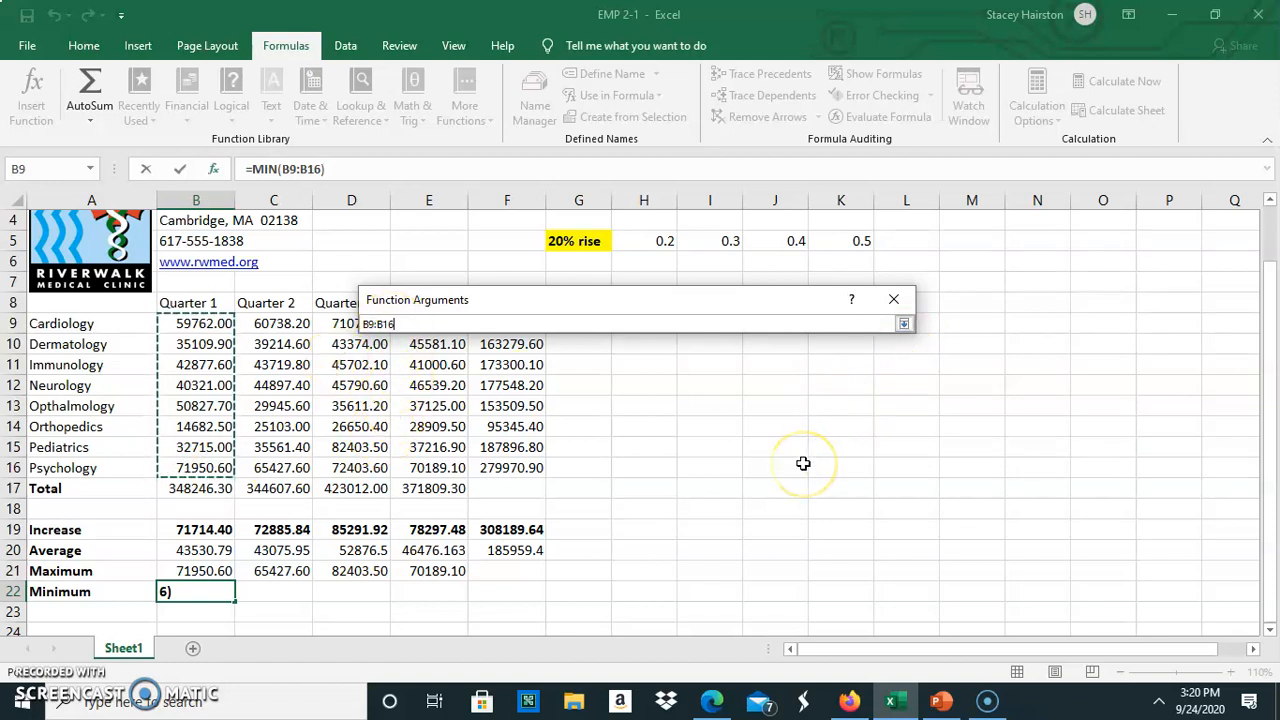
{"action": "key", "text": "Return"}
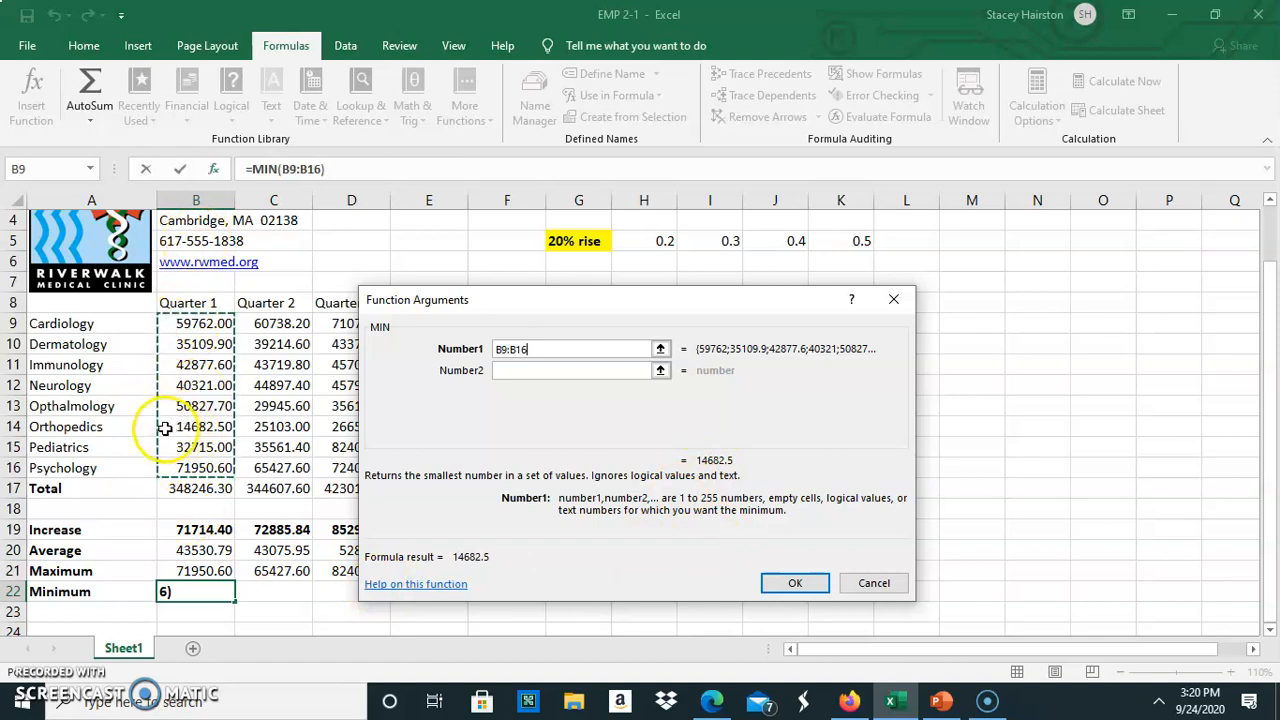
{"action": "left_click", "coordinate": [794, 583]}
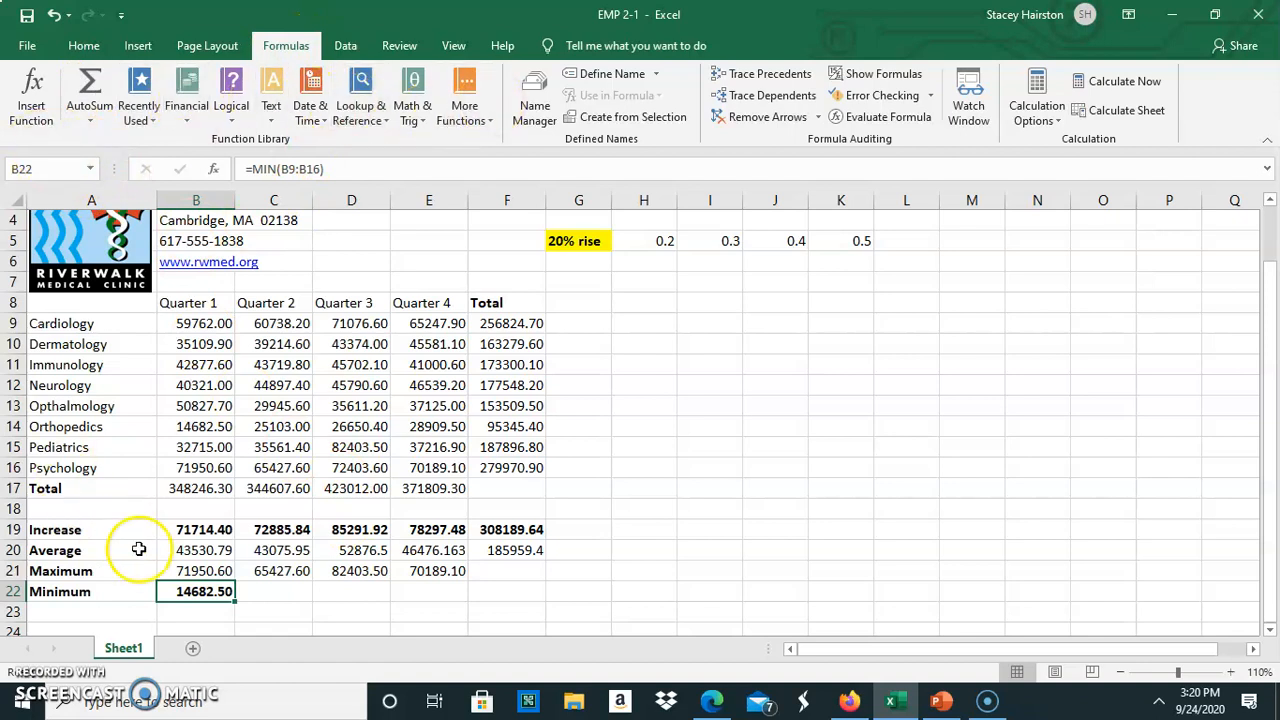
{"action": "left_click_drag", "start_coordinate": [236, 604], "coordinate": [457, 598]}
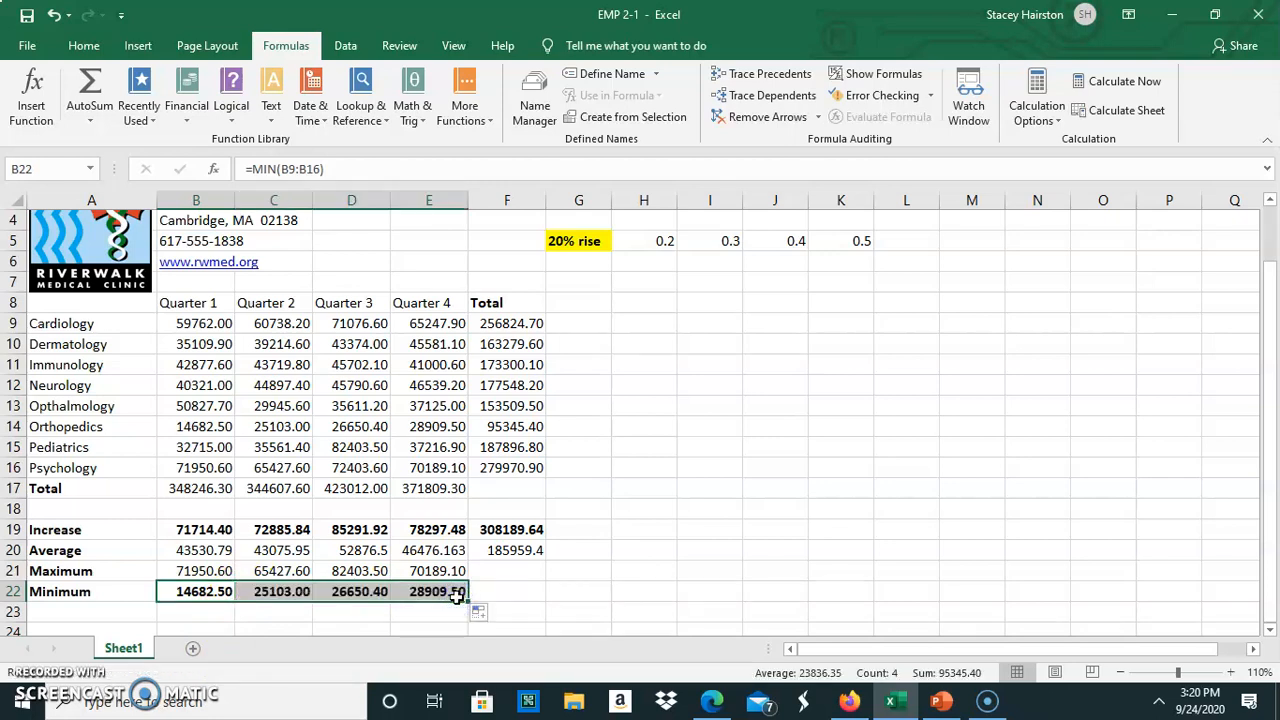